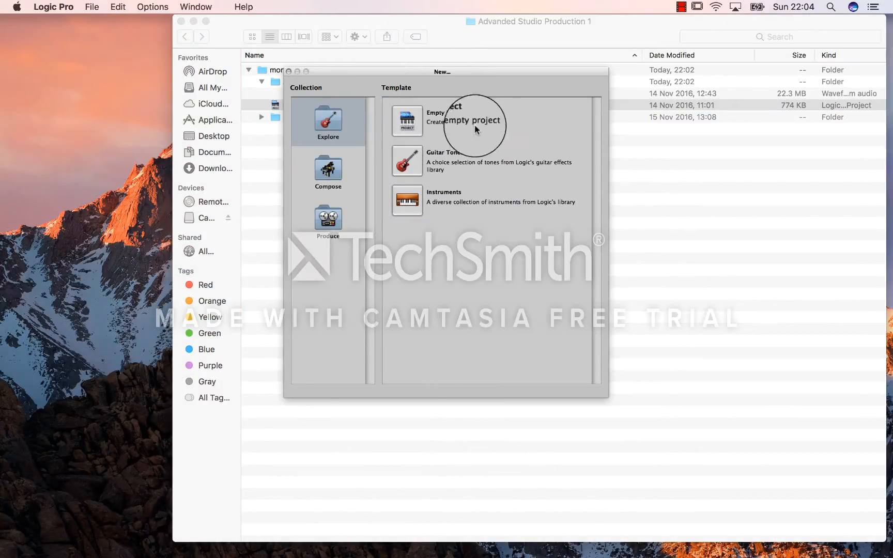
# Create an empty project with four mono audio tracks
pyautogui.click(408, 123)
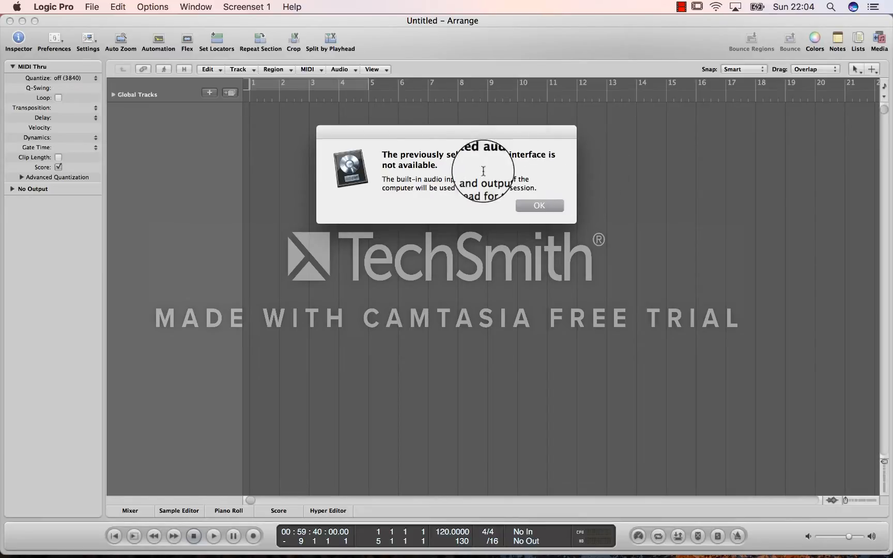
pyautogui.click(544, 207)
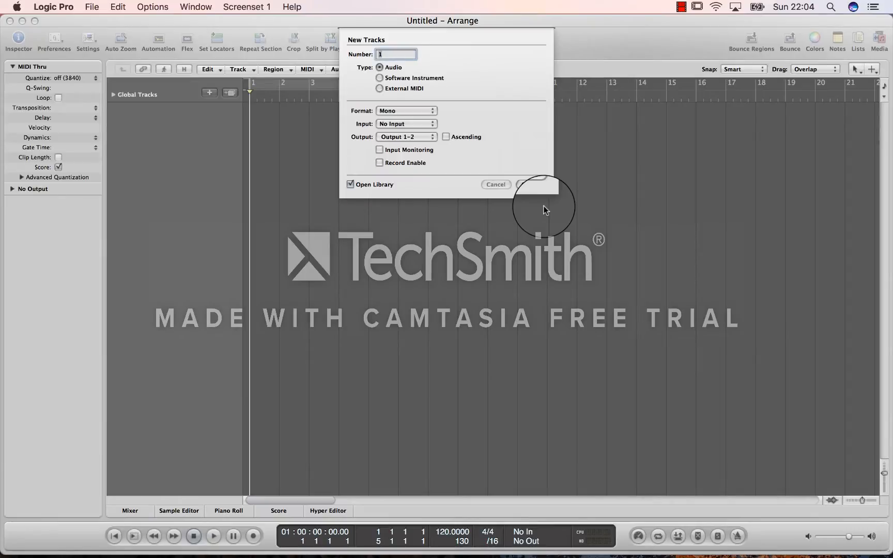
pyautogui.write('4')
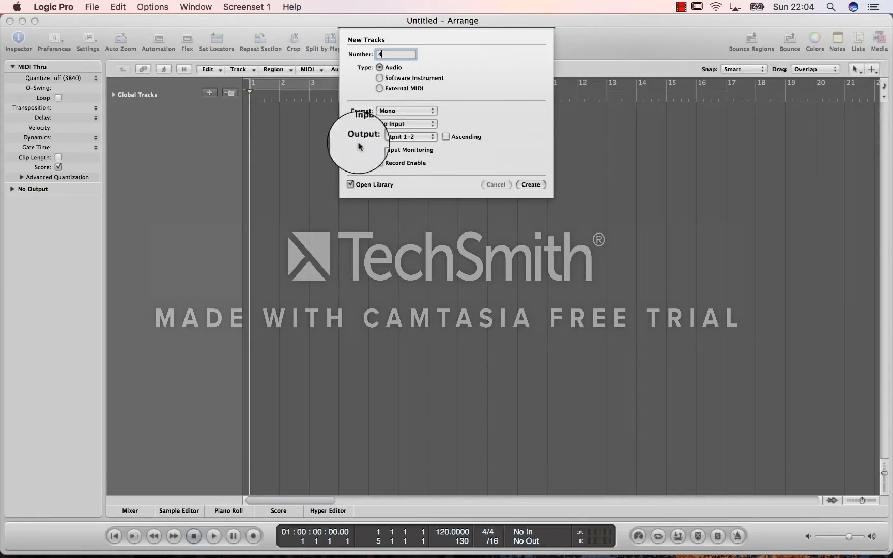
pyautogui.click(531, 184)
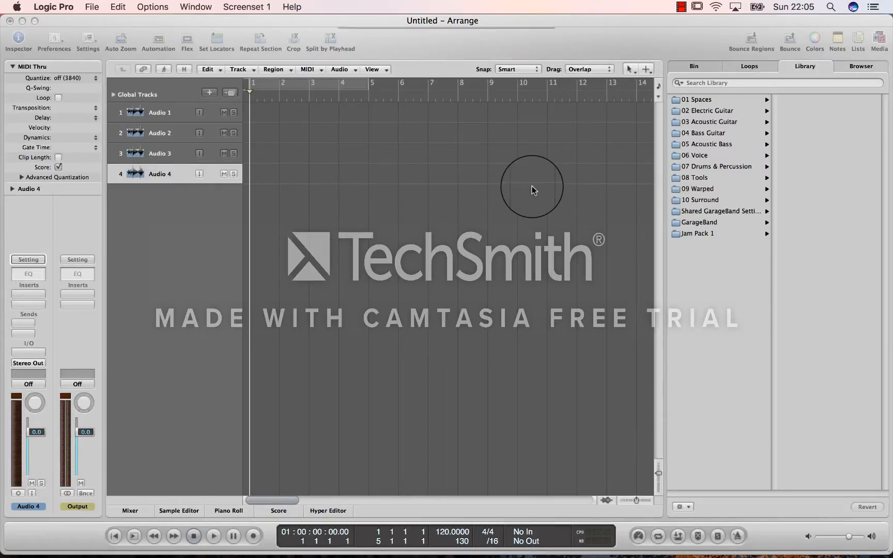
pyautogui.click(173, 133)
pyautogui.click(172, 154)
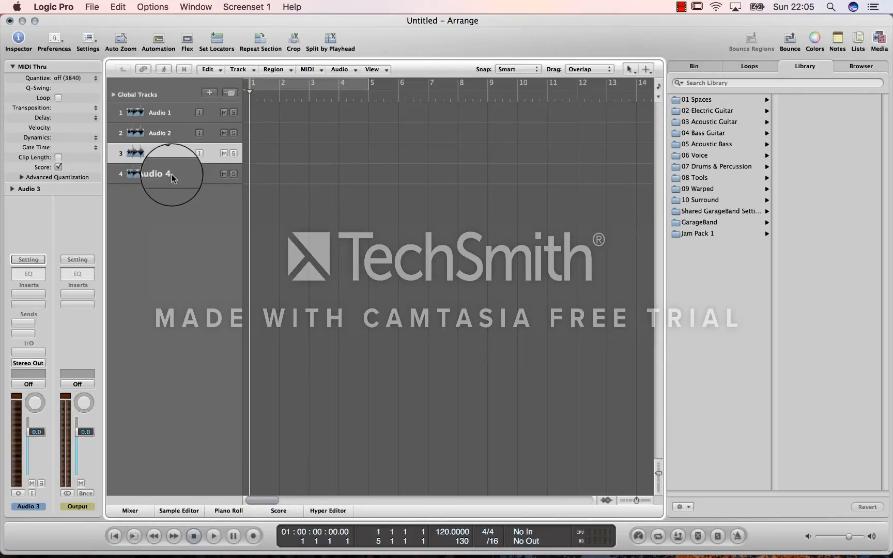
pyautogui.click(171, 175)
pyautogui.click(150, 111)
# Bring B12h41m42s14nov2016y.wav from the Finder's Audio Files folder into the project, placing it on the first audio track at bar 1
pyautogui.moveTo(262, 28); pyautogui.dragTo(291, 176)
pyautogui.click(344, 104)
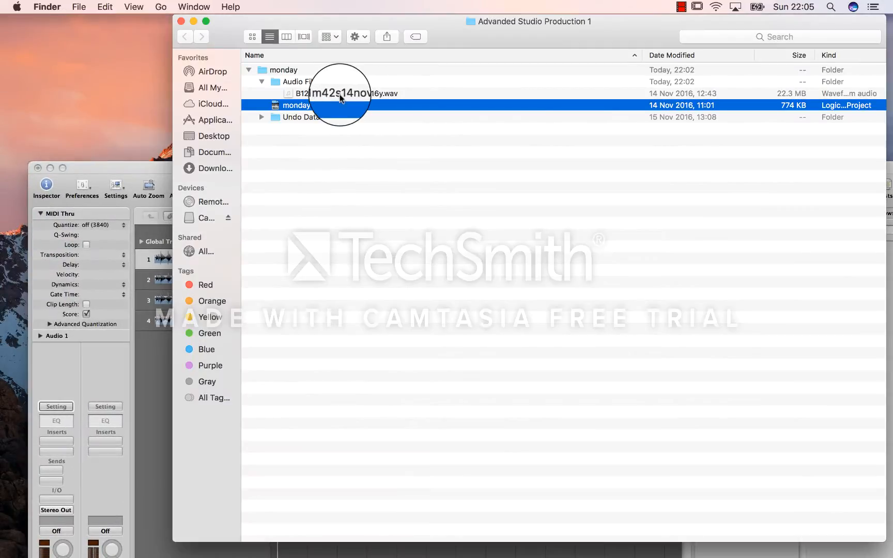
pyautogui.click(341, 93)
pyautogui.moveTo(364, 19); pyautogui.dragTo(618, 4)
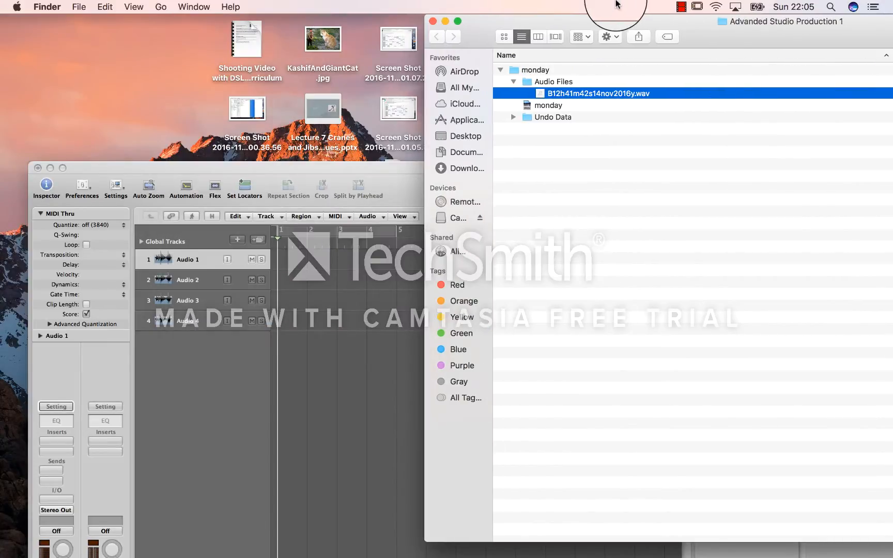
pyautogui.moveTo(378, 170); pyautogui.dragTo(370, 136)
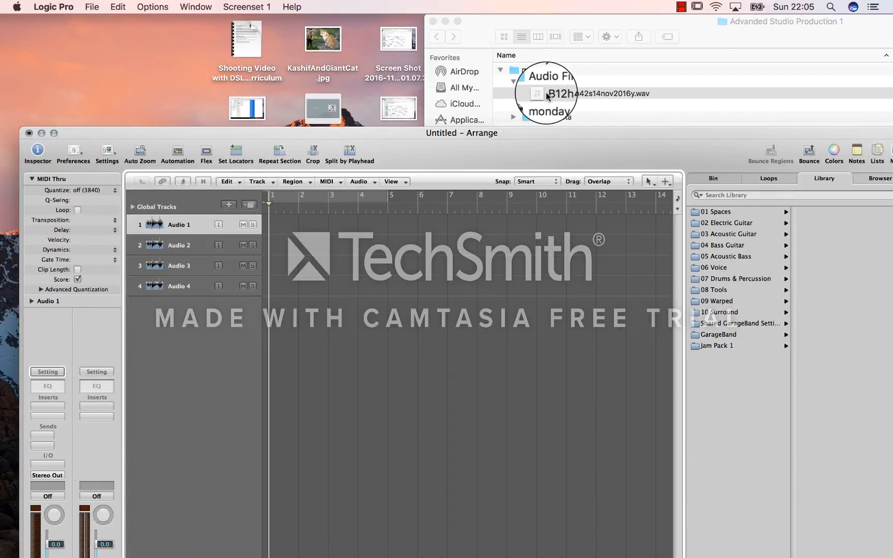
pyautogui.moveTo(542, 96); pyautogui.dragTo(274, 228)
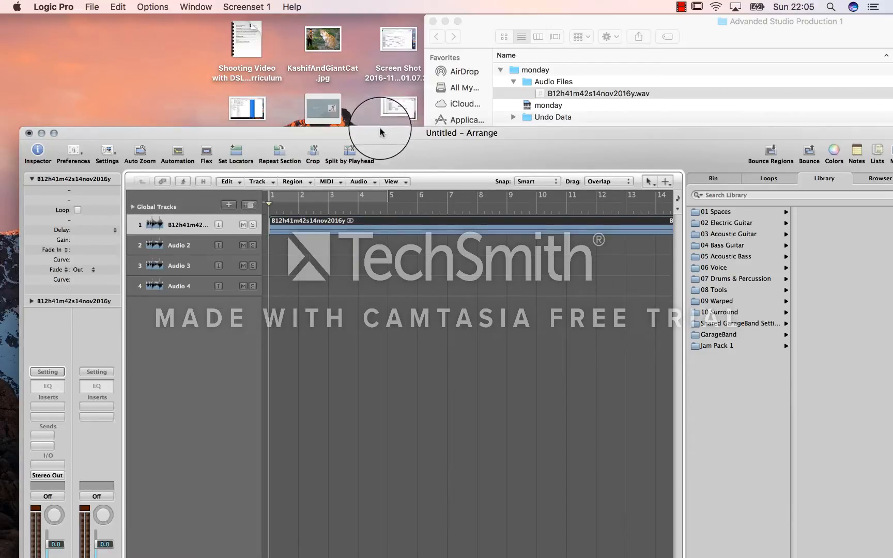
pyautogui.moveTo(377, 133); pyautogui.dragTo(357, 7)
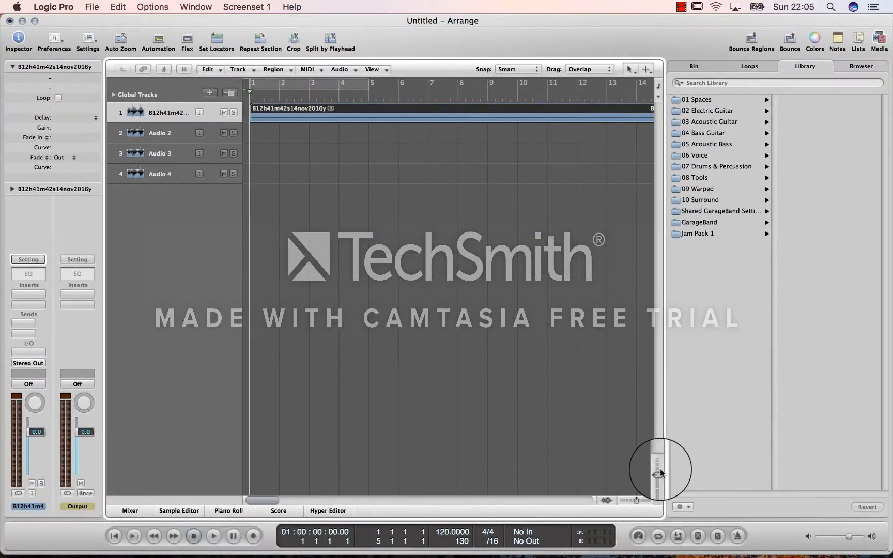
# Play back parts of the enlarged recording to locate where the useful audio begins
pyautogui.moveTo(658, 473); pyautogui.dragTo(631, 500)
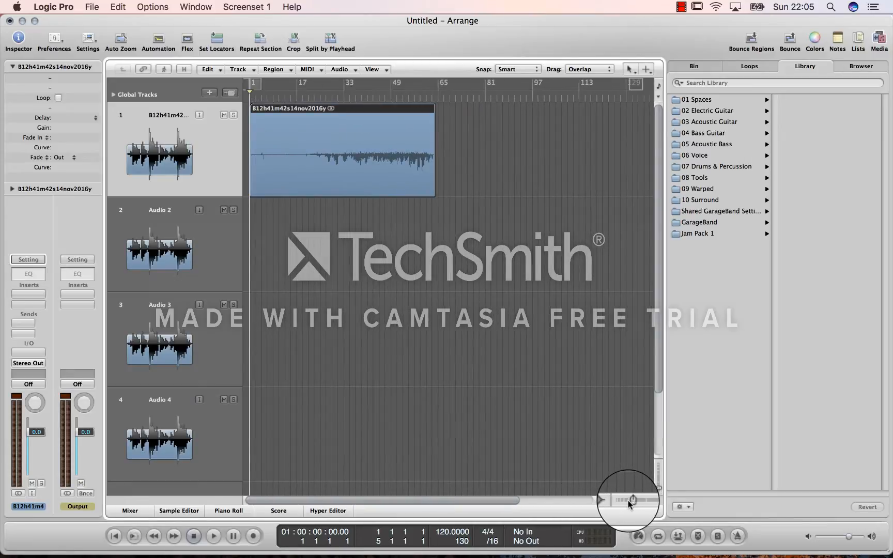
pyautogui.click(328, 99)
pyautogui.press('space')
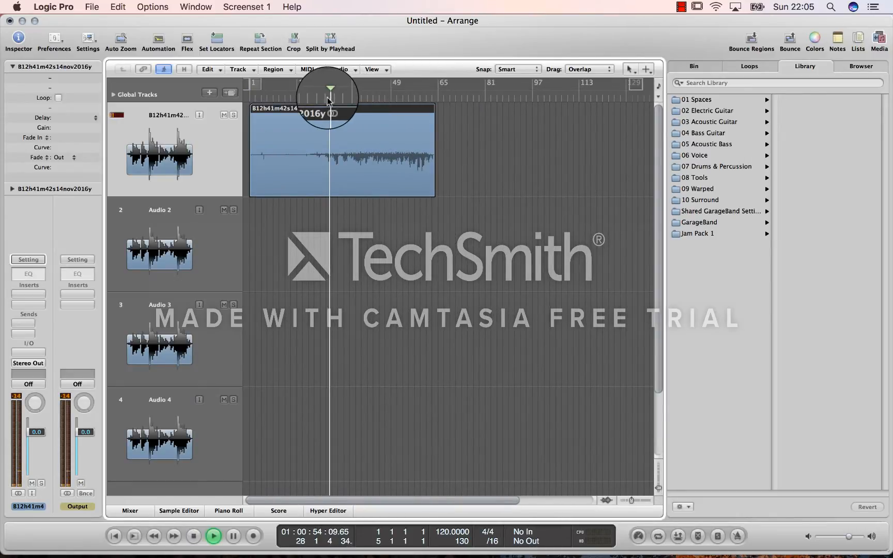
pyautogui.press('XF86AudioRaiseVolume')
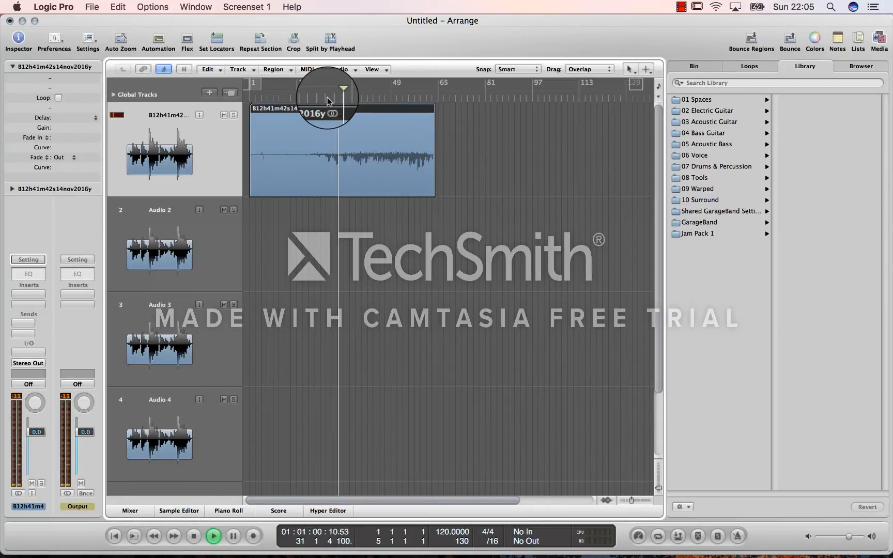
pyautogui.press('space')
pyautogui.moveTo(338, 90); pyautogui.dragTo(309, 107)
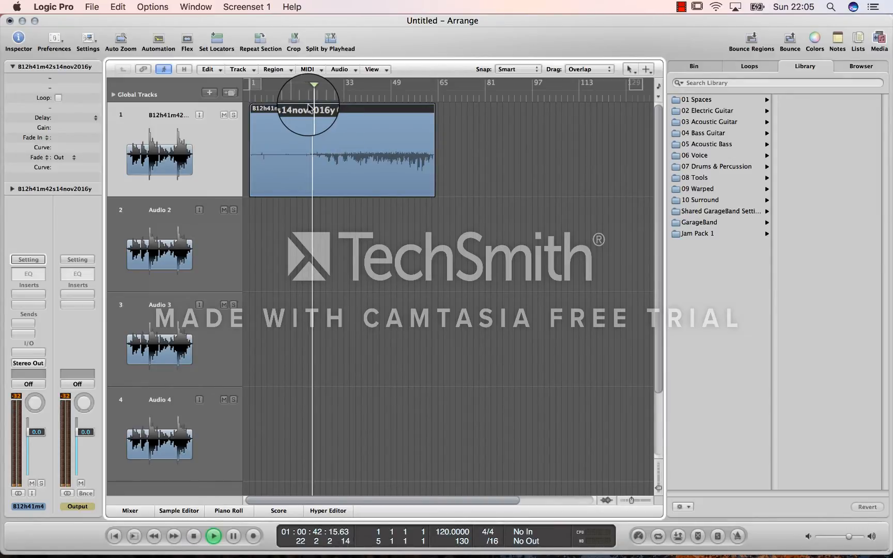
pyautogui.press('space')
# Trim the quiet opening off the recording's region and move the shortened region to bar 1
pyautogui.moveTo(314, 89); pyautogui.dragTo(309, 92)
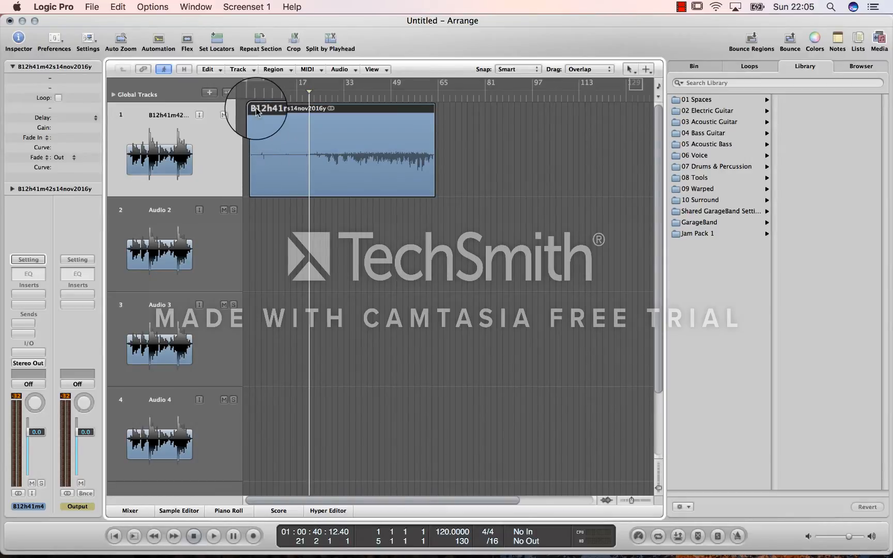
pyautogui.moveTo(249, 181); pyautogui.dragTo(314, 183)
pyautogui.moveTo(319, 114); pyautogui.dragTo(235, 109)
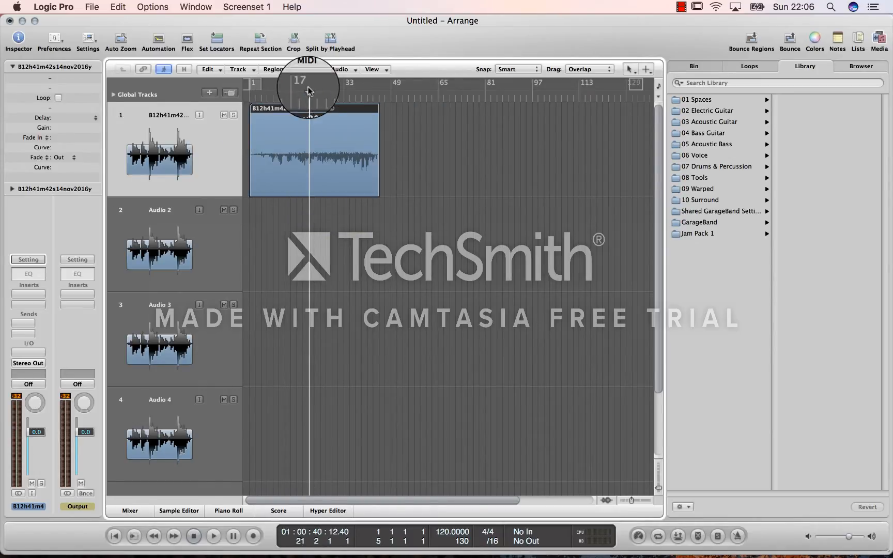
# Play the trimmed region from the start of the project to check its new beginning
pyautogui.moveTo(308, 89); pyautogui.dragTo(224, 98)
pyautogui.moveTo(308, 94); pyautogui.dragTo(233, 99)
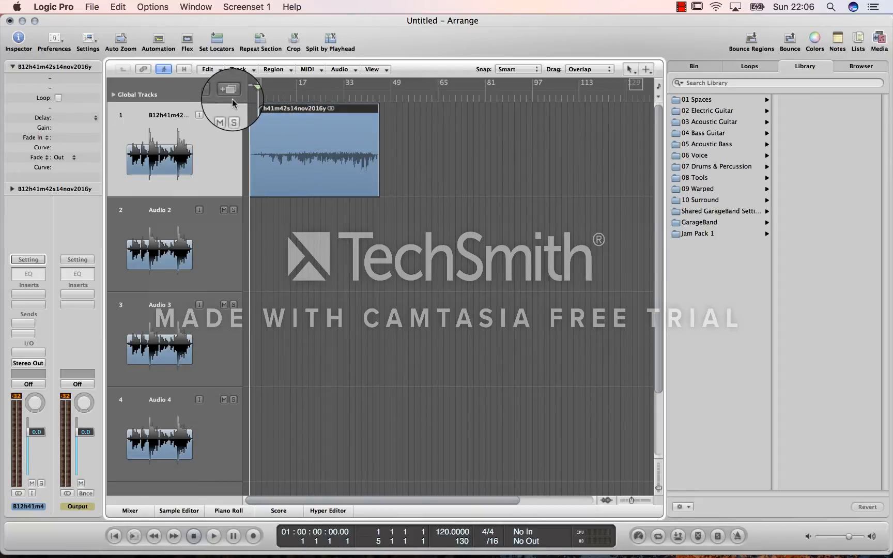
pyautogui.press('space')
pyautogui.click(328, 153)
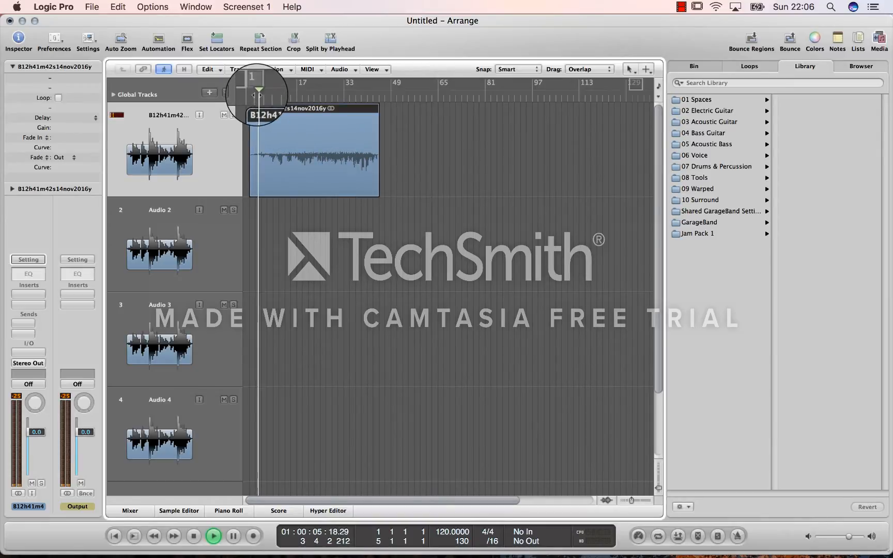
pyautogui.moveTo(257, 95); pyautogui.dragTo(233, 94)
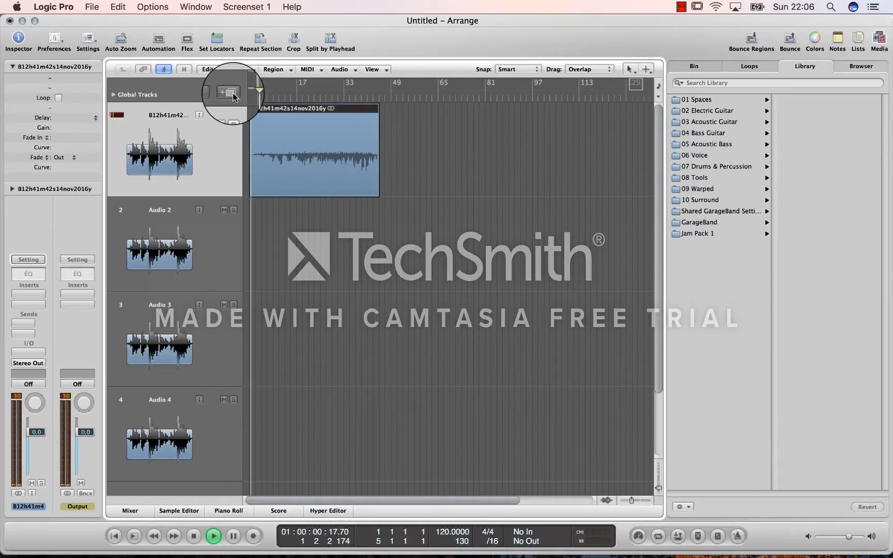
pyautogui.press('space')
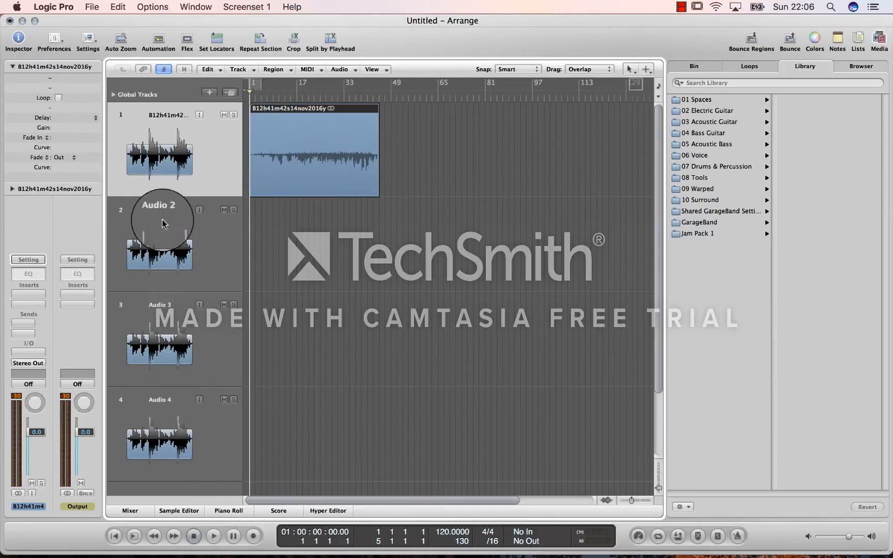
# Pan the first track fully left to -64 and audition a passage from about bar 20
pyautogui.moveTo(32, 402); pyautogui.dragTo(45, 490)
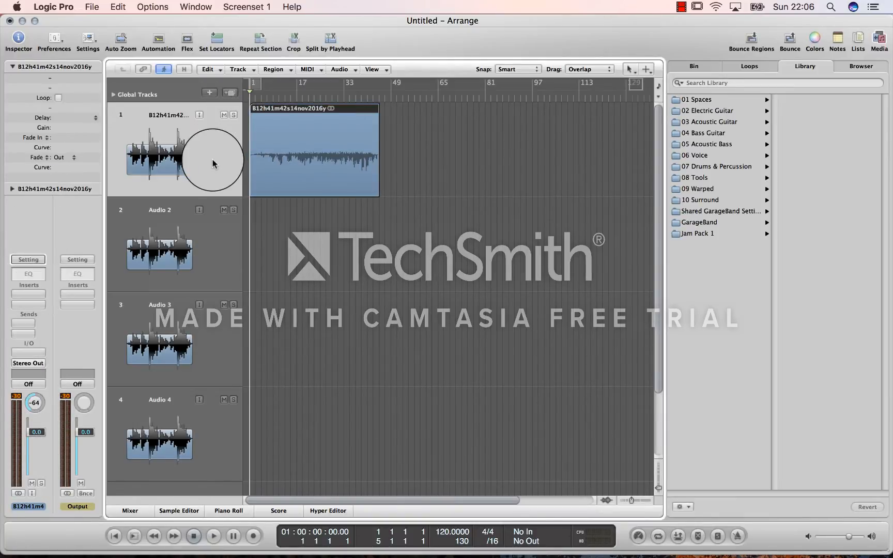
pyautogui.click(308, 85)
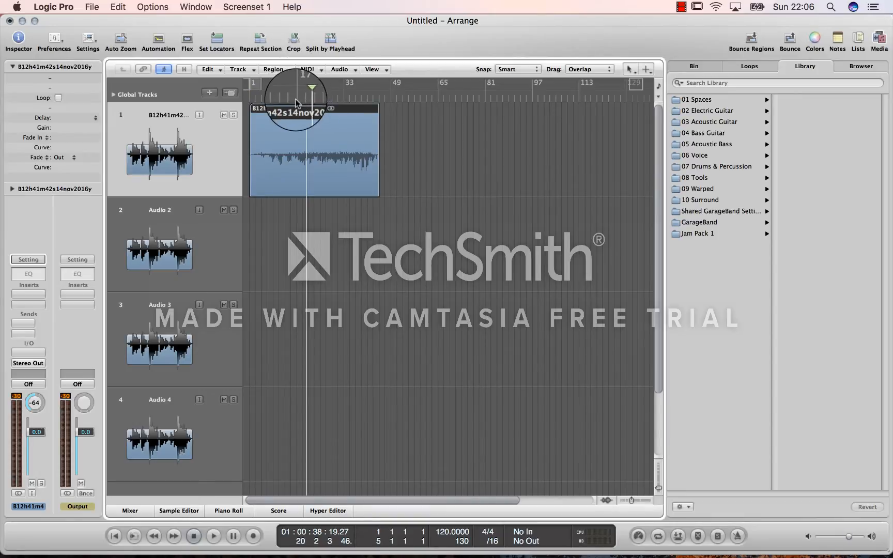
pyautogui.press('space')
pyautogui.press('XF86AudioRaiseVolume')
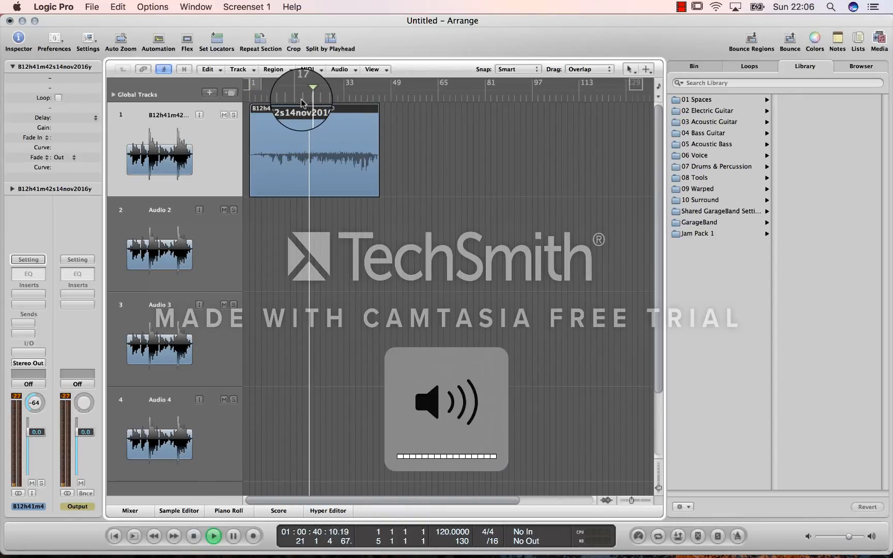
pyautogui.press('space')
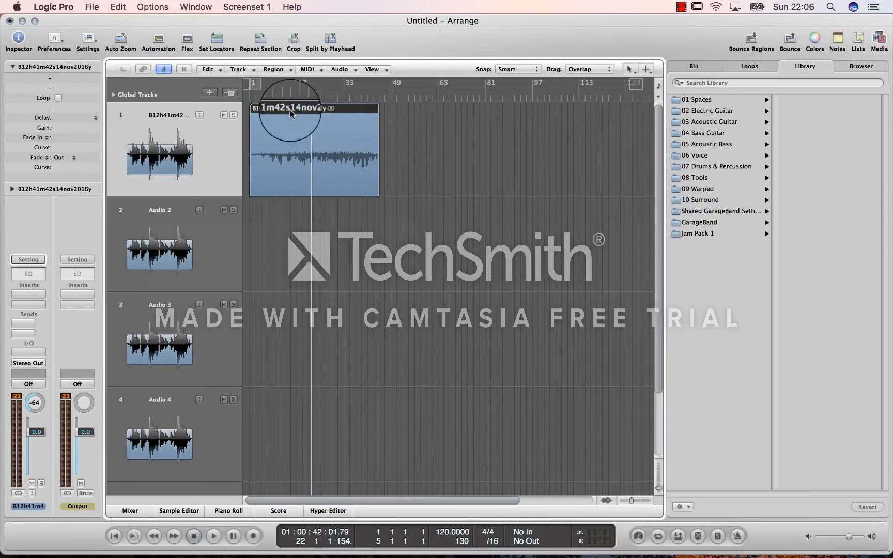
# Bounce the left-panned track in place to a new track named Left_Track, with overload protection only
pyautogui.click(244, 73)
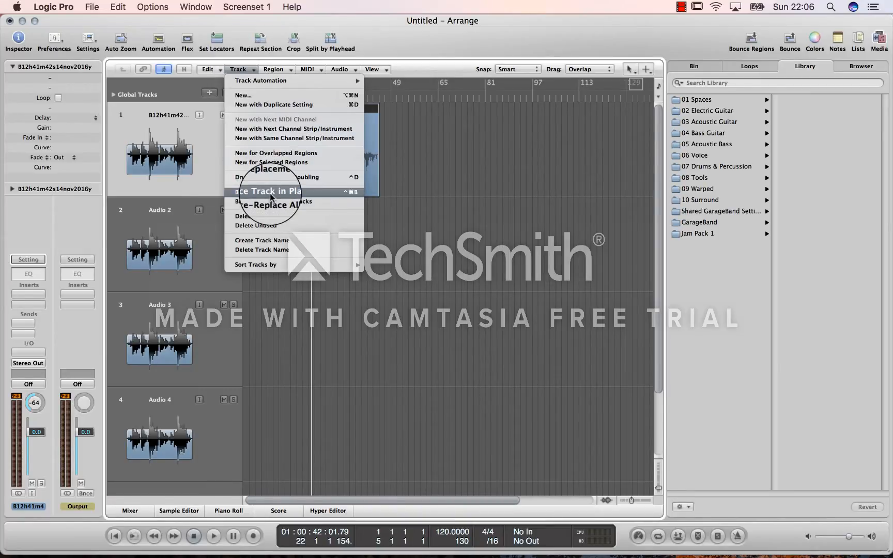
pyautogui.click(270, 196)
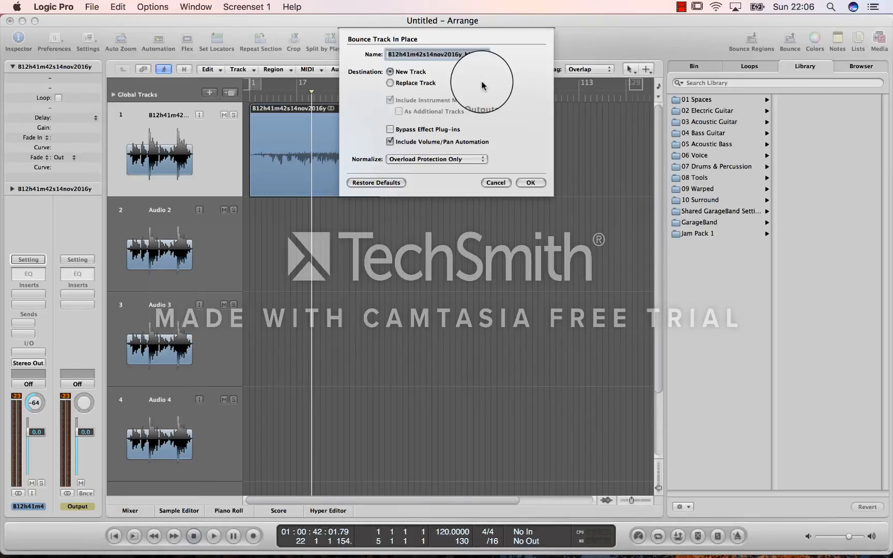
pyautogui.write('Left_Track')
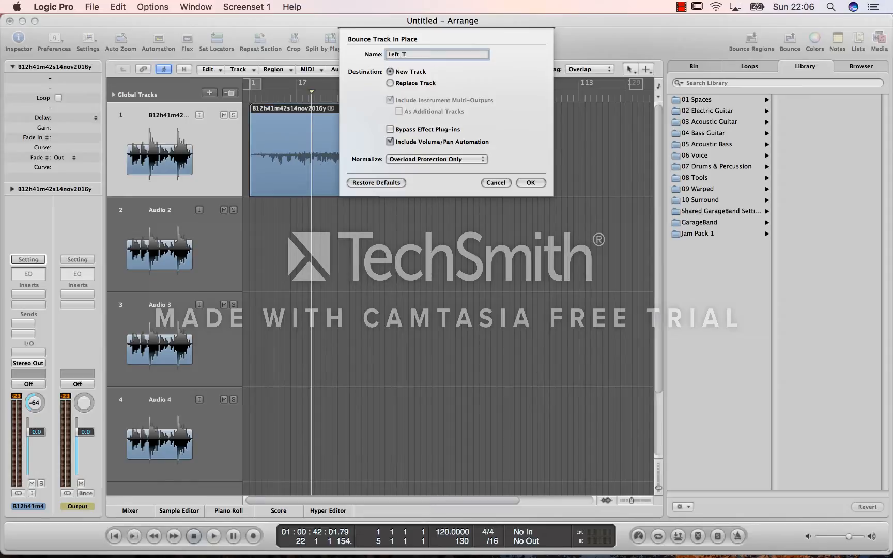
pyautogui.click(536, 184)
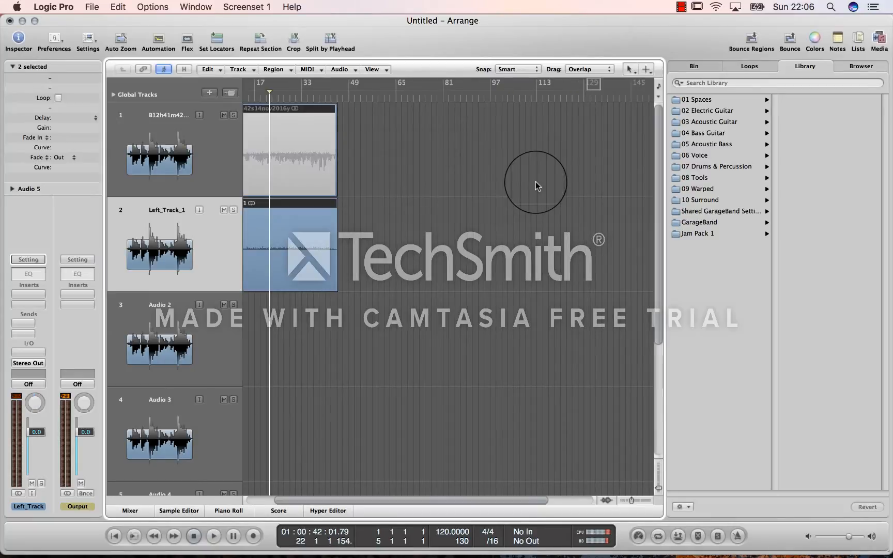
# Move the bounced left region down to the Audio 2 track, keeping the original region on the first track
pyautogui.hscroll(-3, 361, 263)
pyautogui.scroll(-1, 361, 263)
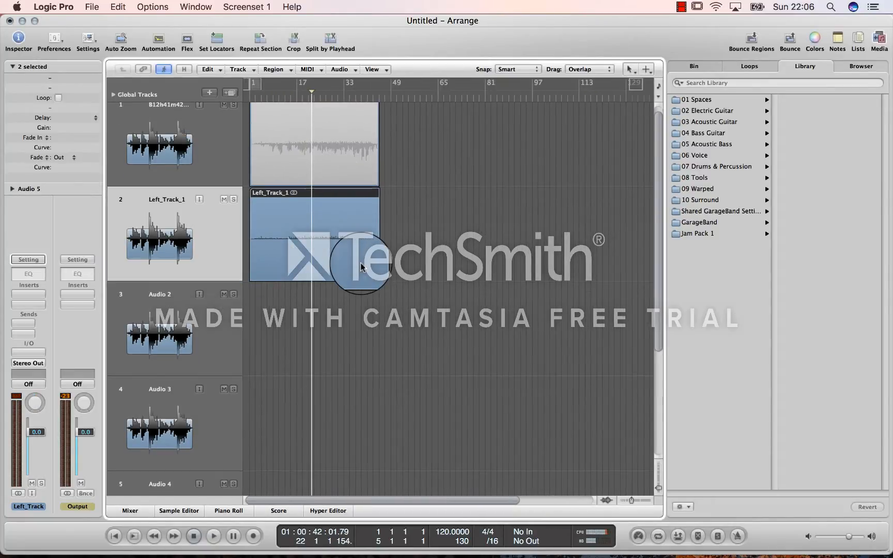
pyautogui.moveTo(310, 238); pyautogui.dragTo(302, 324)
pyautogui.click(406, 256)
pyautogui.click(321, 217)
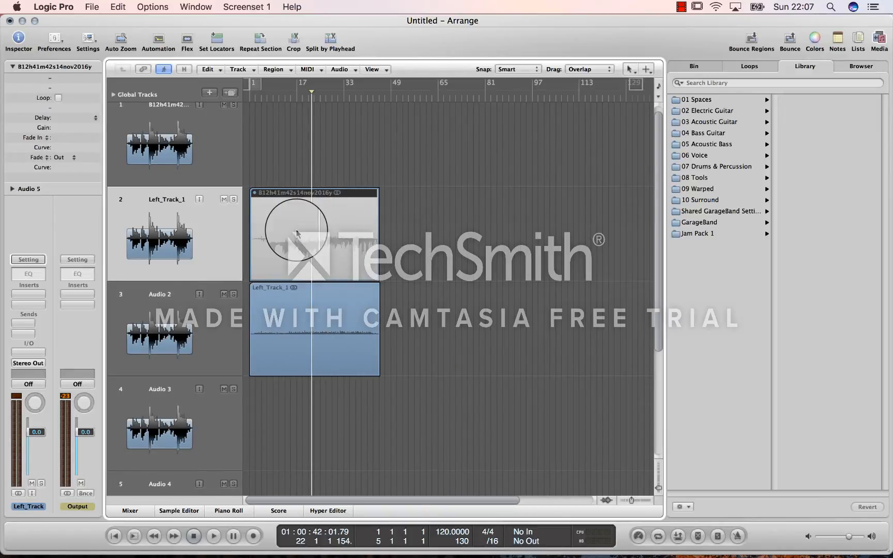
pyautogui.moveTo(296, 232); pyautogui.dragTo(294, 136)
pyautogui.click(435, 167)
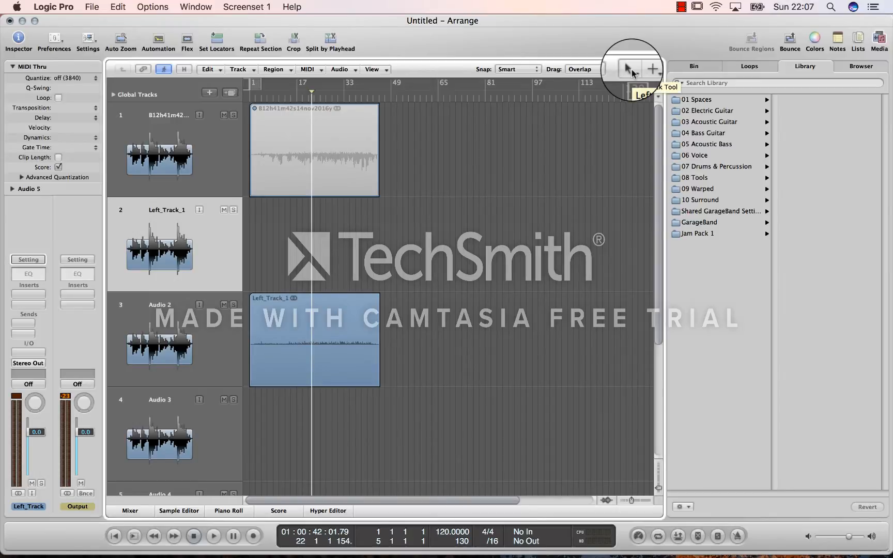
# Unmute the original region with the Mute Tool, restore the Pointer Tool and return the playhead to bar 1
pyautogui.click(630, 69)
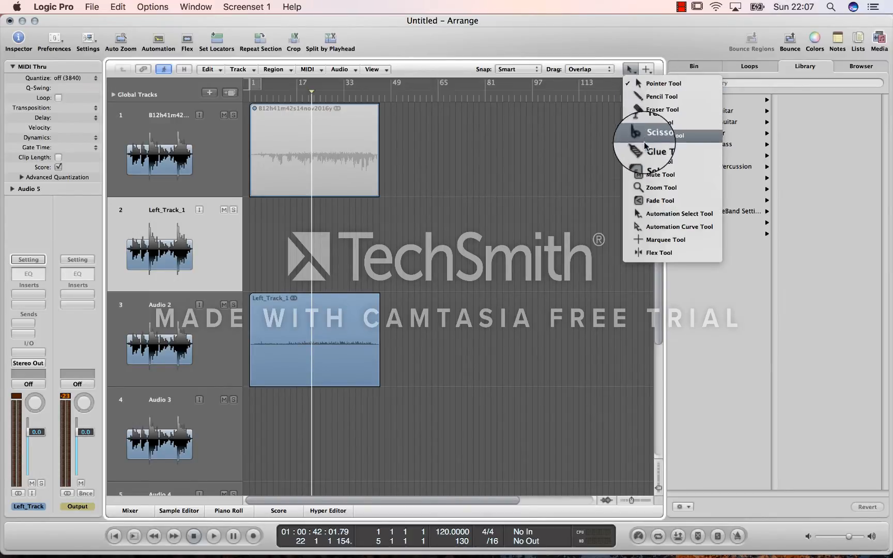
pyautogui.click(653, 178)
pyautogui.click(337, 142)
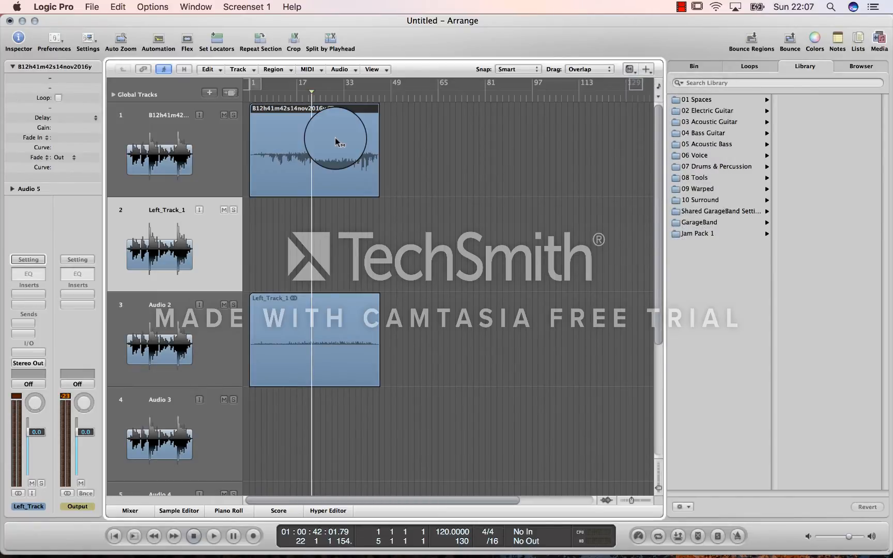
pyautogui.click(629, 69)
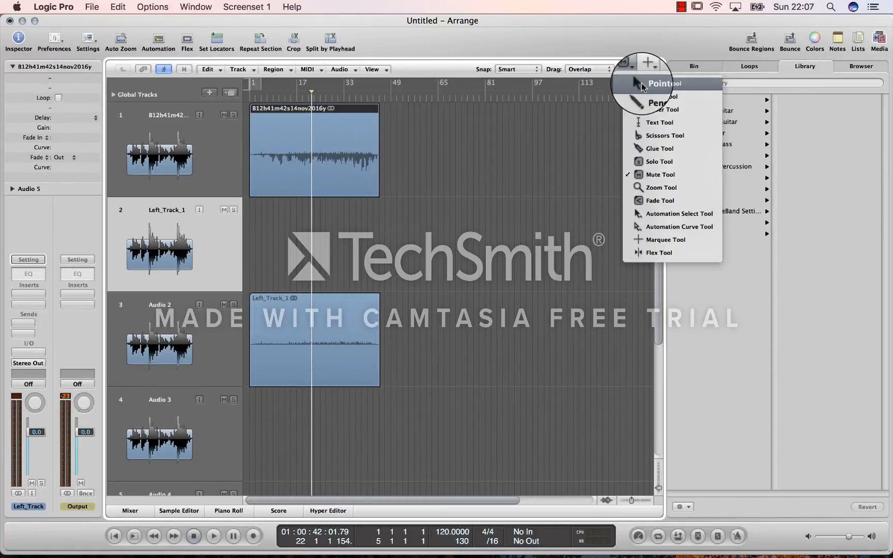
pyautogui.click(643, 84)
pyautogui.click(255, 89)
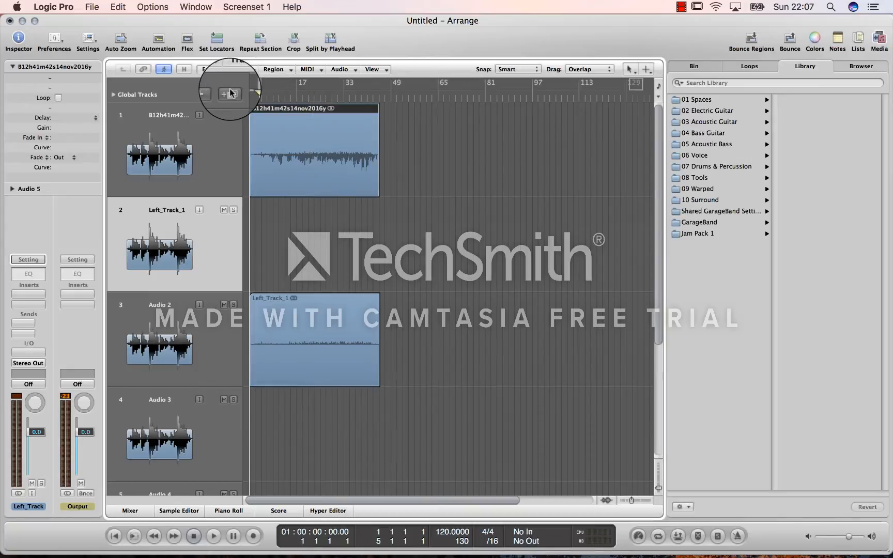
# Pan the first track to the right at +61 and audition a passage from about bar 20
pyautogui.click(205, 139)
pyautogui.moveTo(48, 402); pyautogui.dragTo(30, 231)
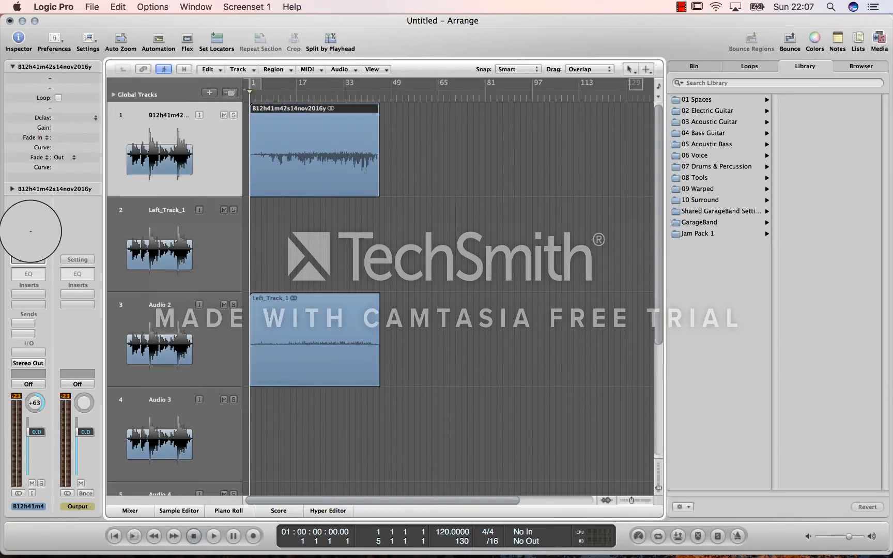
pyautogui.click(305, 100)
pyautogui.press('space')
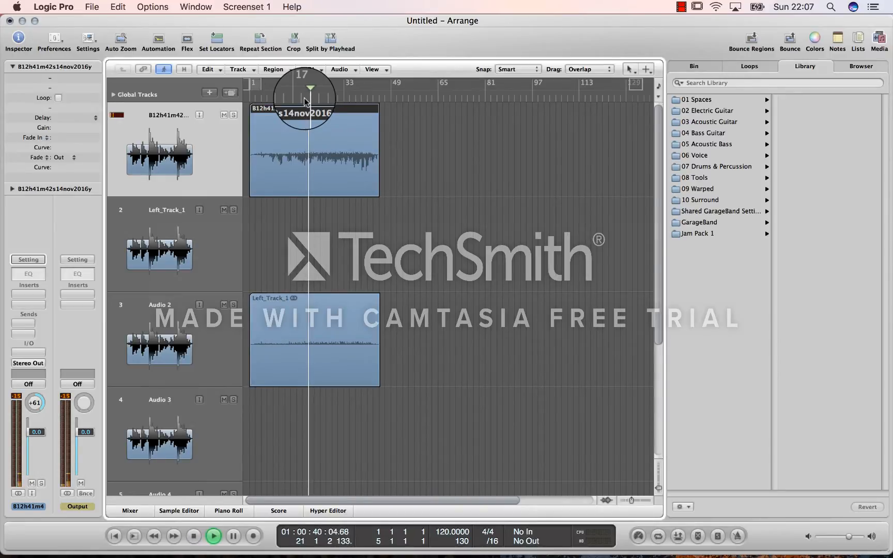
pyautogui.press('space')
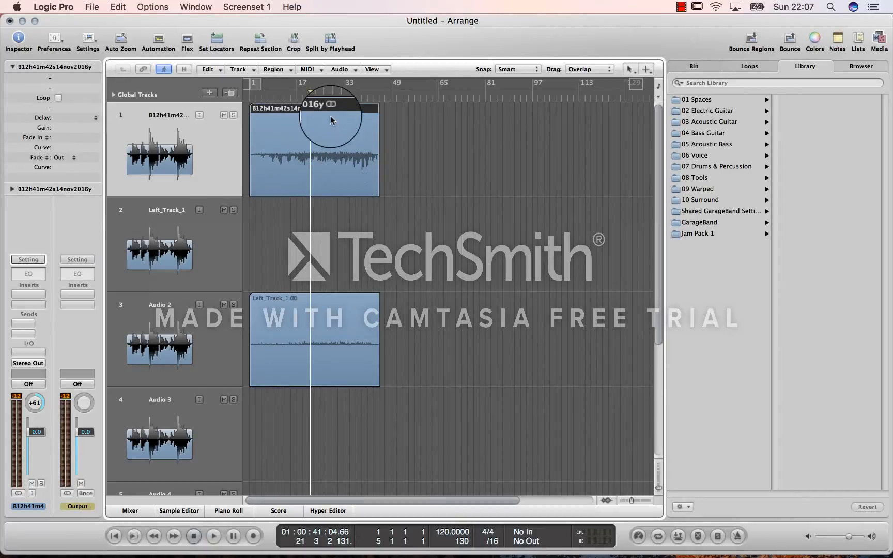
# Bounce the right-panned track in place to a new track named Right_Track, with overload protection only
pyautogui.click(213, 70)
pyautogui.moveTo(239, 69)
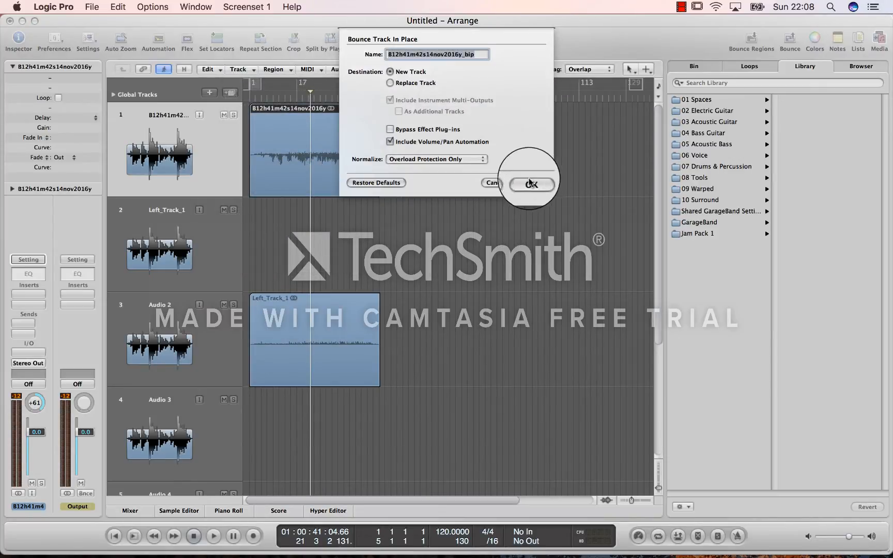
pyautogui.write('Right_')
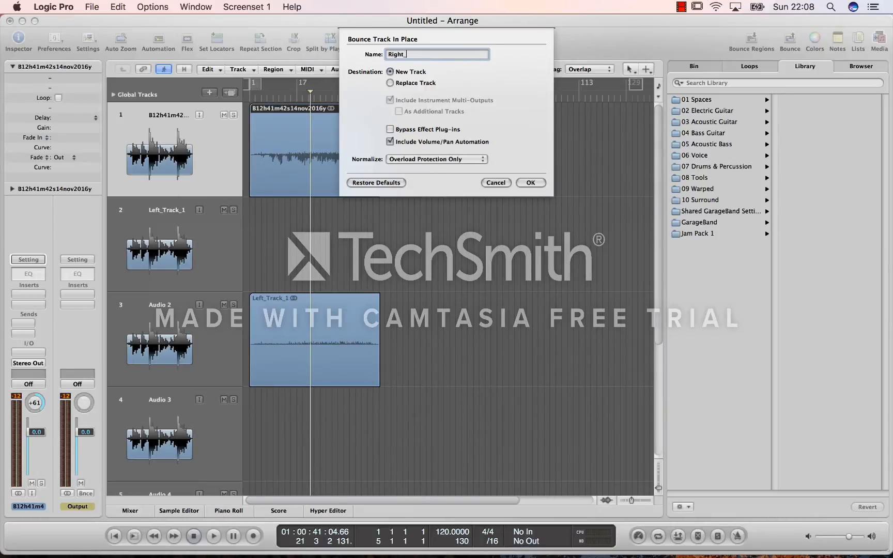
pyautogui.write('Track')
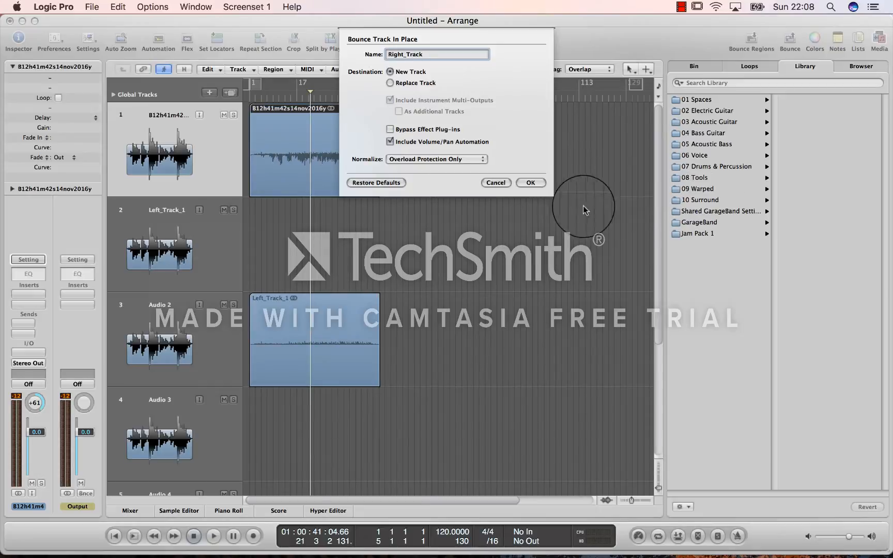
pyautogui.click(531, 182)
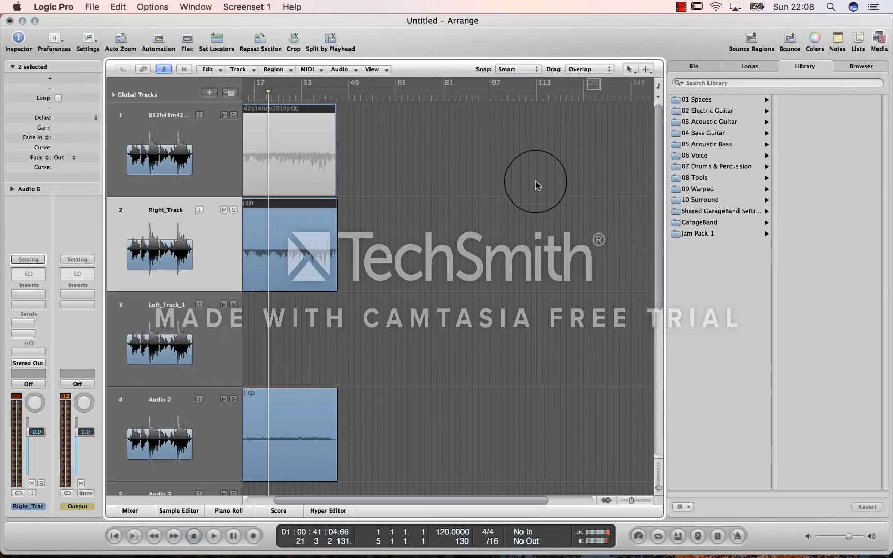
# Delete the muted original region and arrange the bounced right region on the first track and the left region on the second
pyautogui.moveTo(282, 418); pyautogui.dragTo(276, 345)
pyautogui.hscroll(-3, 374, 325)
pyautogui.click(327, 140)
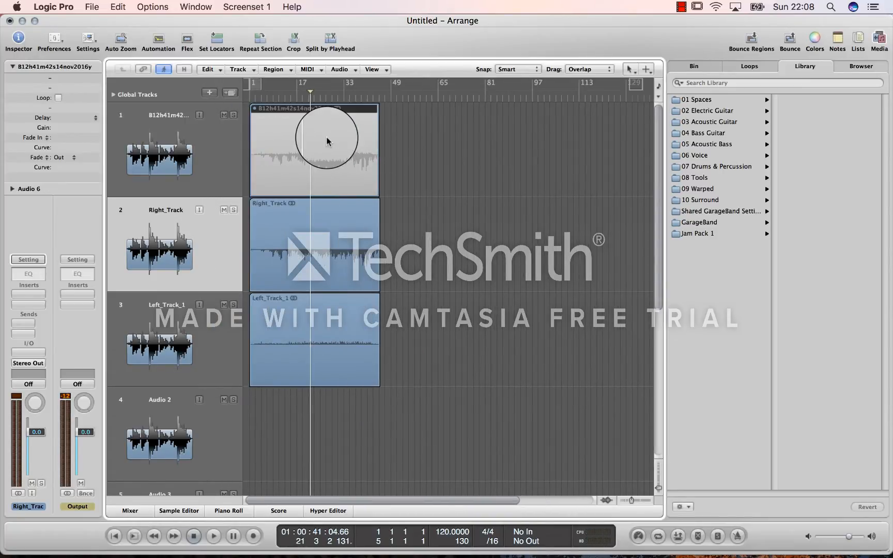
pyautogui.press('Delete')
pyautogui.moveTo(309, 217); pyautogui.dragTo(297, 145)
pyautogui.moveTo(279, 315); pyautogui.dragTo(277, 229)
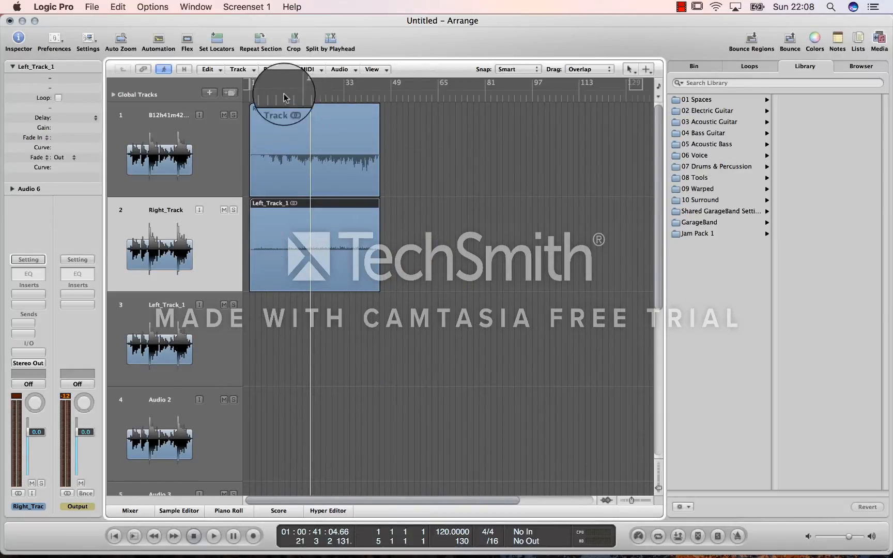
# Reset the first track's pan to centre and check the pan of the second track
pyautogui.click(216, 164)
pyautogui.click(214, 243)
pyautogui.click(214, 163)
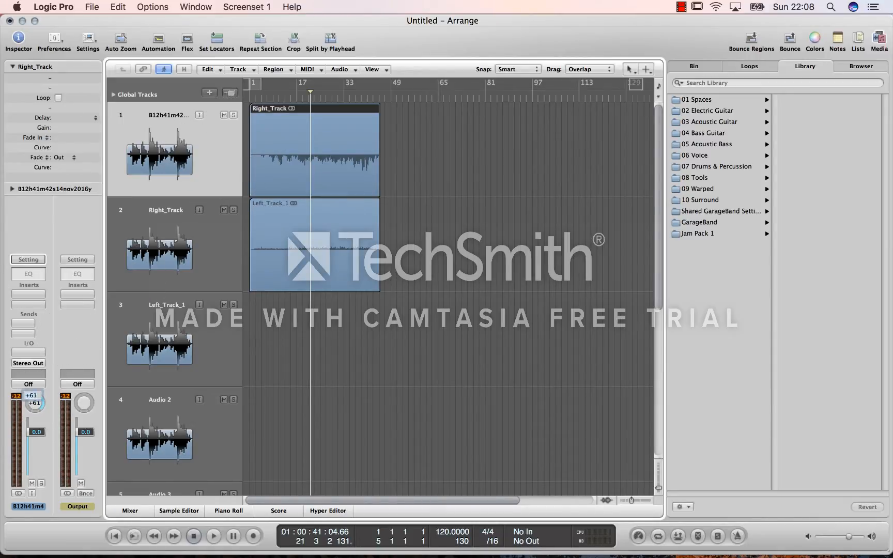
pyautogui.click(221, 240)
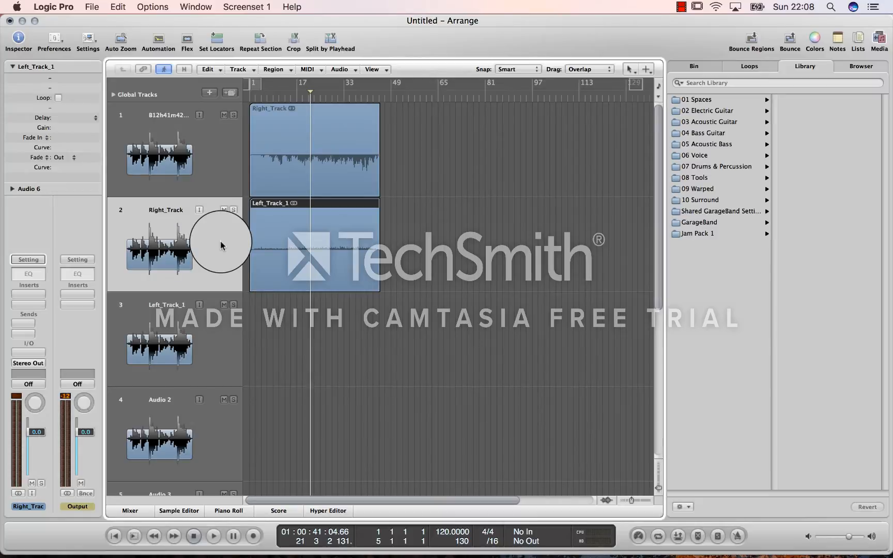
pyautogui.doubleClick(35, 402)
pyautogui.write('-1')
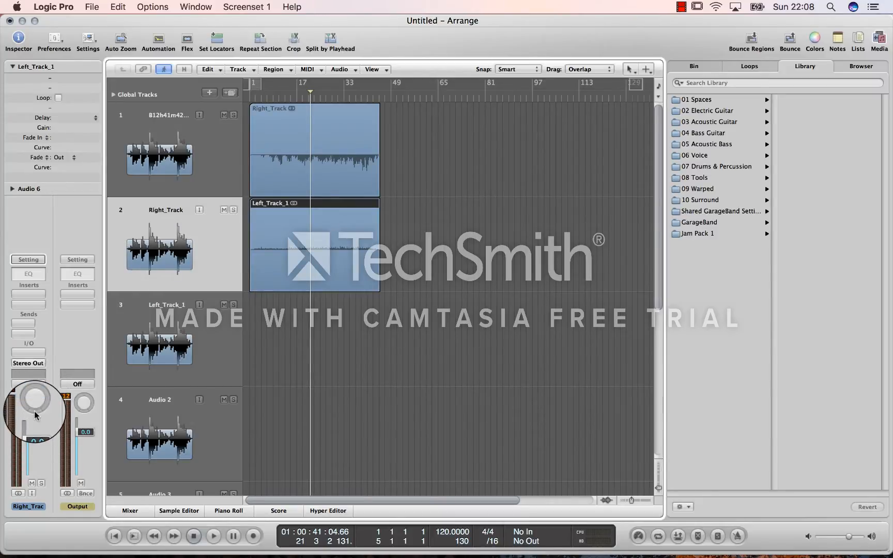
pyautogui.press('Return')
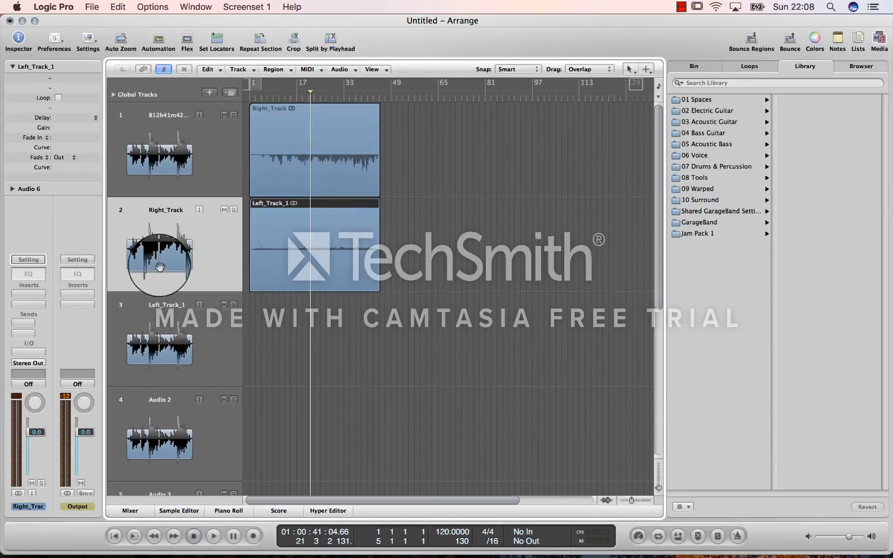
# Switch the channel format of the first and second tracks from stereo to mono
pyautogui.click(216, 151)
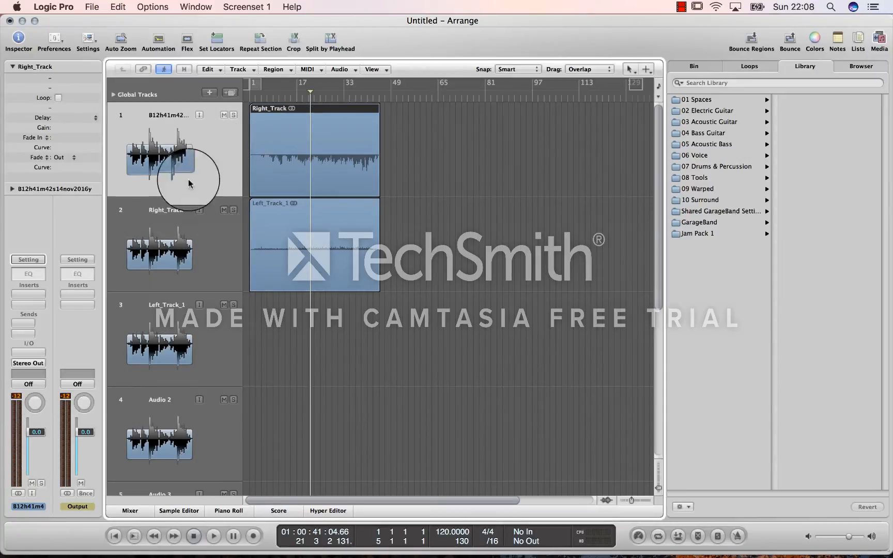
pyautogui.click(18, 494)
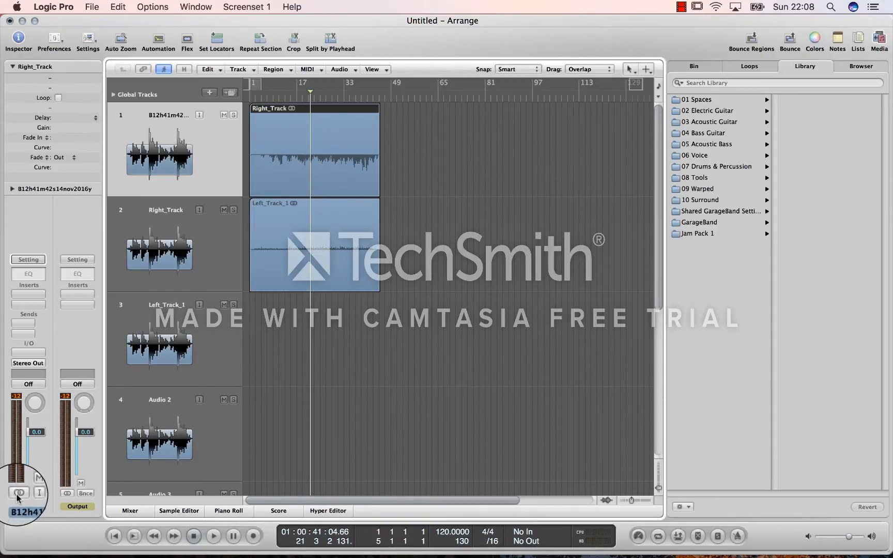
pyautogui.click(200, 225)
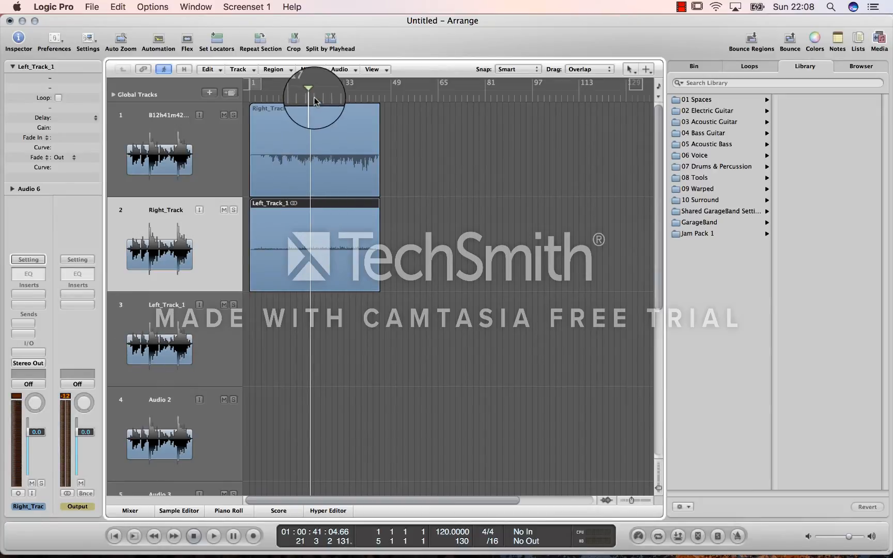
# Cycle bars 18 to 30 and audition both tracks, muting the first track to hear the left region alone
pyautogui.moveTo(310, 92); pyautogui.dragTo(334, 89)
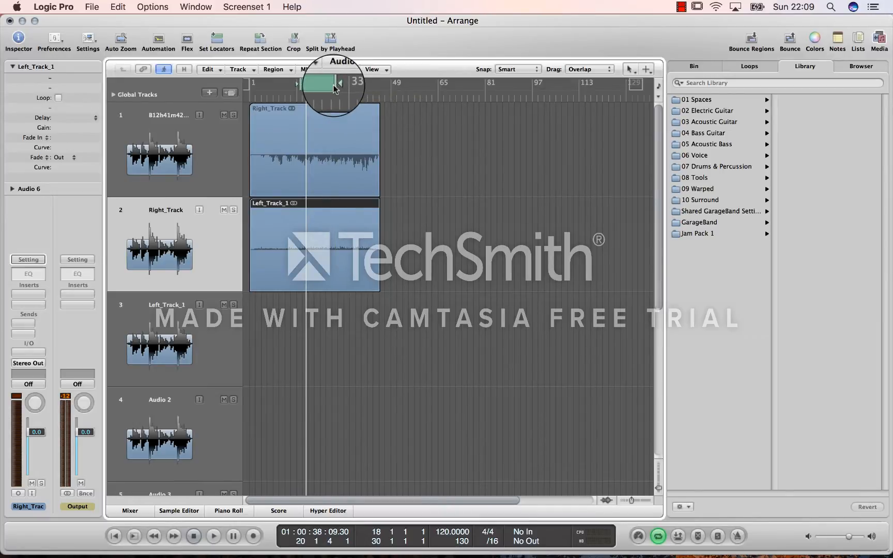
pyautogui.press('space')
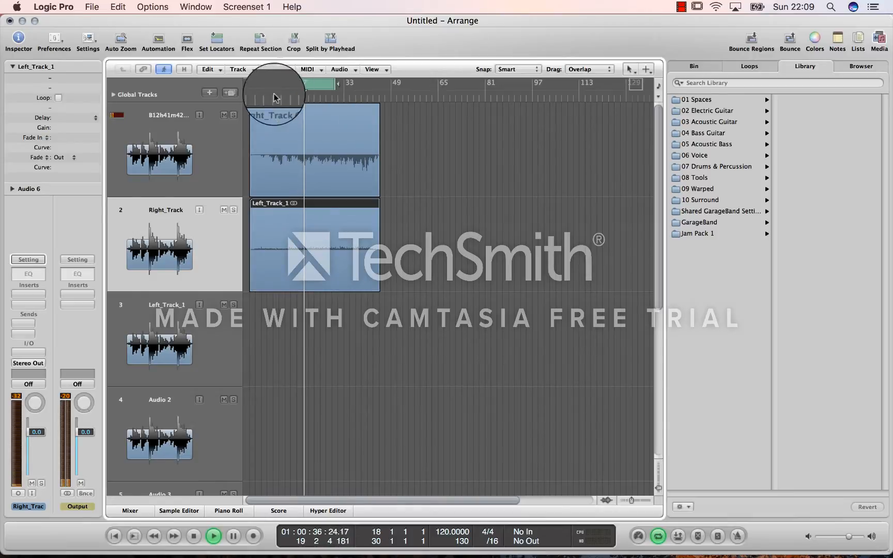
pyautogui.press('space')
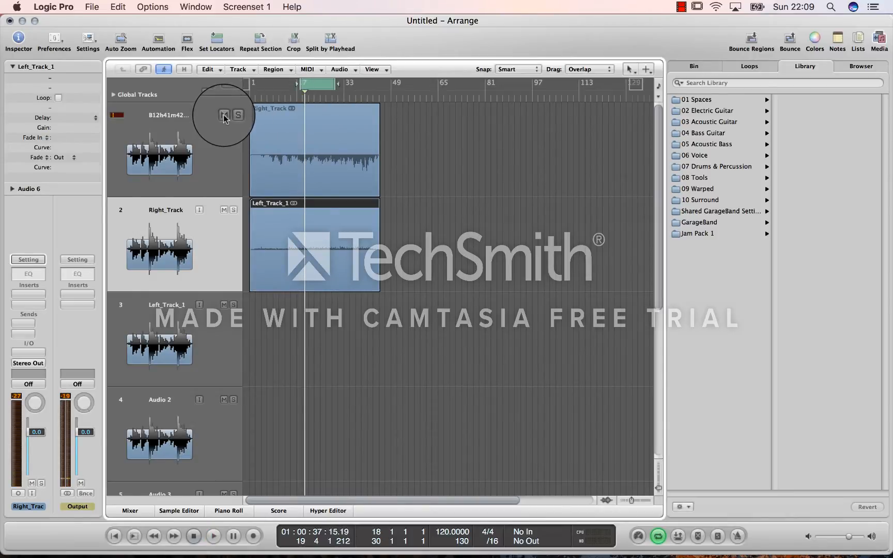
pyautogui.press('space')
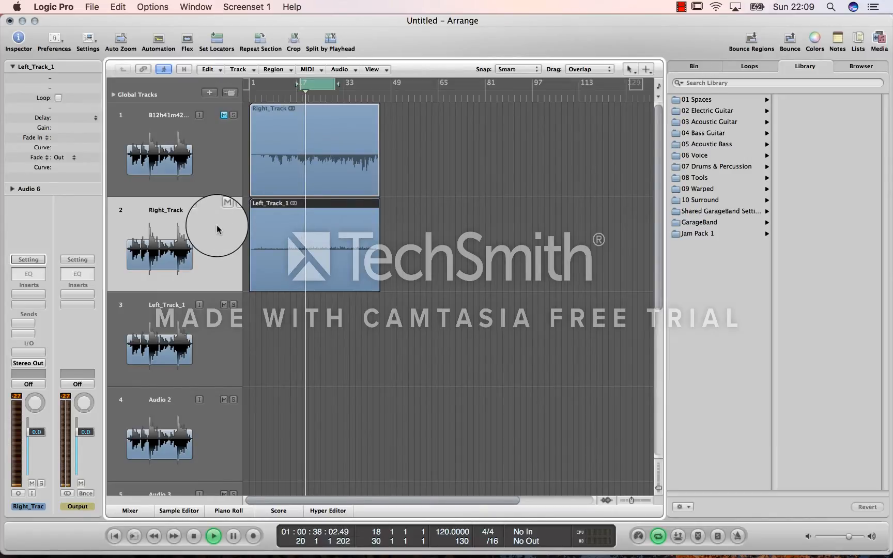
pyautogui.press('space')
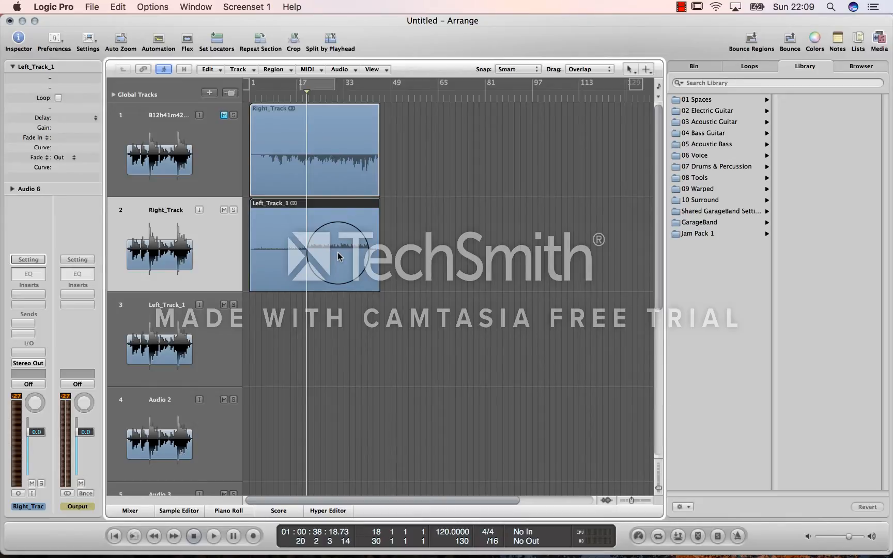
# Open the Left_Track_1 region in the Sample Editor and normalize its audio
pyautogui.doubleClick(331, 251)
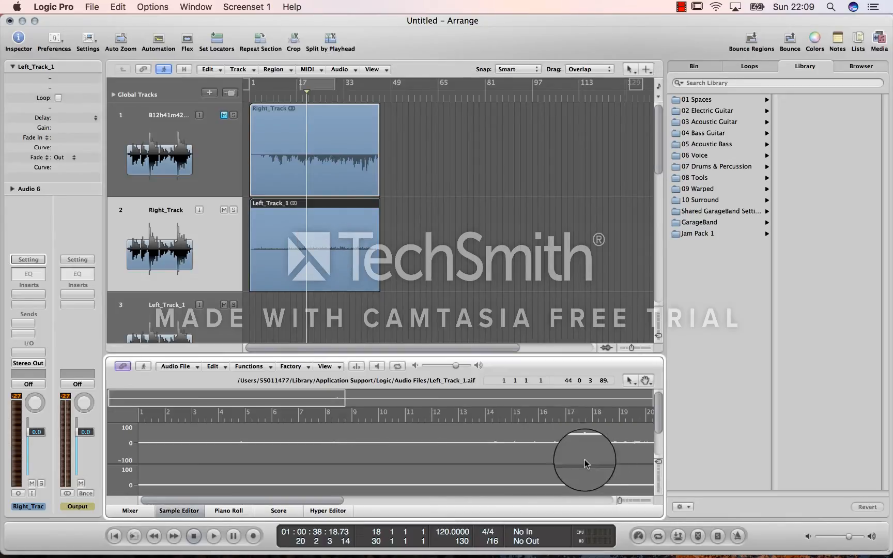
pyautogui.moveTo(335, 499); pyautogui.dragTo(476, 514)
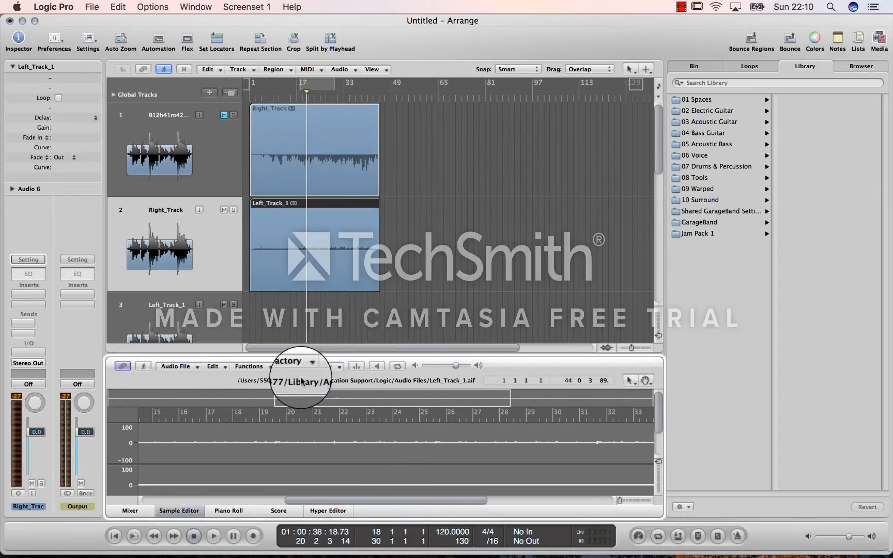
pyautogui.click(247, 367)
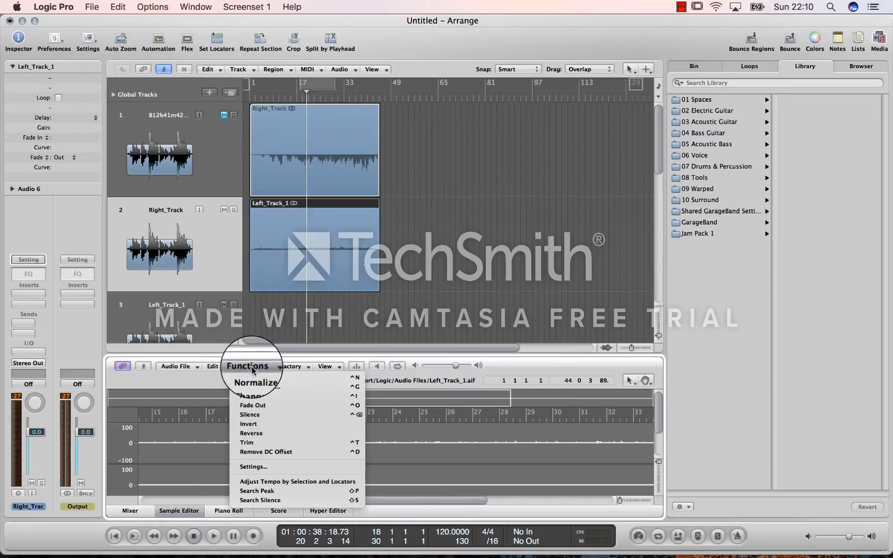
pyautogui.click(251, 381)
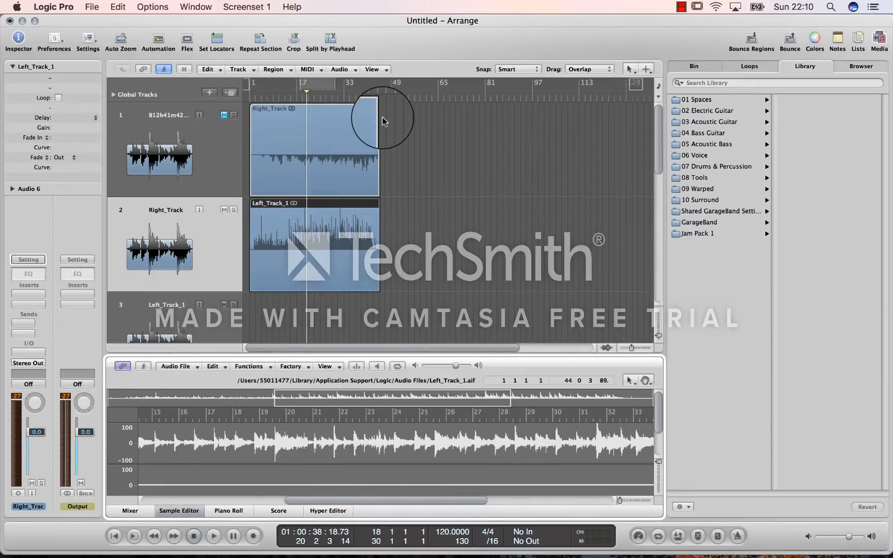
# Audition the normalized left region and set the playback cycle from bar 19 to bar 29
pyautogui.click(283, 94)
pyautogui.press('space')
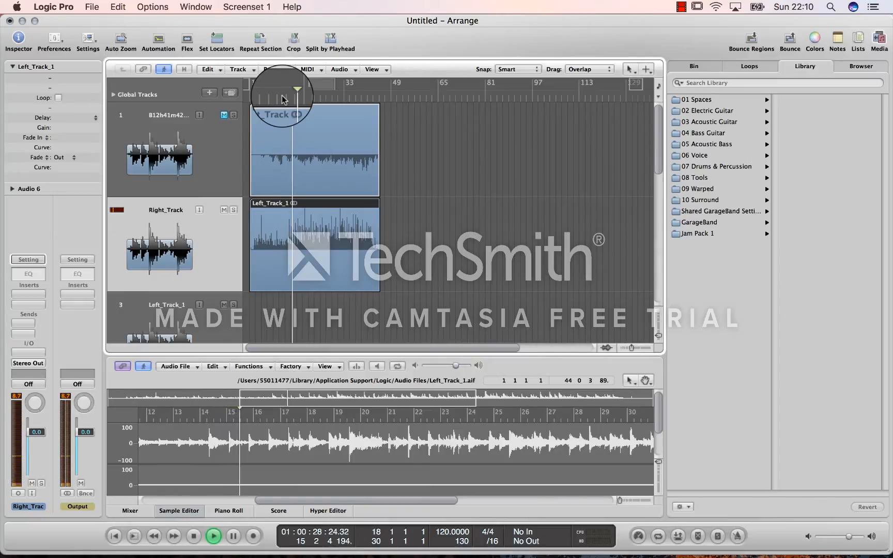
pyautogui.press('space')
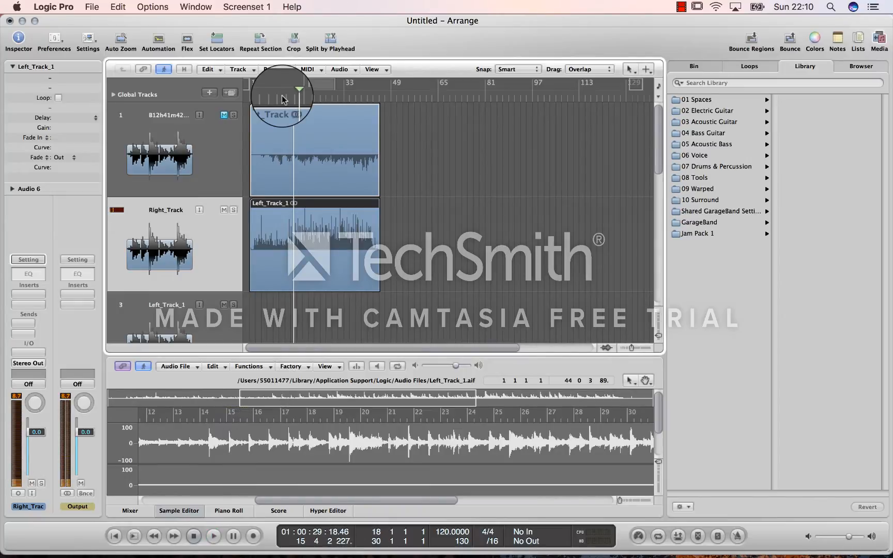
pyautogui.click(311, 96)
pyautogui.moveTo(329, 87); pyautogui.dragTo(333, 86)
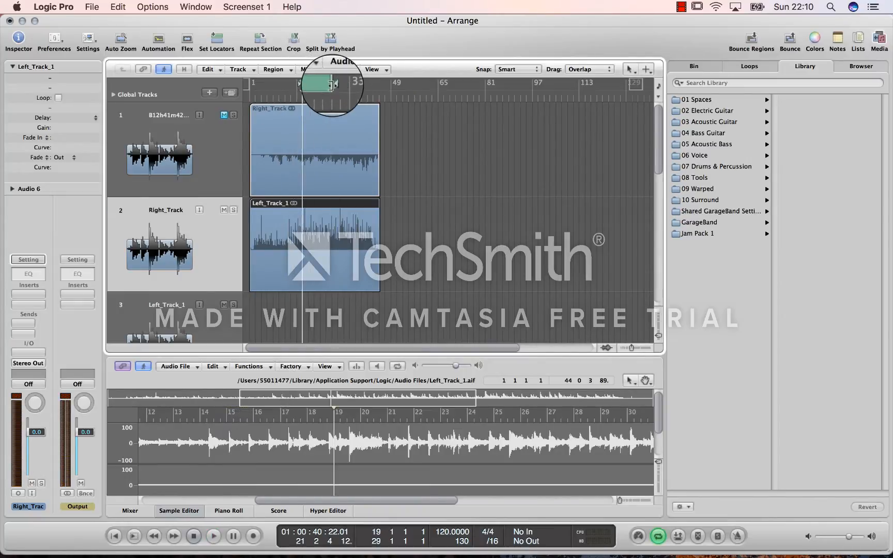
pyautogui.press('space')
pyautogui.press('space')
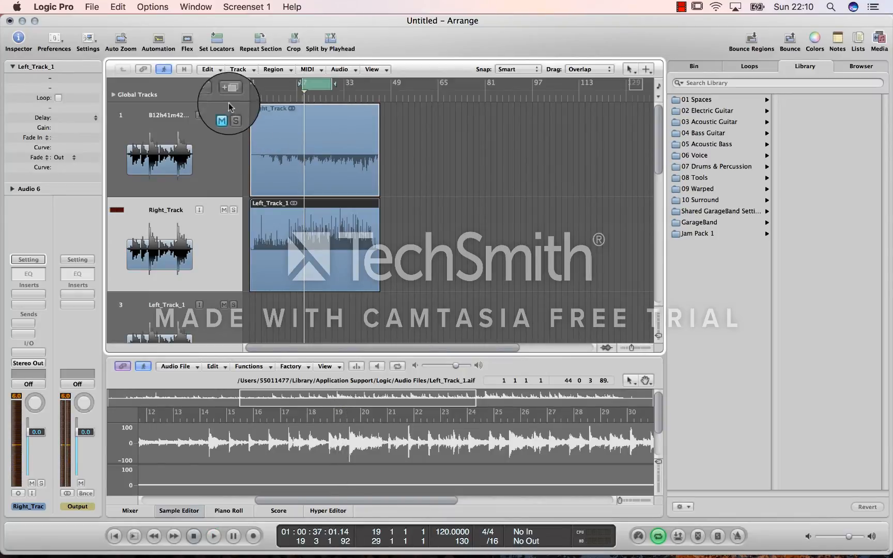
# Unmute the first track and audition both tracks together within the cycle range
pyautogui.press('space')
pyautogui.click(222, 165)
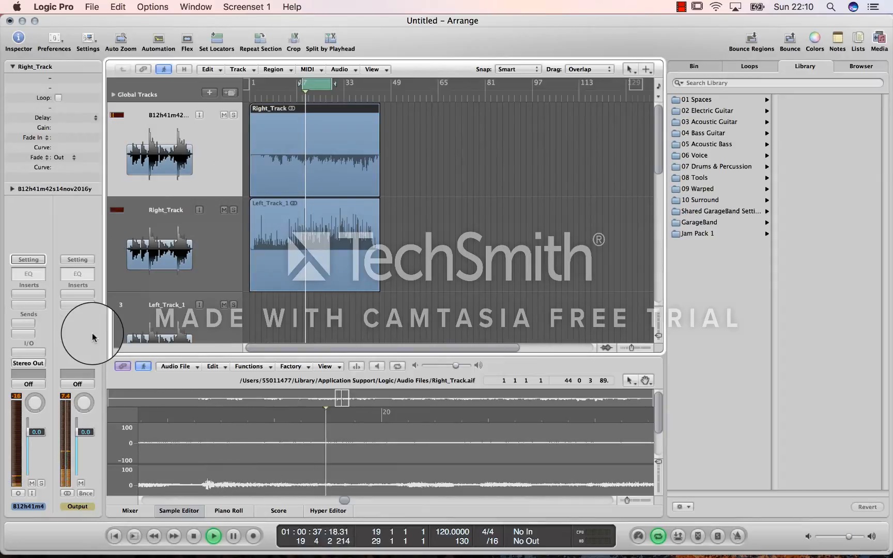
pyautogui.moveTo(36, 428)
pyautogui.mouseDown()
pyautogui.moveTo(37, 418)
pyautogui.moveTo(38, 441)
pyautogui.moveTo(37, 431)
pyautogui.mouseUp()
pyautogui.press('space')
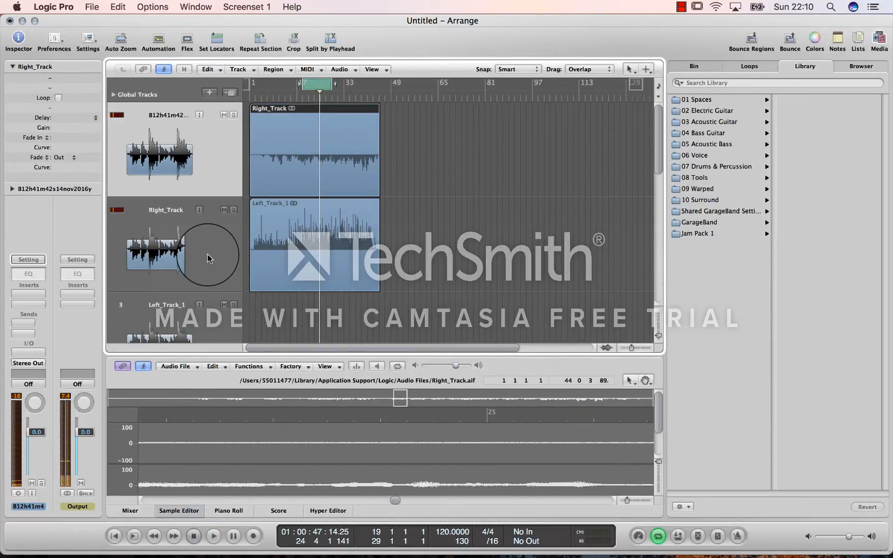
# Lower the second track's volume to -6.4 dB while auditioning it against the first track
pyautogui.click(220, 260)
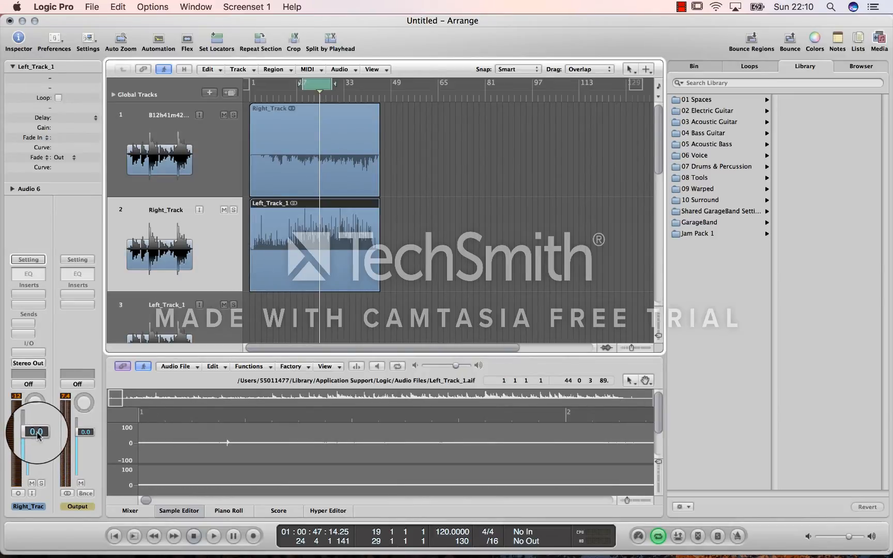
pyautogui.moveTo(38, 433); pyautogui.dragTo(40, 443)
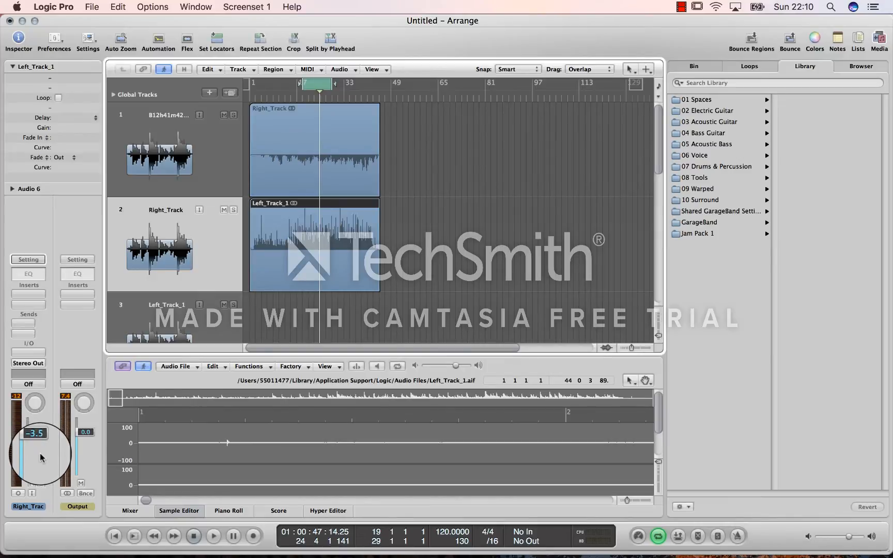
pyautogui.press('space')
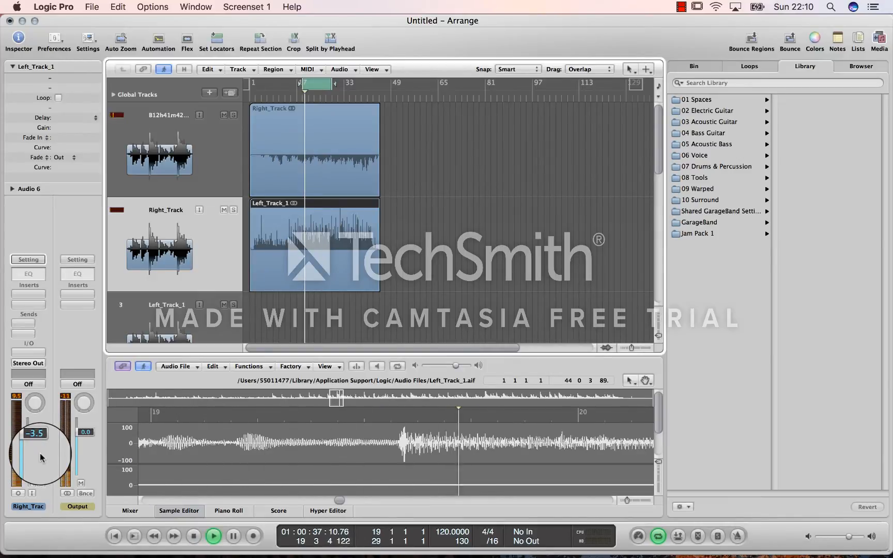
pyautogui.moveTo(40, 454); pyautogui.dragTo(43, 461)
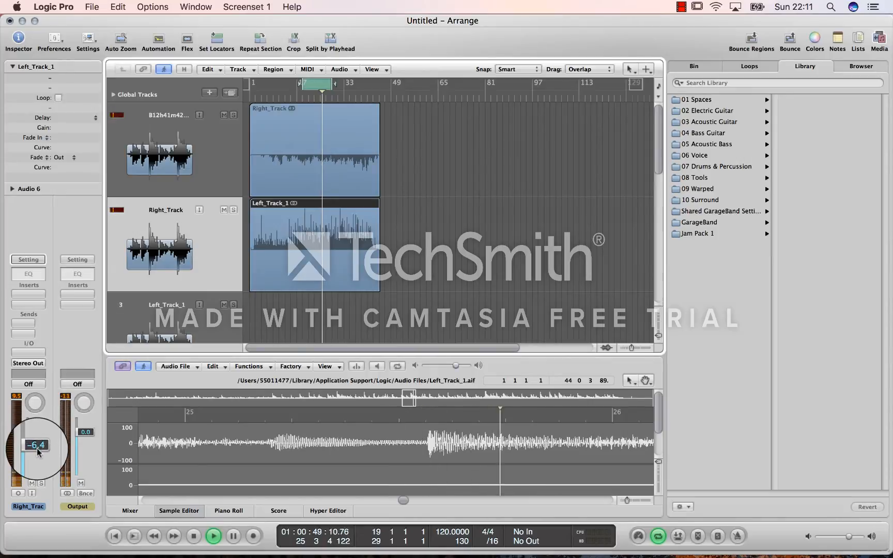
# Lower the second track's volume to -8.4 dB, and mute the first track to audition the second on its own
pyautogui.moveTo(36, 435); pyautogui.dragTo(37, 454)
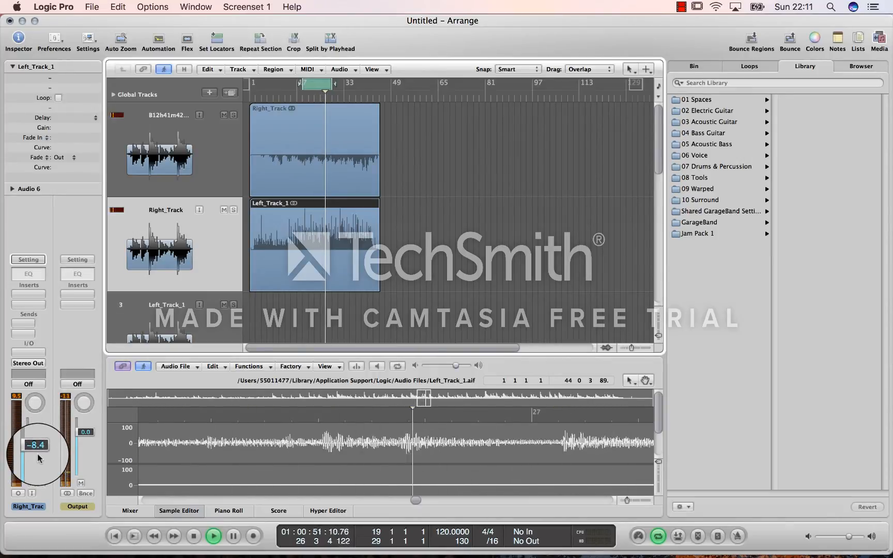
pyautogui.press('space')
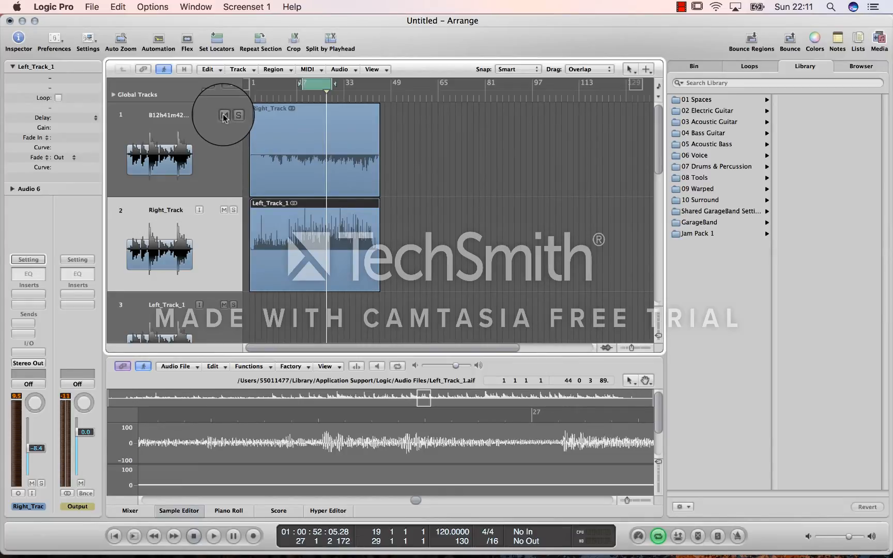
pyautogui.press('space')
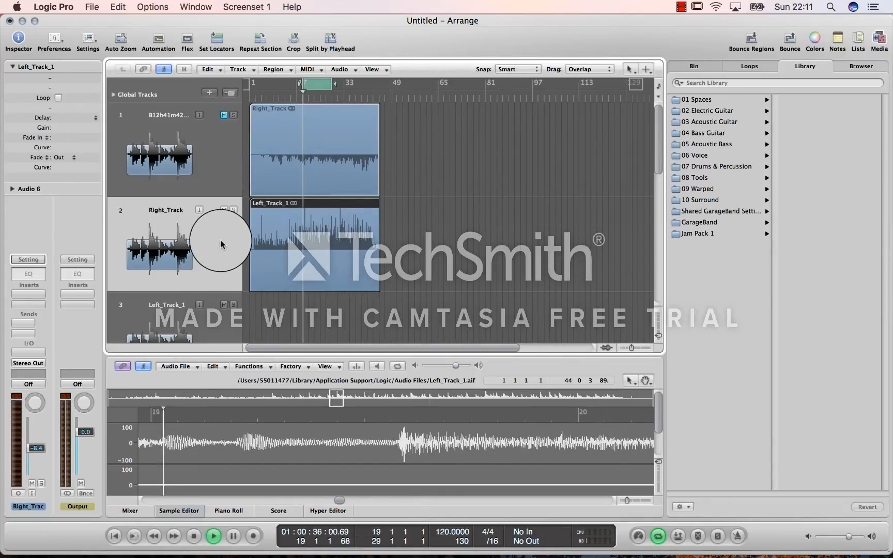
pyautogui.press('space')
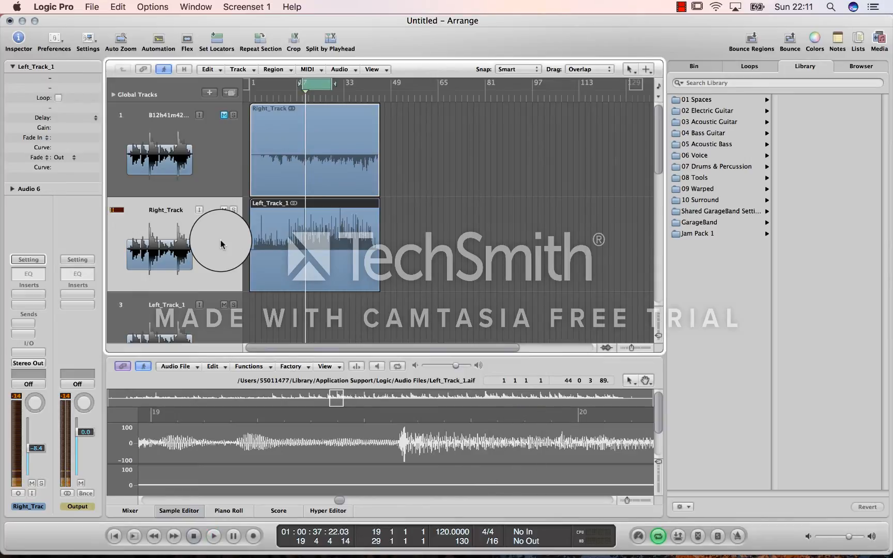
# Apply the Warm Acoustic Plate channel strip setting from 03 Acoustic Guitar to the second track and audition it
pyautogui.click(28, 260)
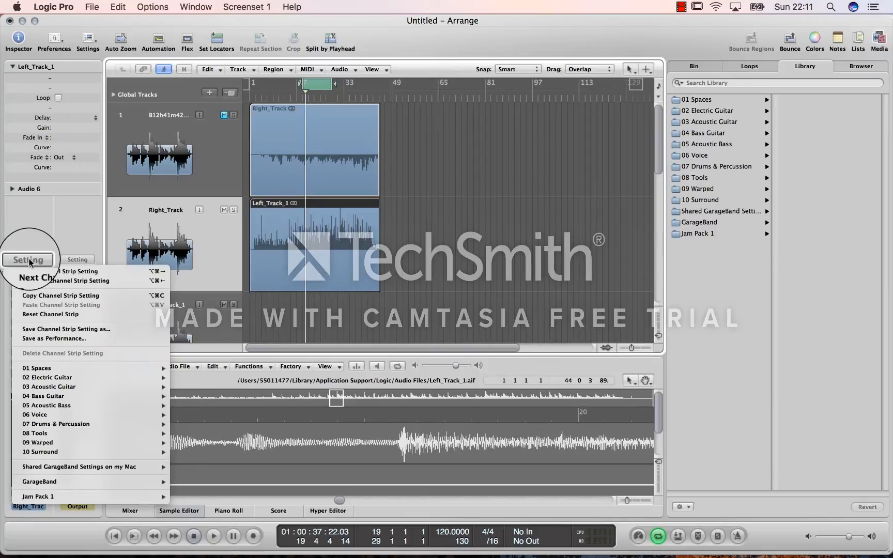
pyautogui.click(29, 261)
pyautogui.click(29, 260)
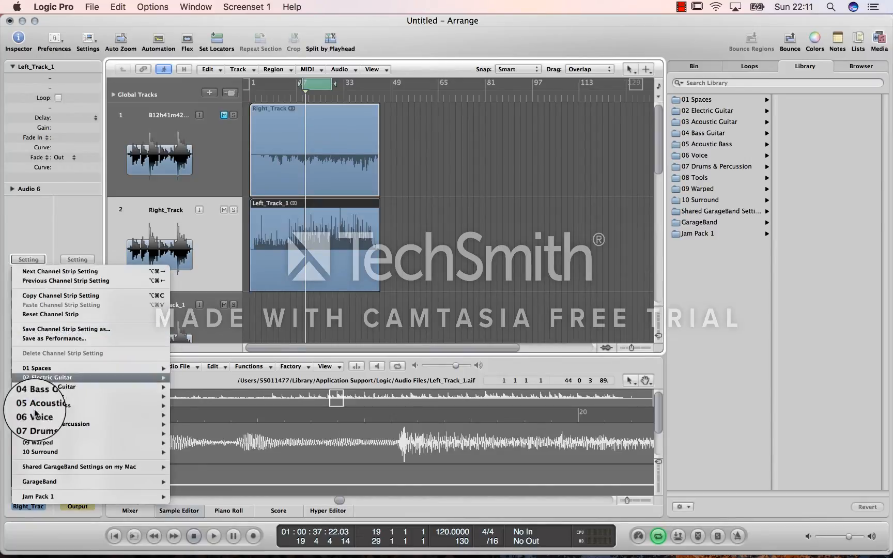
pyautogui.click(29, 262)
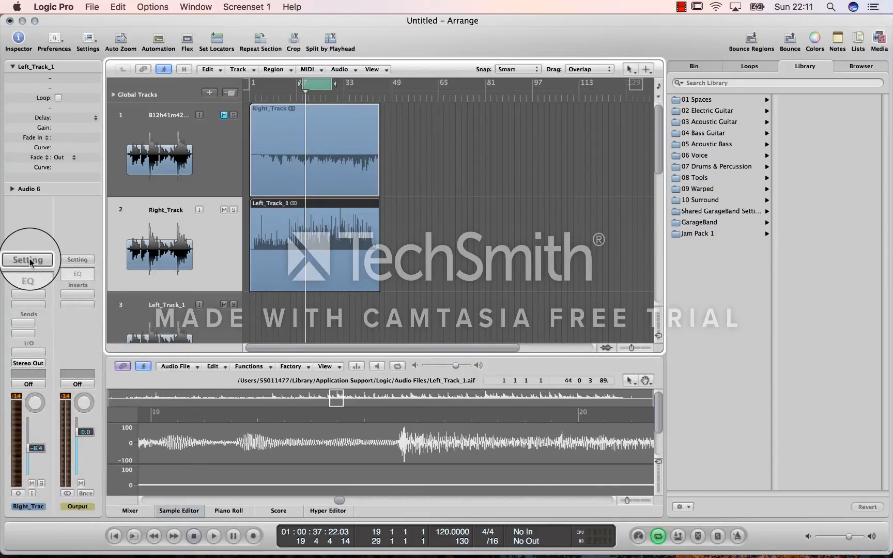
pyautogui.click(29, 261)
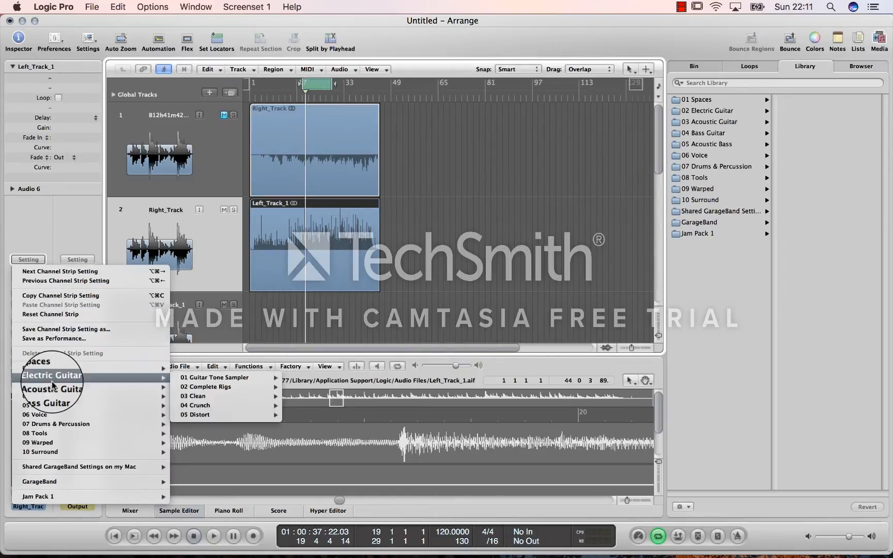
pyautogui.moveTo(52, 389)
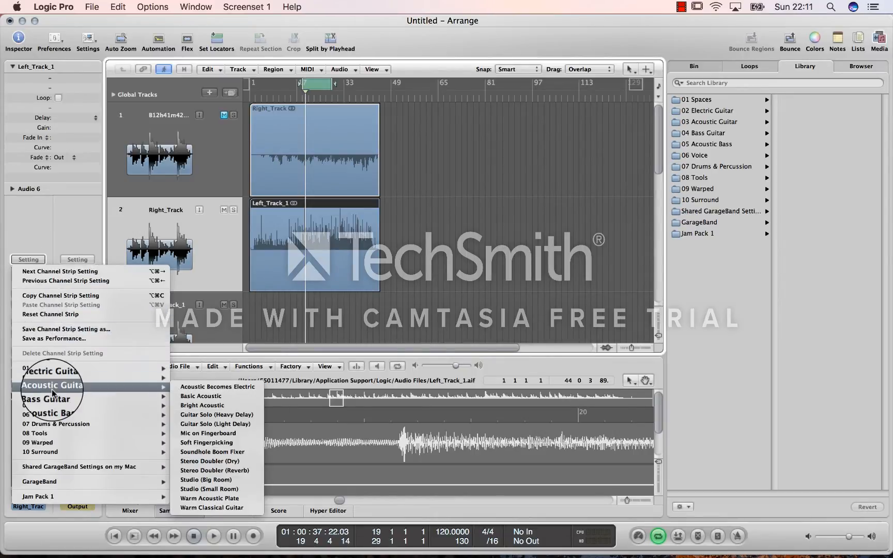
pyautogui.click(226, 499)
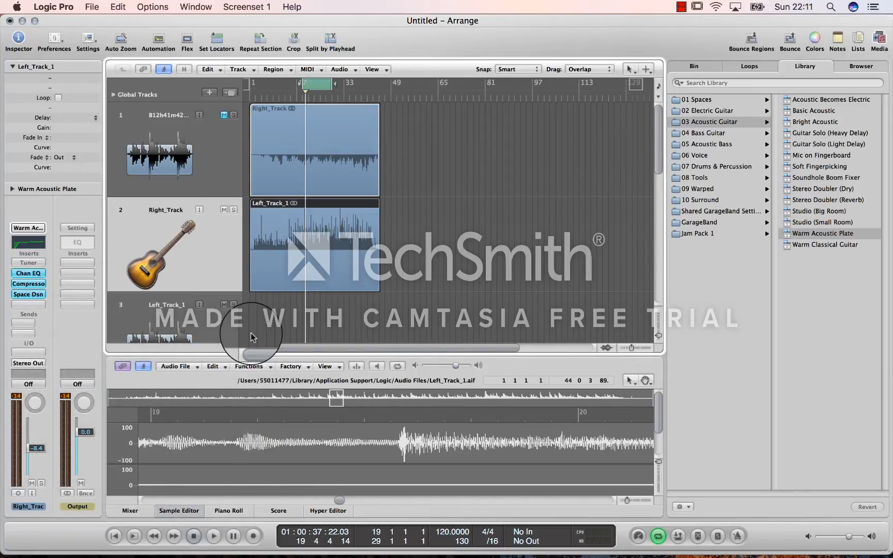
pyautogui.press('space')
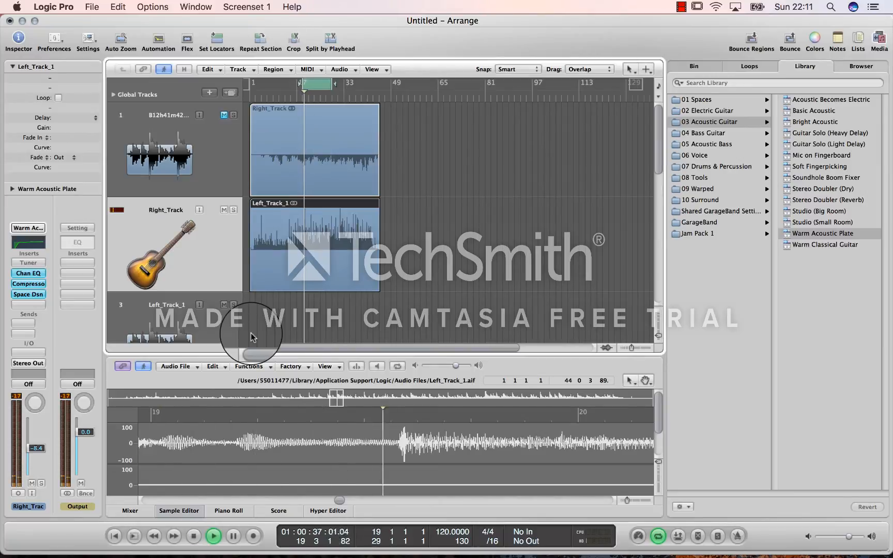
pyautogui.press('space')
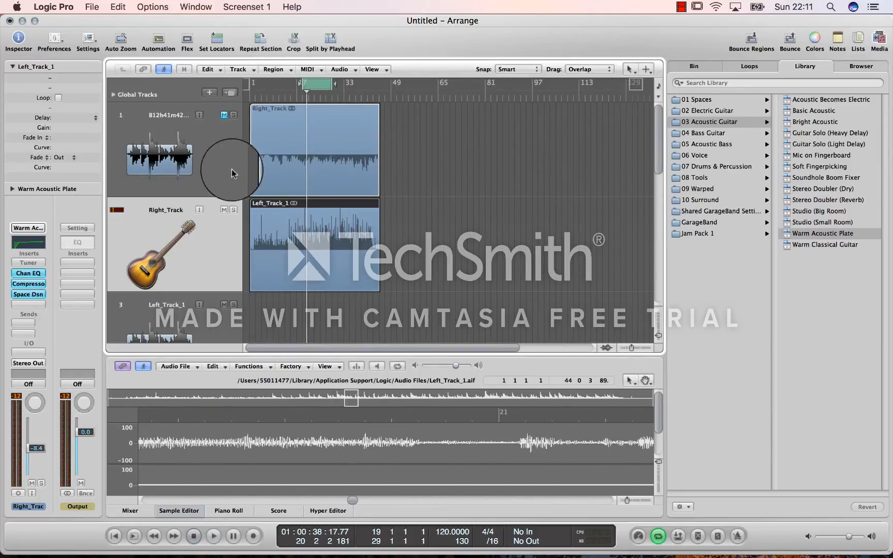
# In the guitar track's Channel EQ, set the 1120 Hz band to 1440 Hz, +2.0 dB and the high shelf to 14800 Hz, +4.0 dB during playback
pyautogui.click(30, 246)
pyautogui.moveTo(217, 52); pyautogui.dragTo(641, 106)
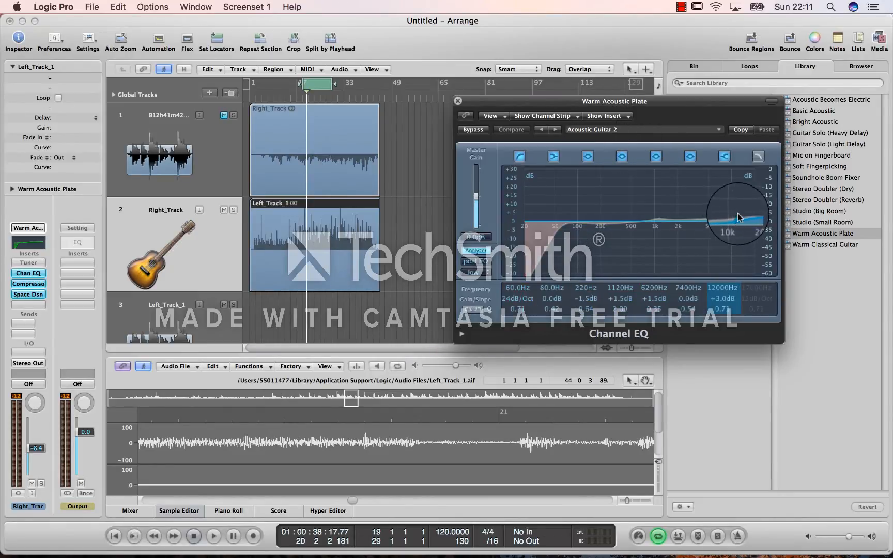
pyautogui.press('space')
pyautogui.moveTo(731, 218); pyautogui.dragTo(750, 215)
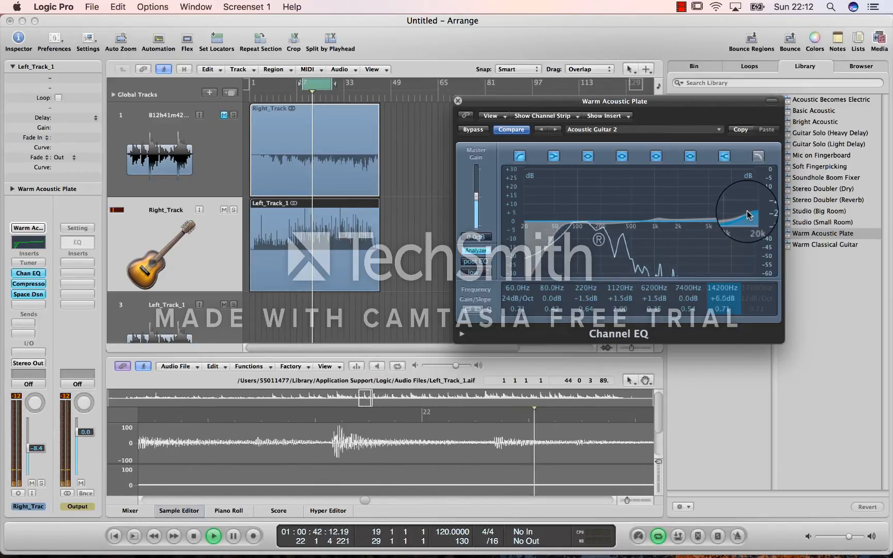
pyautogui.moveTo(660, 220); pyautogui.dragTo(681, 214)
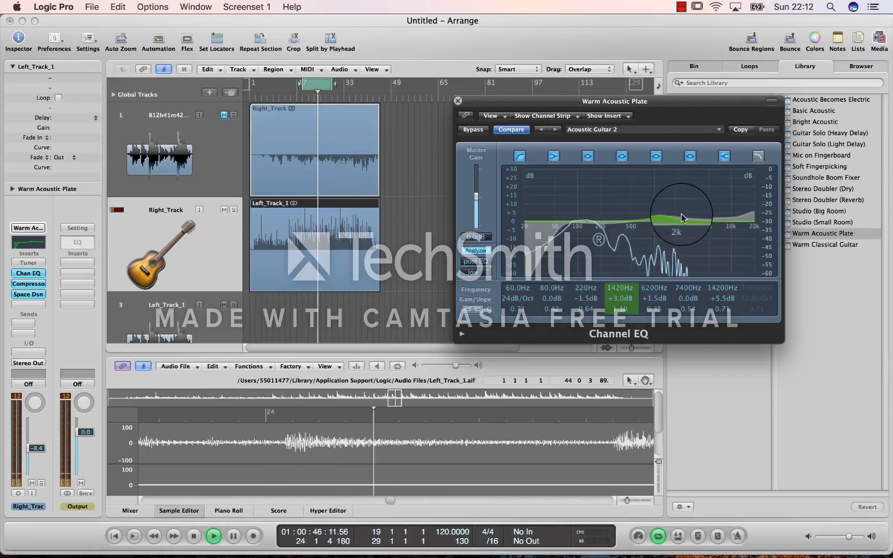
pyautogui.moveTo(744, 216); pyautogui.dragTo(752, 219)
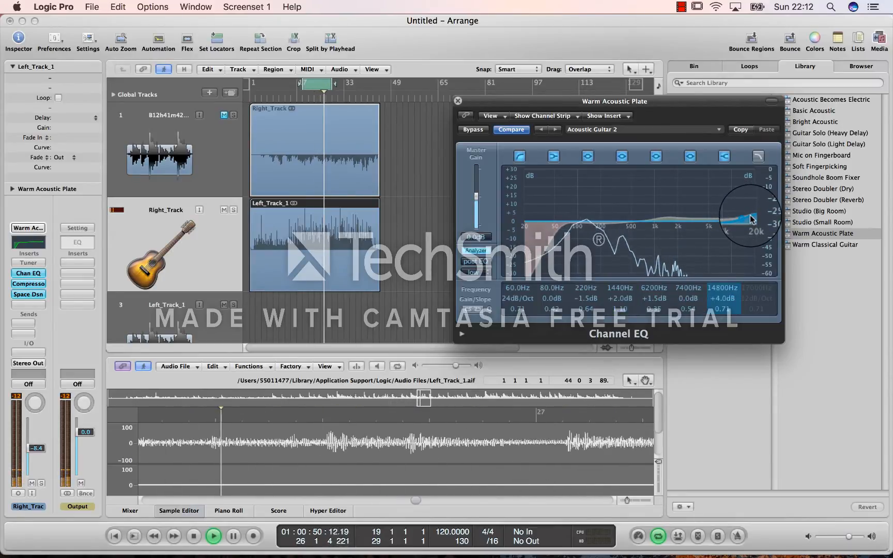
pyautogui.click(458, 101)
pyautogui.press('space')
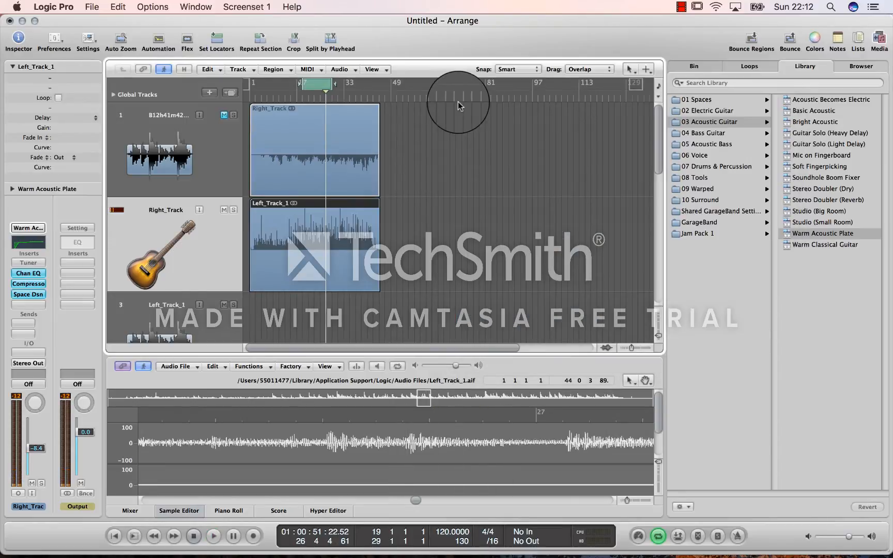
# Adjust the reverb output level in the guitar track's Space Designer while auditioning, and close the plug-in
pyautogui.click(29, 294)
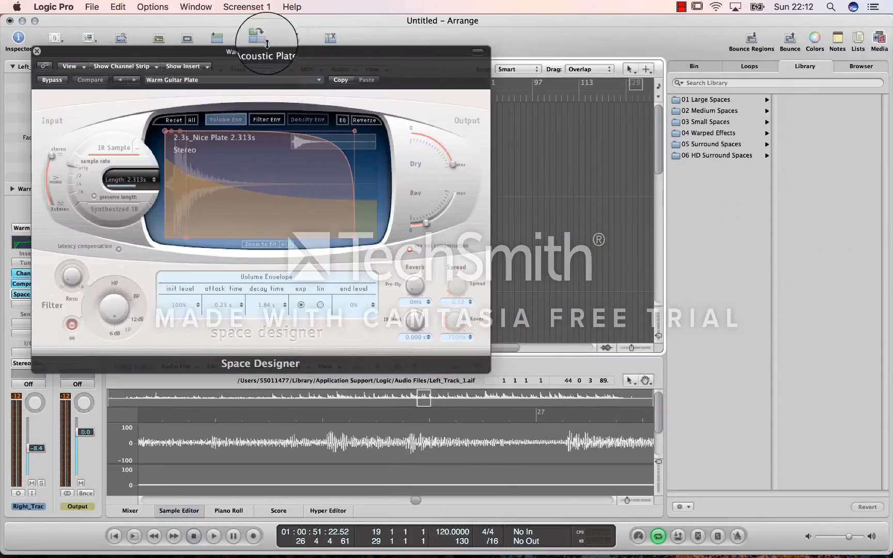
pyautogui.moveTo(267, 50); pyautogui.dragTo(550, 76)
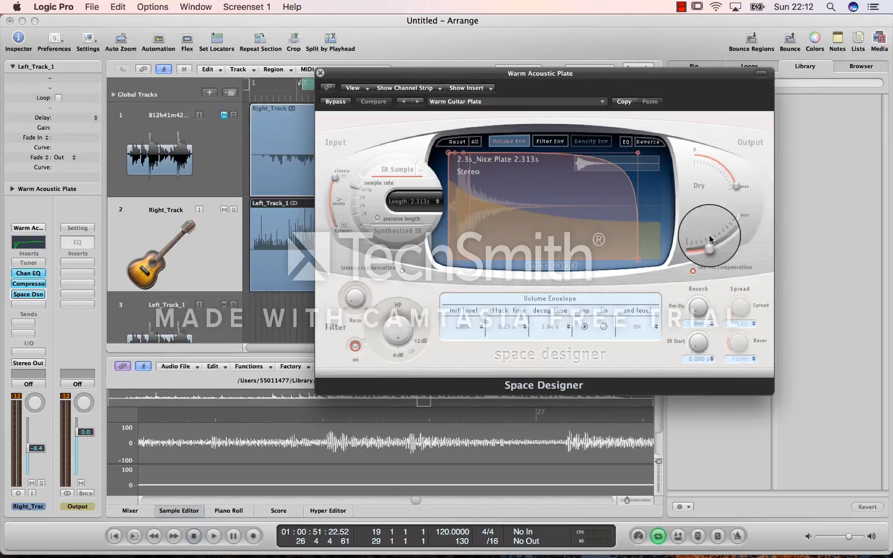
pyautogui.press('space')
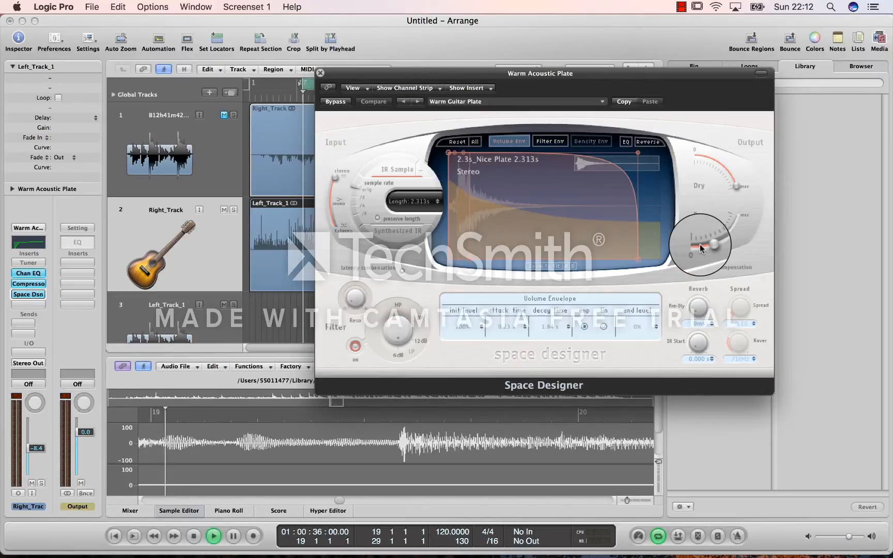
pyautogui.moveTo(712, 245); pyautogui.dragTo(713, 244)
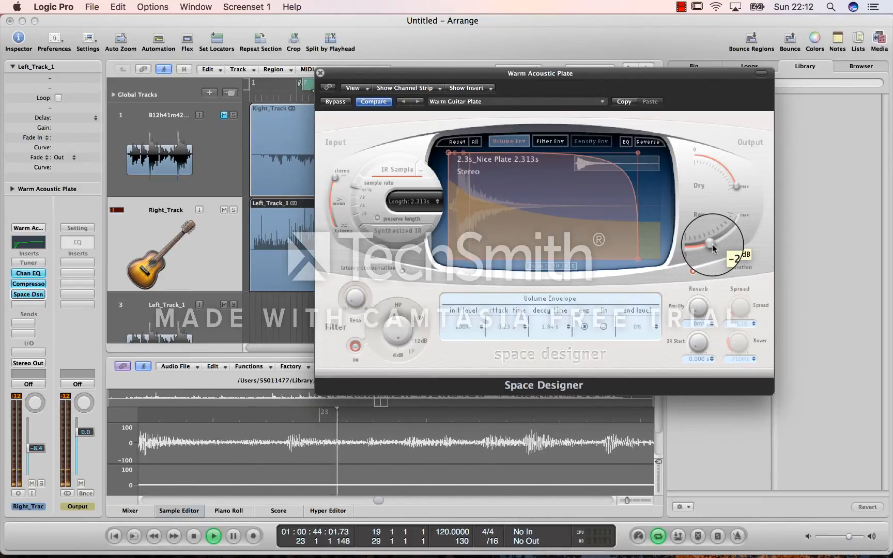
pyautogui.click(320, 72)
pyautogui.press('space')
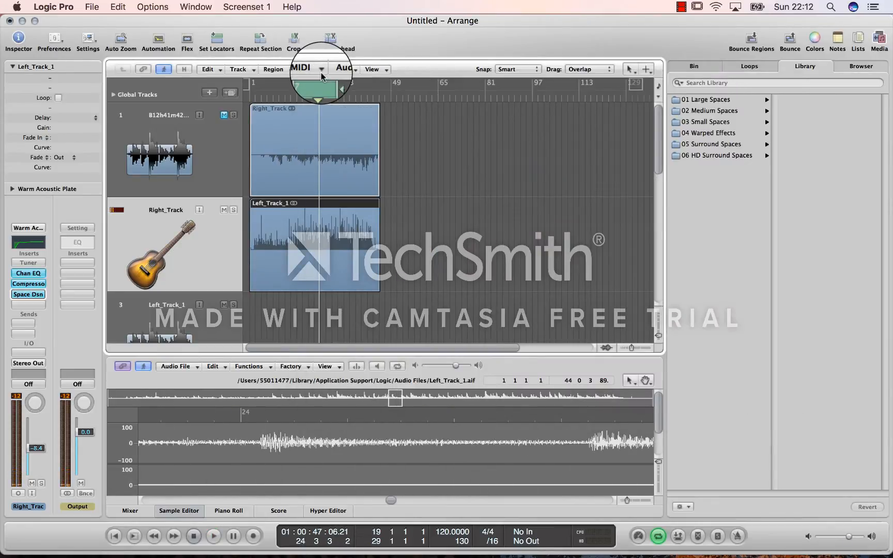
# Select the first track, mute the guitar track and unmute the first track
pyautogui.click(228, 162)
pyautogui.click(225, 210)
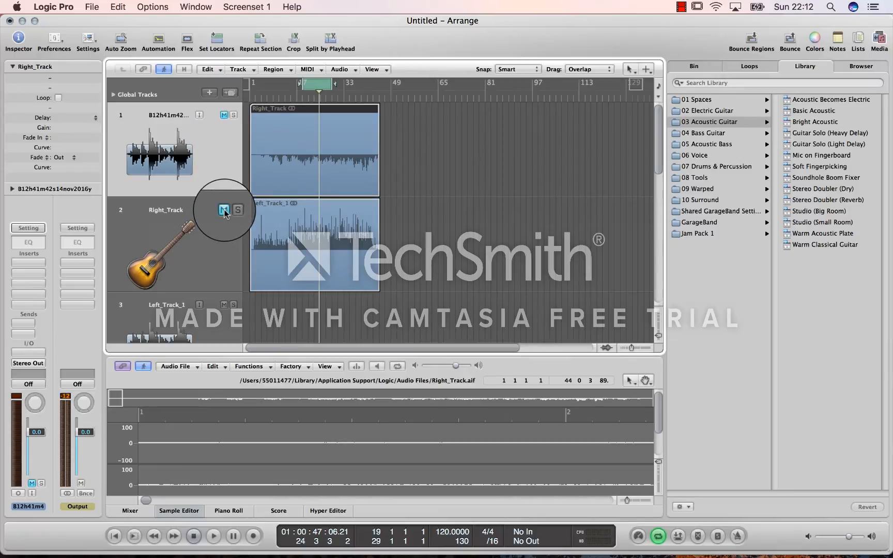
pyautogui.click(226, 115)
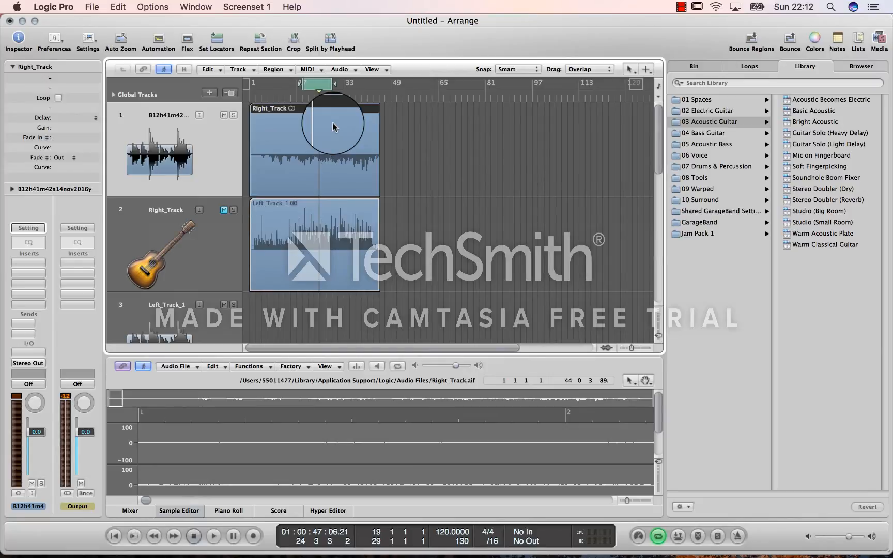
# Apply the Female Creamy Lead Vocal channel strip setting from 06 Voice to the first track and audition it
pyautogui.click(37, 230)
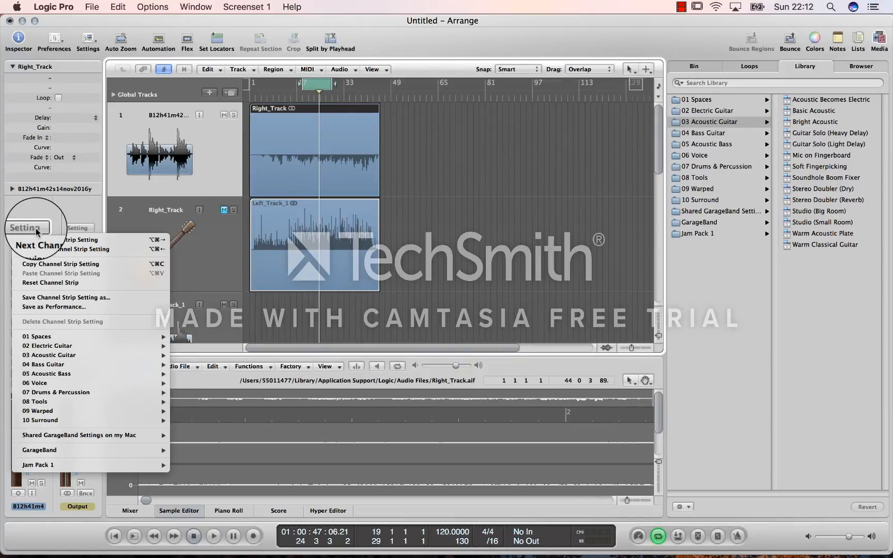
pyautogui.moveTo(59, 382)
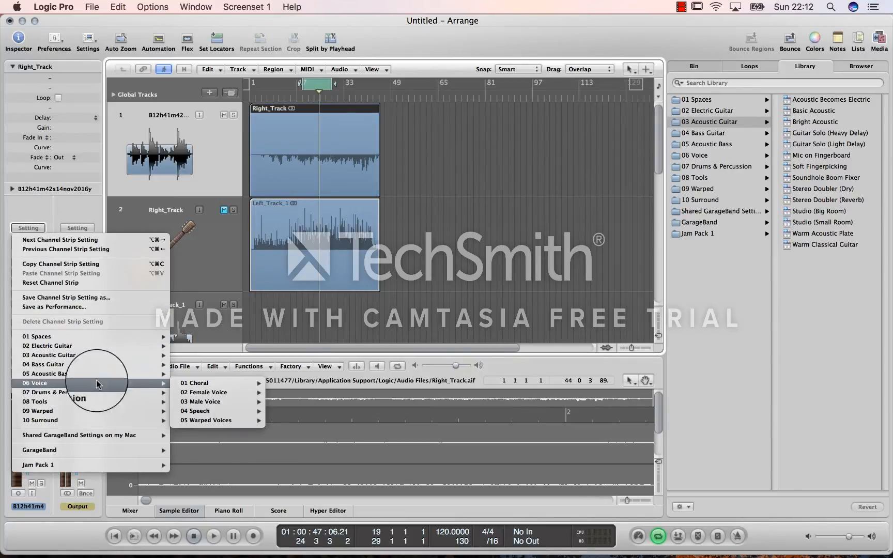
pyautogui.moveTo(218, 385)
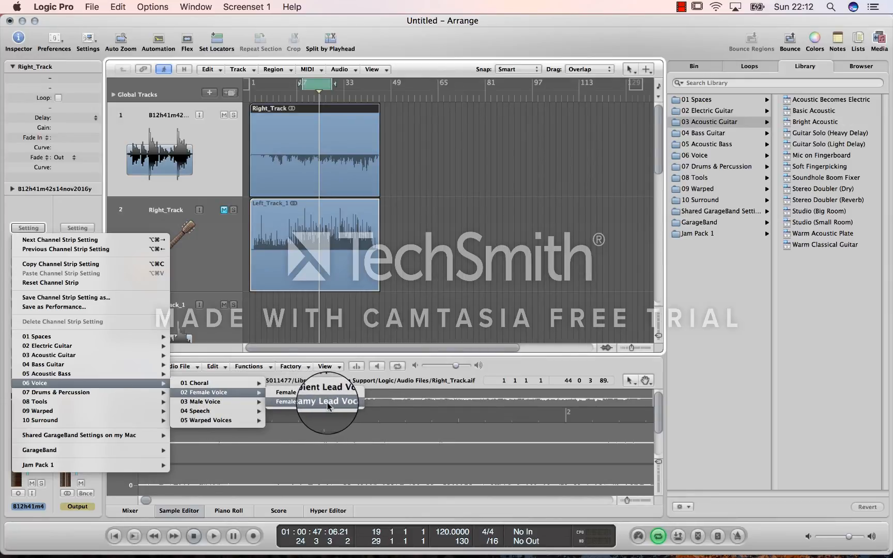
pyautogui.click(330, 403)
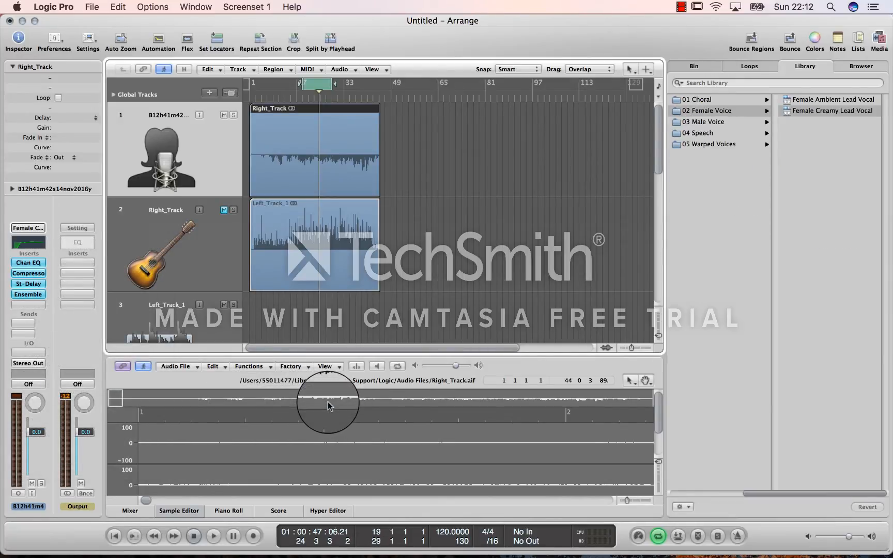
pyautogui.click(328, 406)
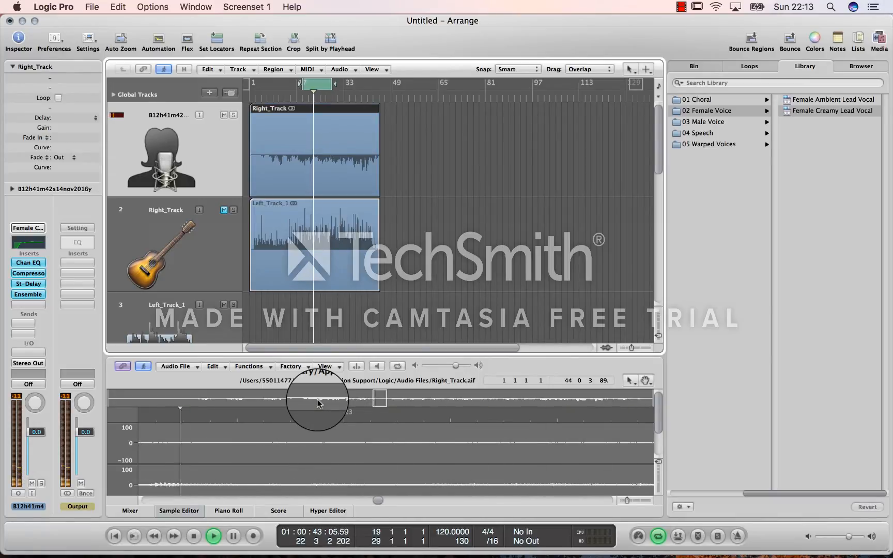
pyautogui.press('space')
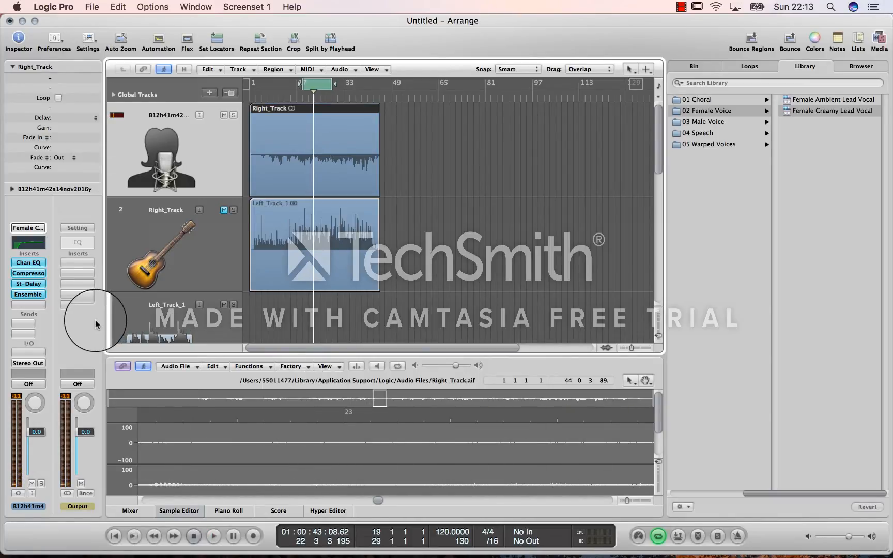
# Insert a stereo AVerb reverb on the vocal track and set its Mix to 12% while auditioning
pyautogui.click(33, 305)
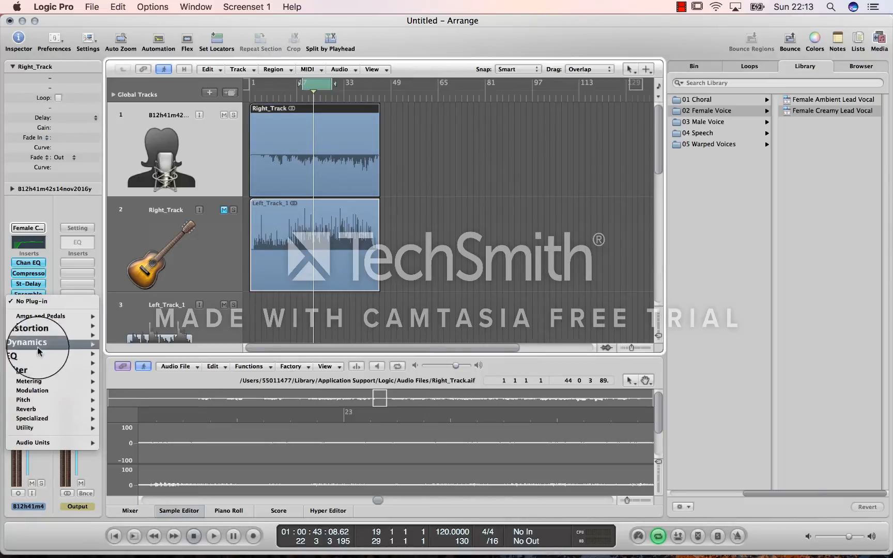
pyautogui.moveTo(44, 410)
pyautogui.moveTo(153, 414)
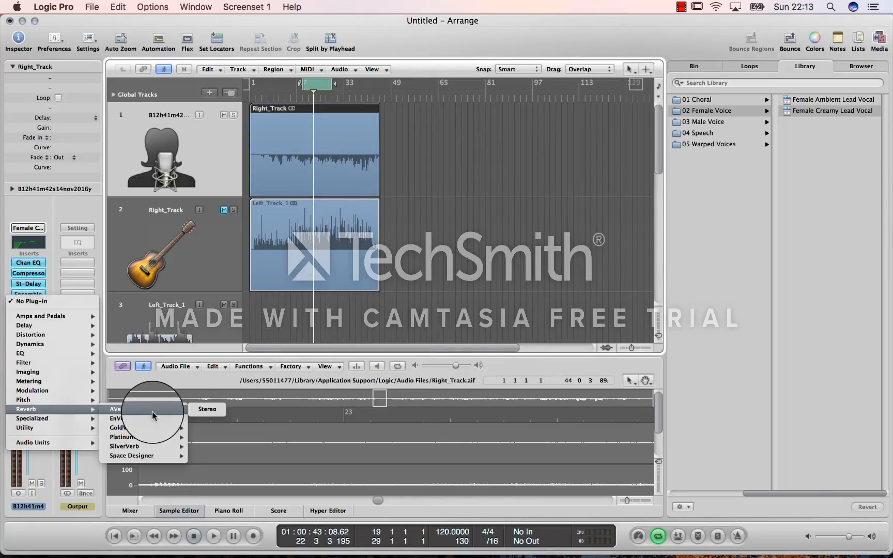
pyautogui.click(207, 409)
pyautogui.moveTo(184, 55); pyautogui.dragTo(560, 145)
pyautogui.press('space')
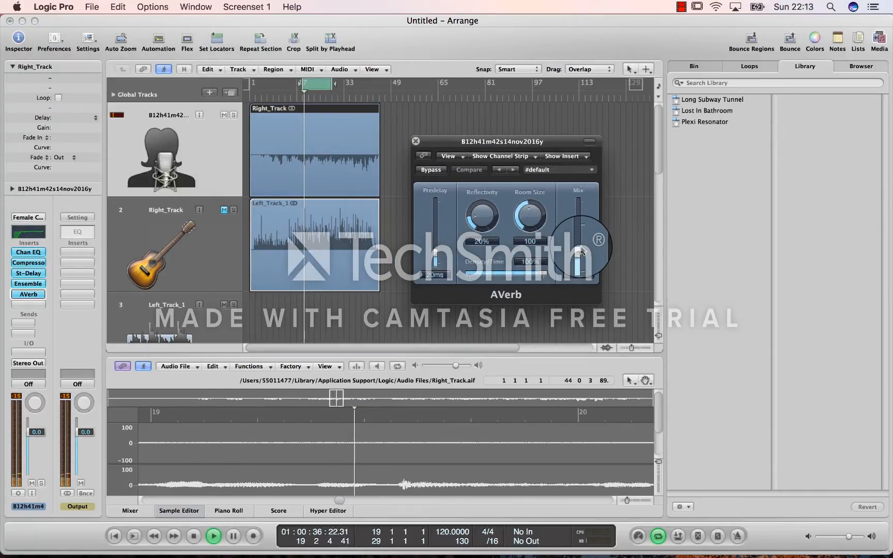
pyautogui.moveTo(580, 250); pyautogui.dragTo(580, 257)
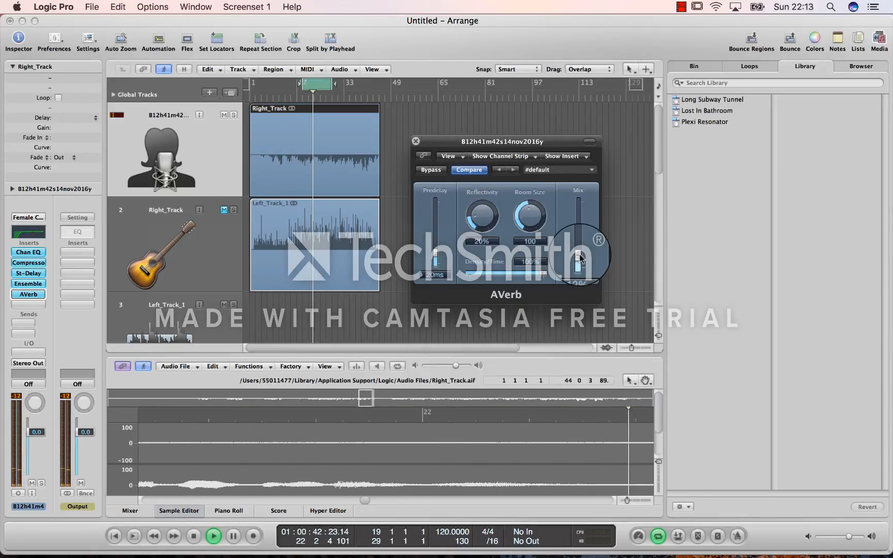
pyautogui.press('space')
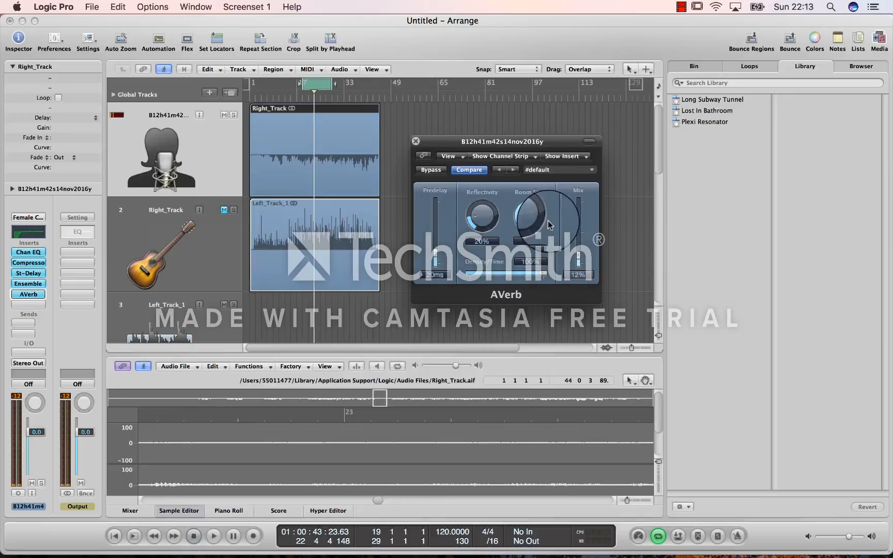
# Close the AVerb plug-in, audition the processed vocal track and unmute the guitar track
pyautogui.click(416, 141)
pyautogui.press('space')
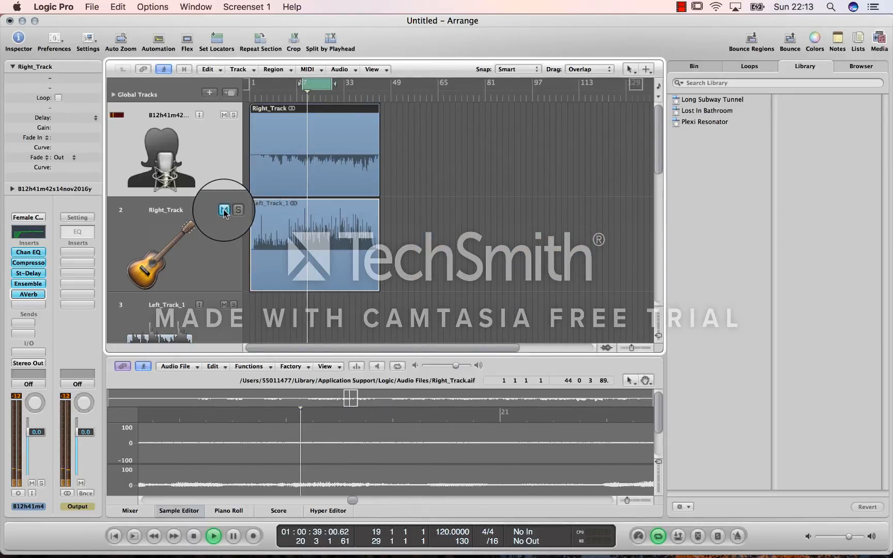
pyautogui.press('space')
pyautogui.press('space')
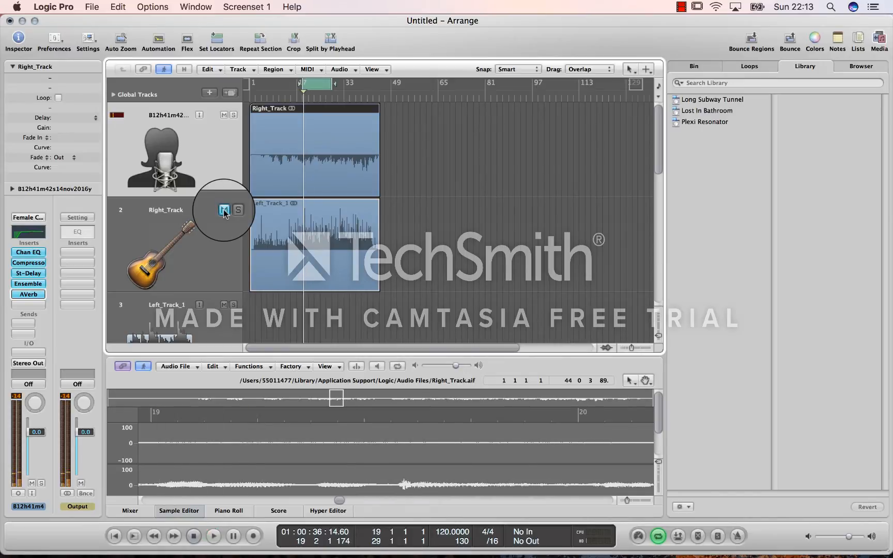
pyautogui.click(224, 210)
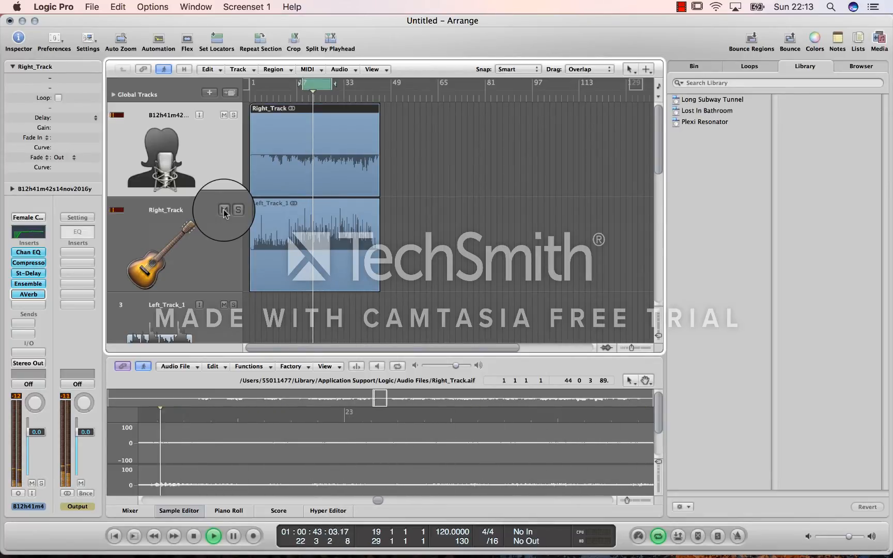
# Lower the guitar track's volume to -9.0 dB while auditioning both tracks, and turn off cycle playback
pyautogui.click(216, 236)
pyautogui.press('space')
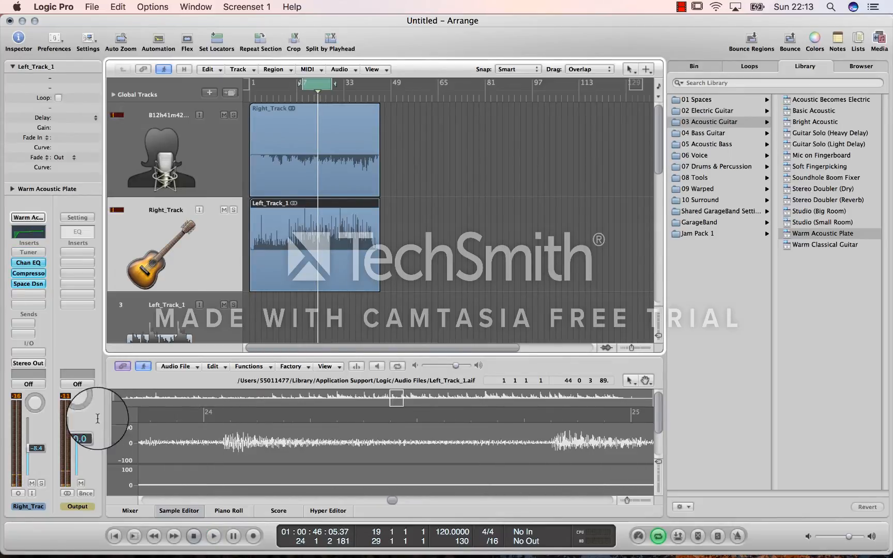
pyautogui.click(34, 448)
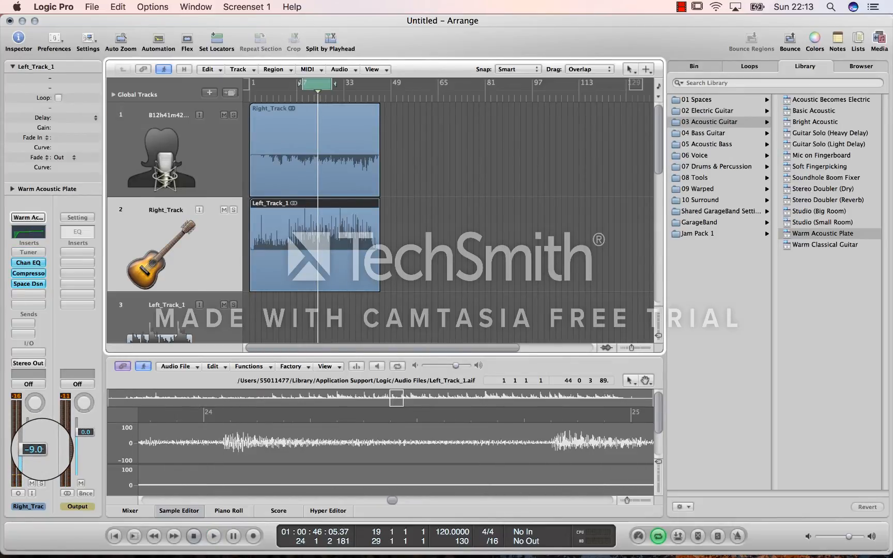
pyautogui.press('space')
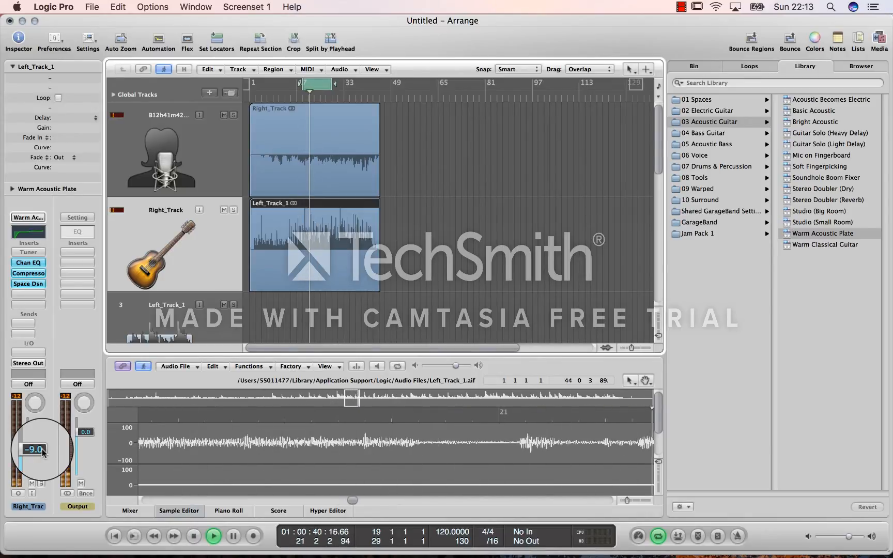
pyautogui.press('space')
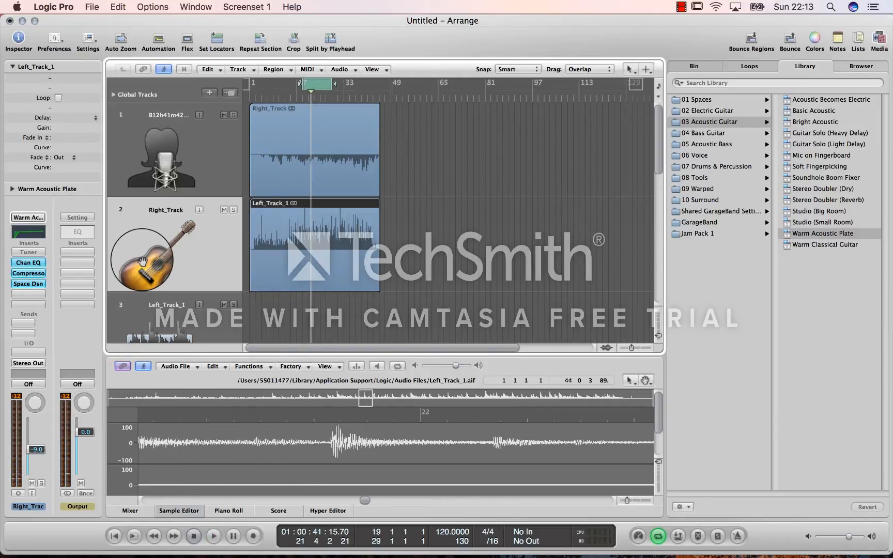
pyautogui.click(320, 84)
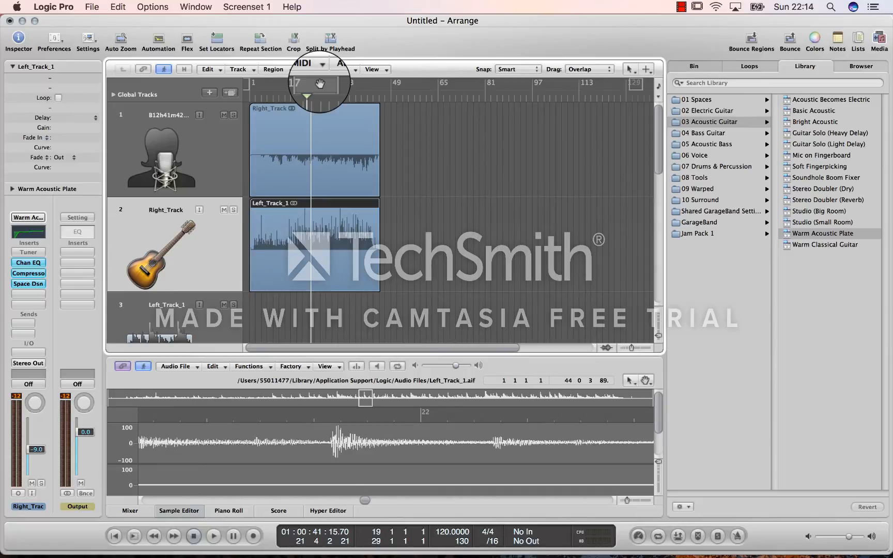
pyautogui.click(31, 218)
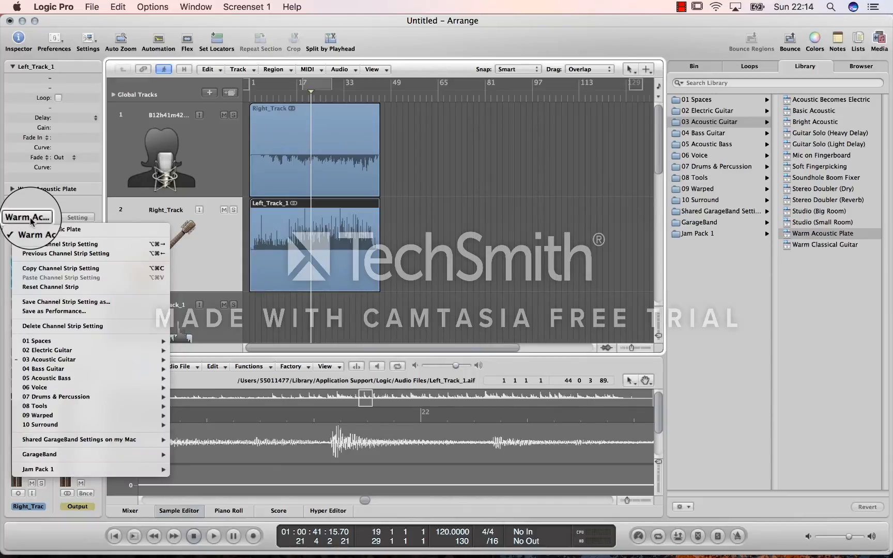
pyautogui.moveTo(54, 362)
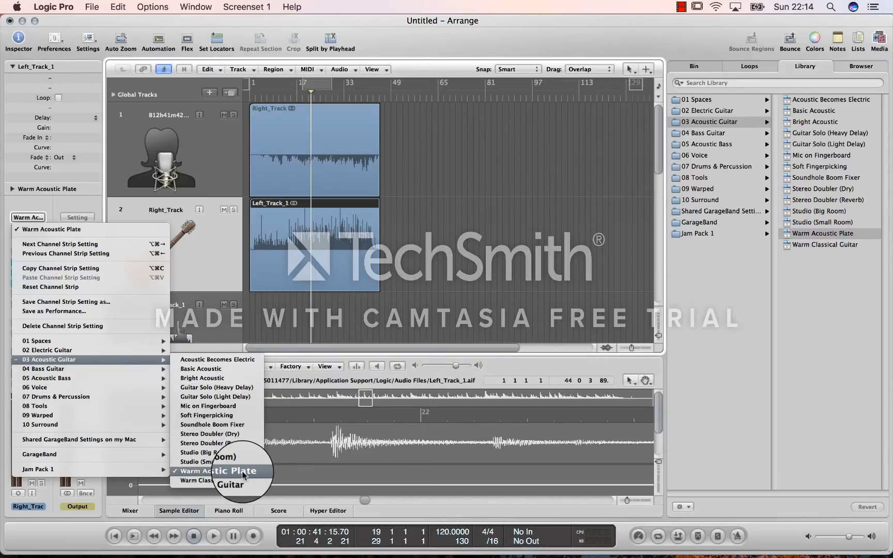
pyautogui.moveTo(100, 387)
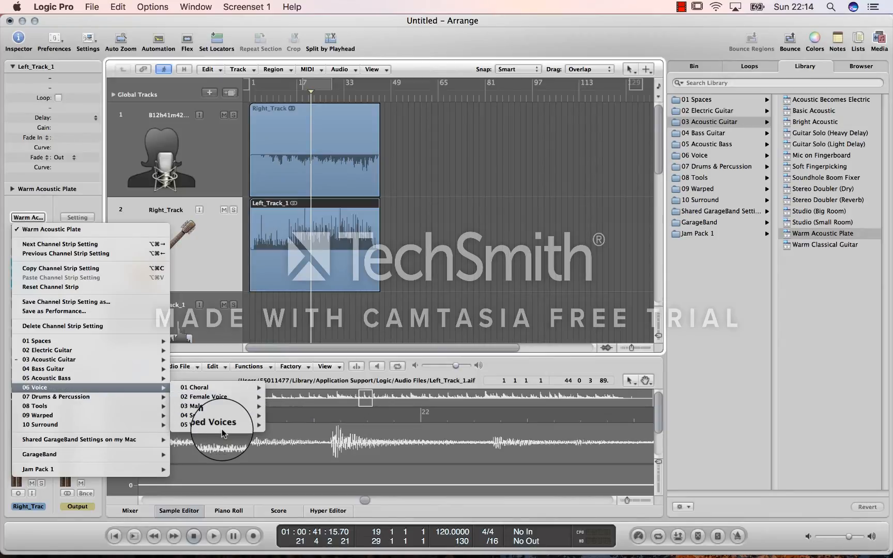
pyautogui.click(222, 318)
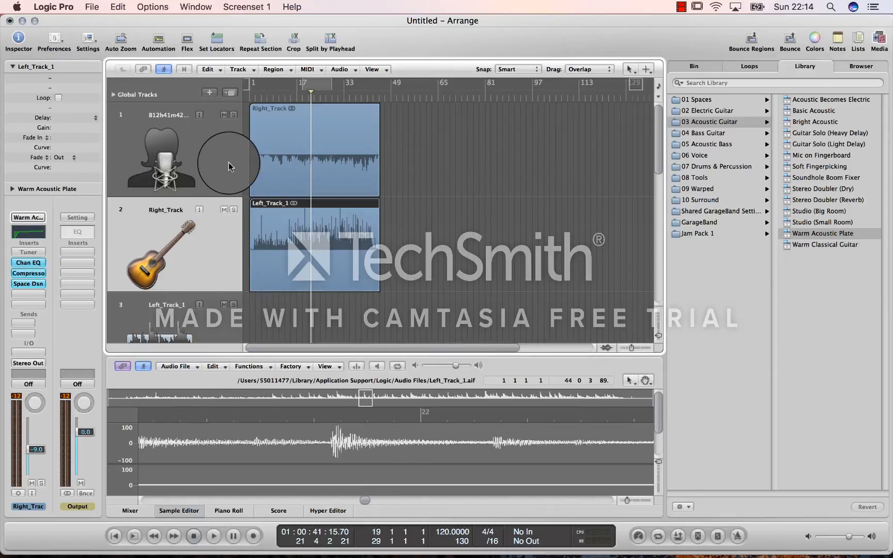
# Reposition the playhead in the early part of the song and audition the vocal and guitar tracks together
pyautogui.click(259, 91)
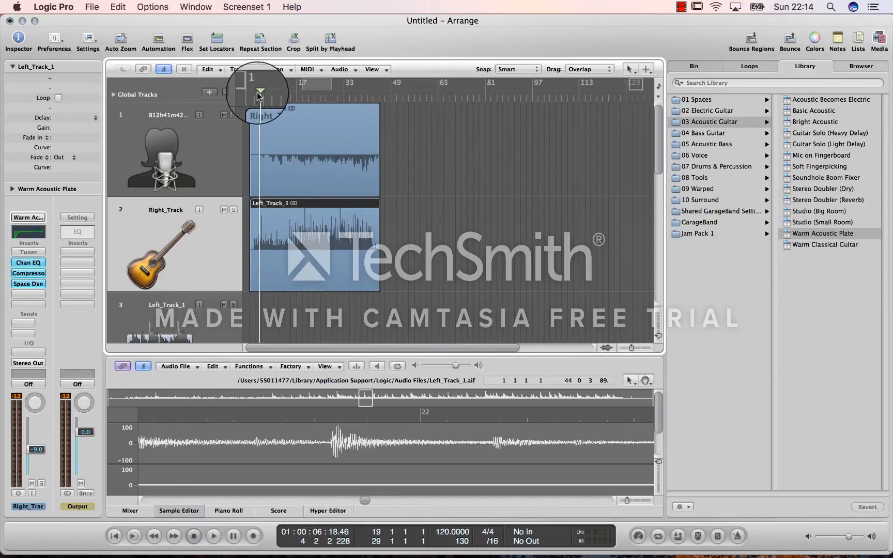
pyautogui.moveTo(255, 93); pyautogui.dragTo(253, 94)
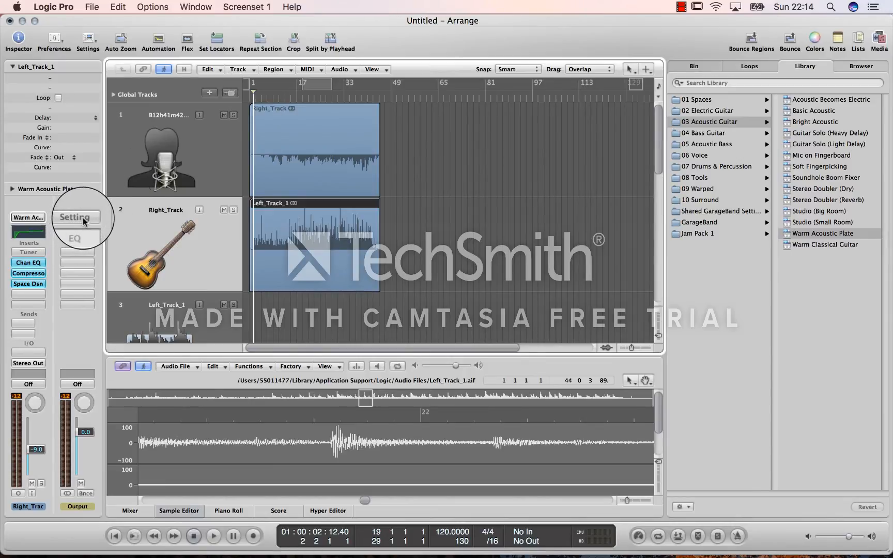
pyautogui.click(278, 96)
pyautogui.press('space')
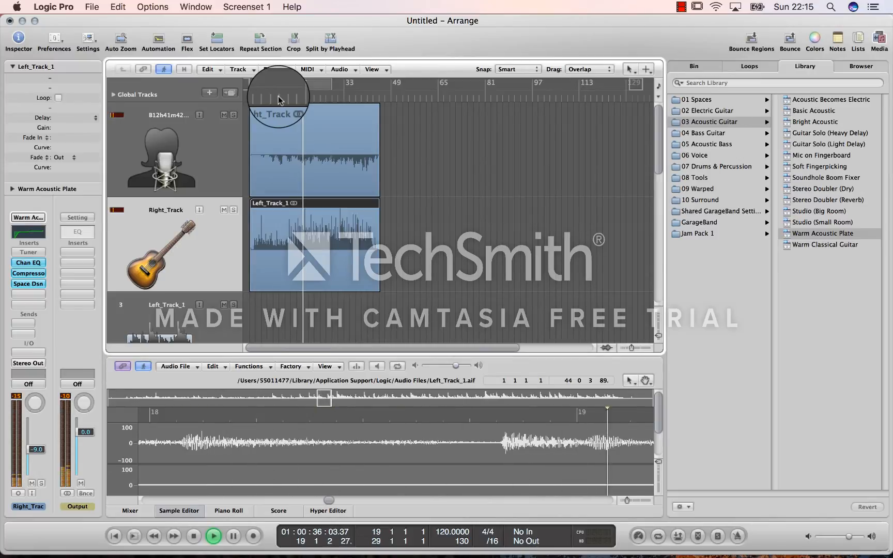
pyautogui.press('space')
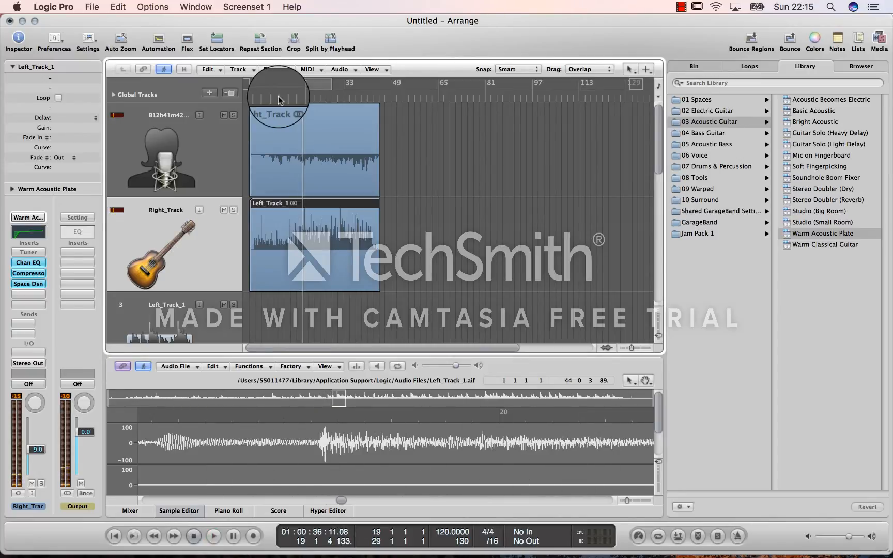
# Open the vocal track's Compressor and lower its compressor threshold to -22.0 dB while auditioning
pyautogui.click(207, 159)
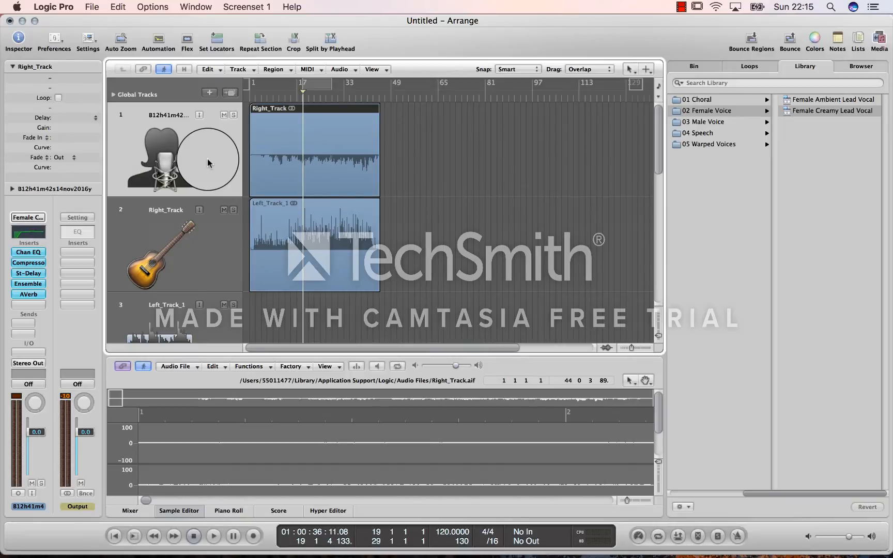
pyautogui.click(36, 265)
pyautogui.moveTo(158, 48); pyautogui.dragTo(606, 83)
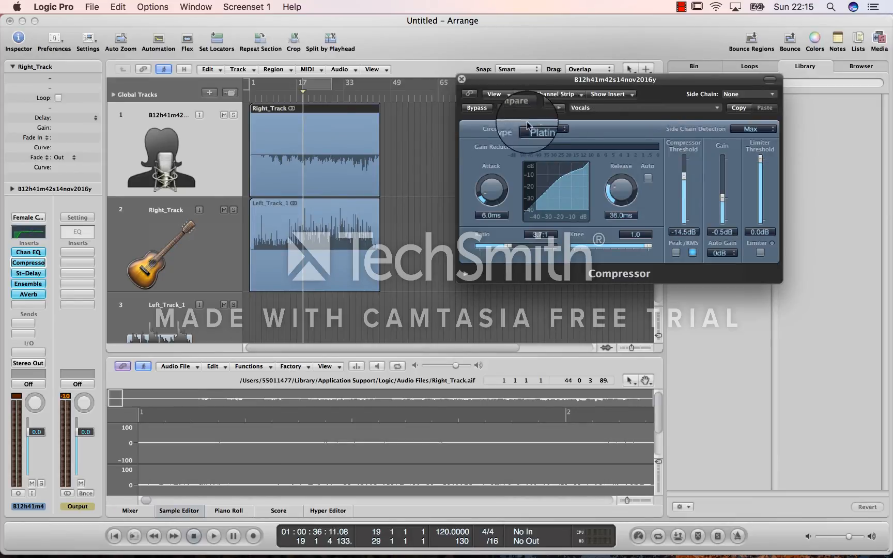
pyautogui.press('space')
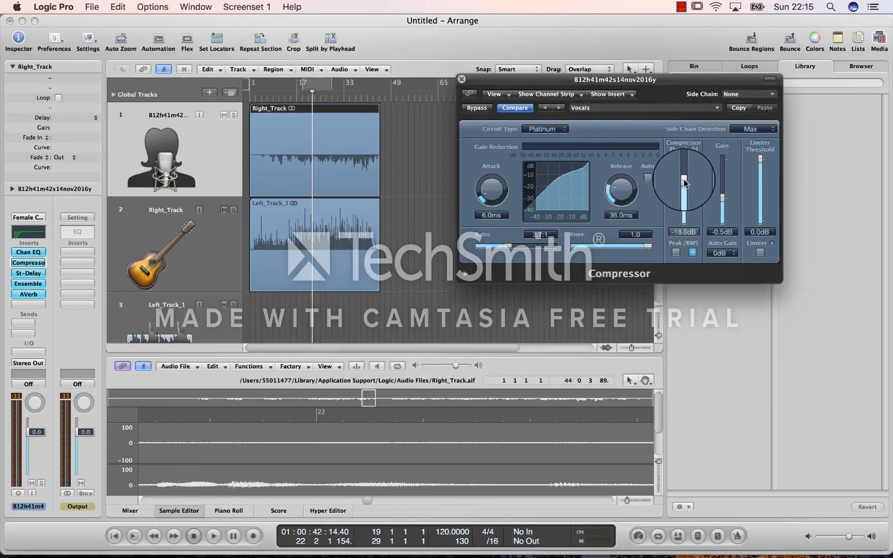
pyautogui.moveTo(684, 182)
pyautogui.mouseDown()
pyautogui.moveTo(684, 215)
pyautogui.moveTo(685, 188)
pyautogui.mouseUp()
pyautogui.press('space')
pyautogui.press('space')
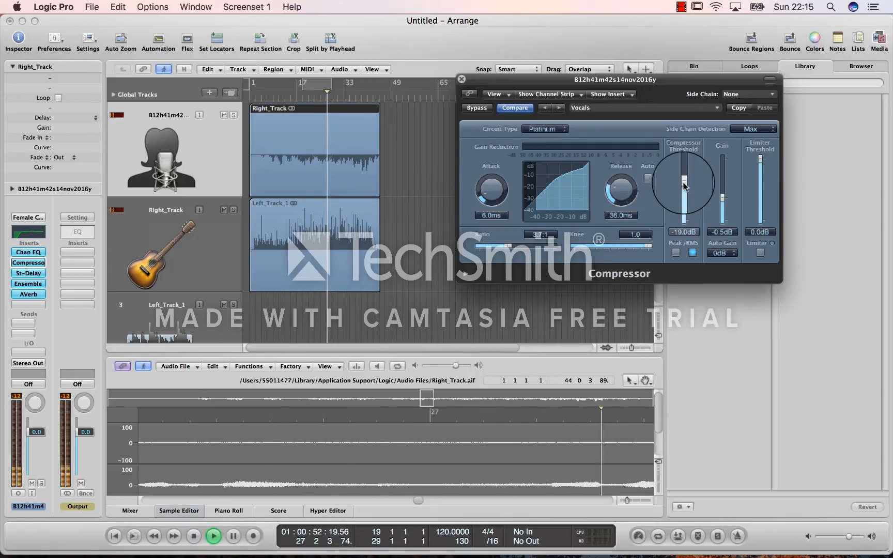
pyautogui.press('space')
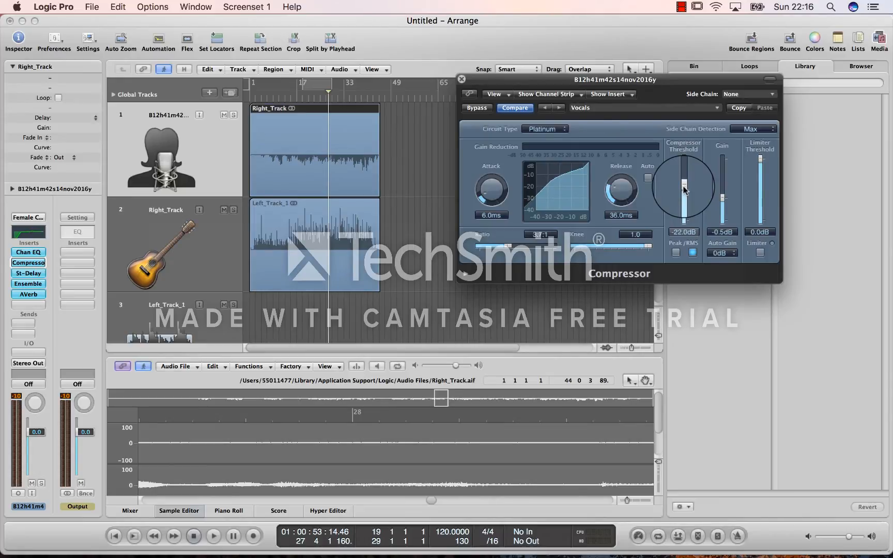
# Fine-tune the vocal compressor threshold to -23.0 dB while auditioning, and close the plug-in
pyautogui.press('space')
pyautogui.moveTo(685, 189); pyautogui.dragTo(685, 191)
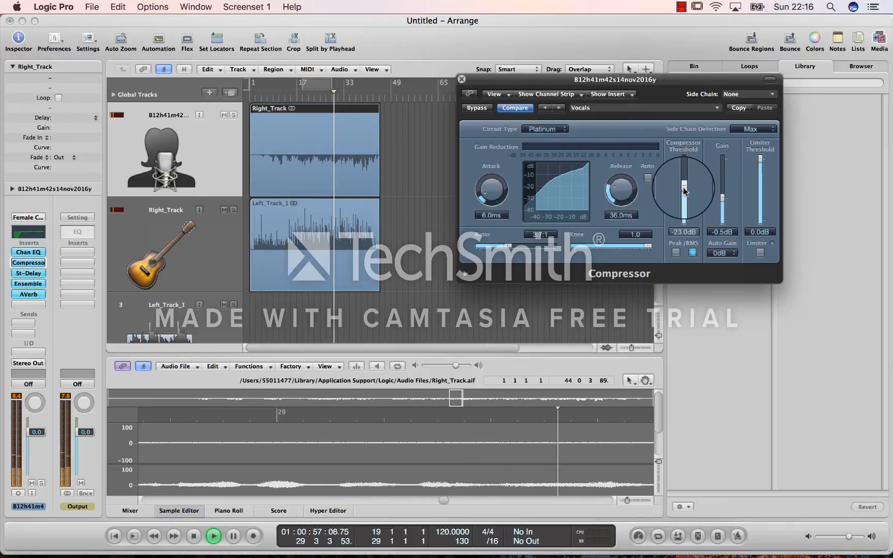
pyautogui.press('space')
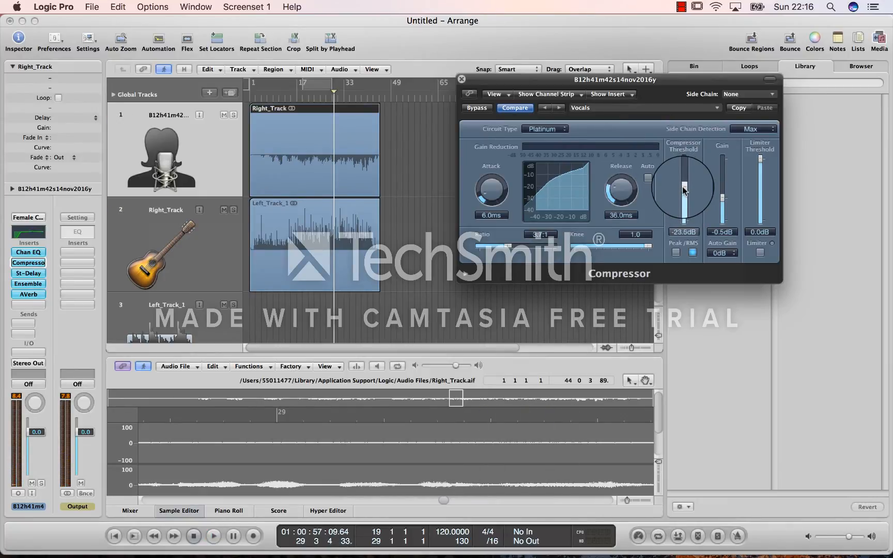
pyautogui.press('space')
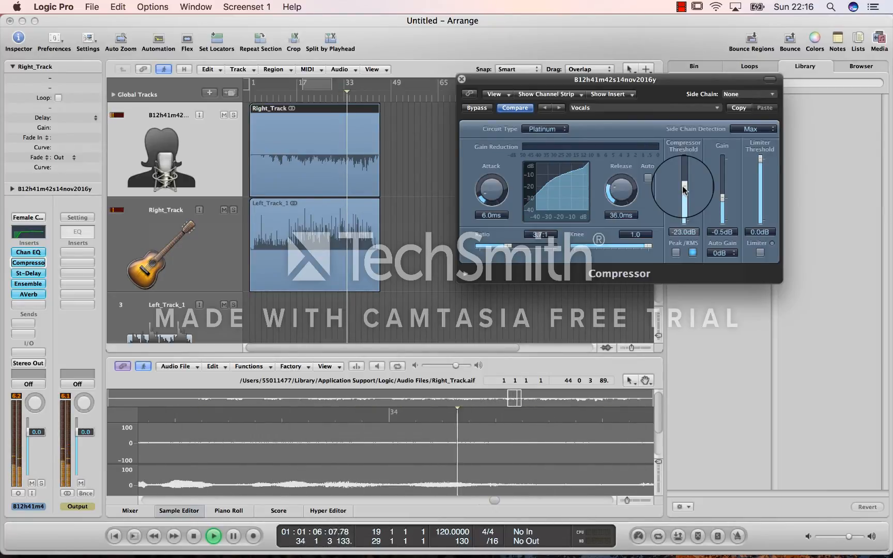
pyautogui.press('space')
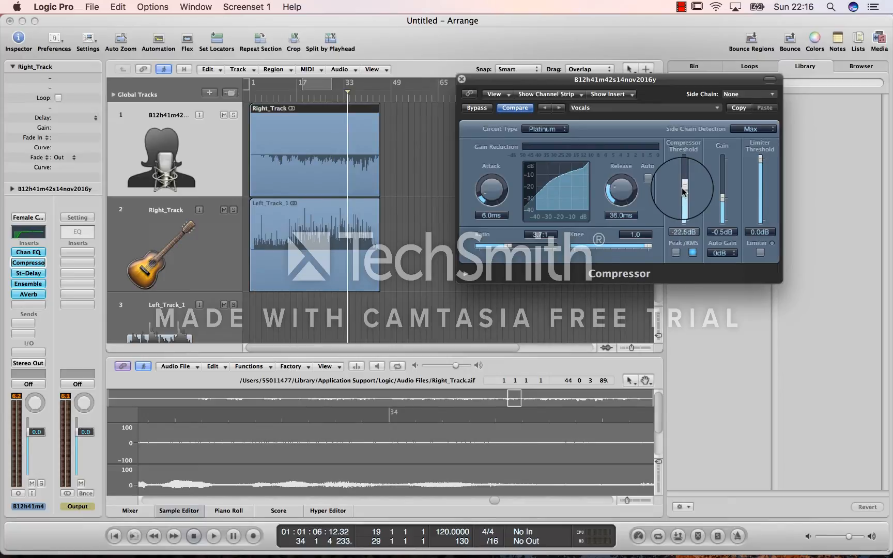
pyautogui.press('space')
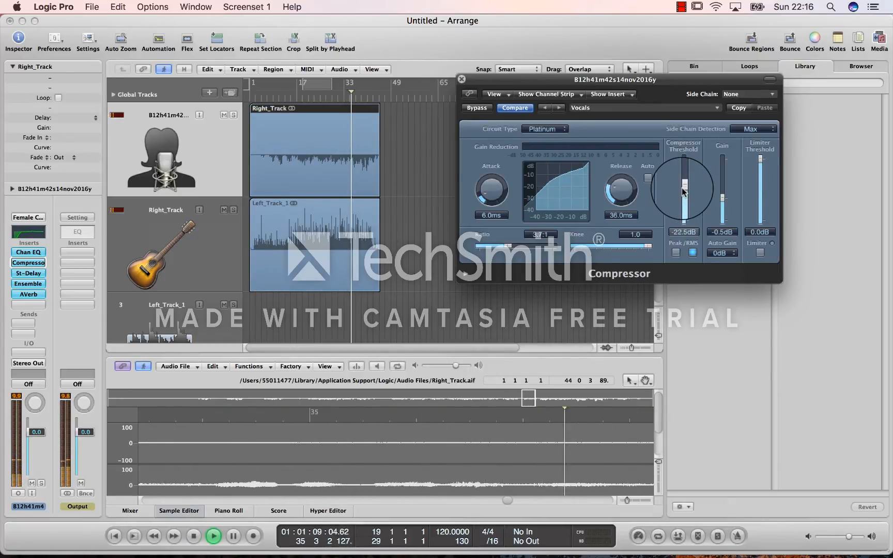
pyautogui.press('space')
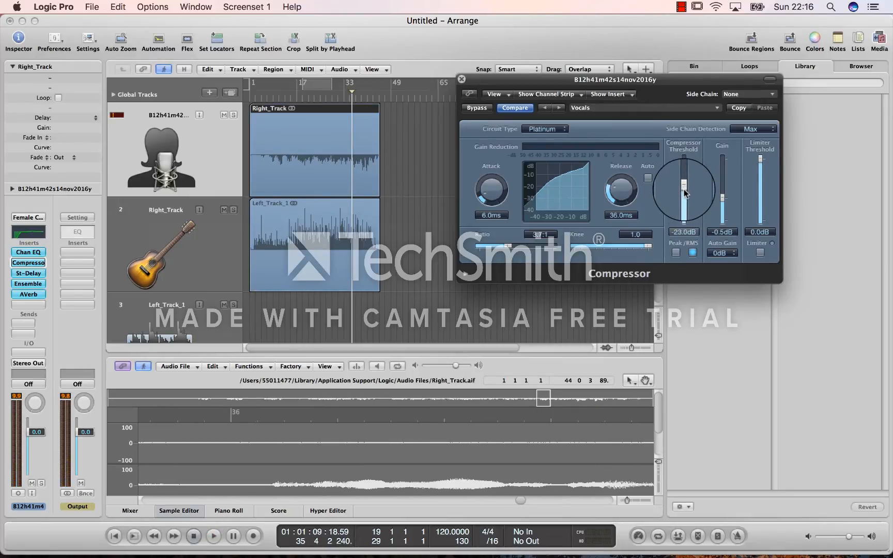
pyautogui.click(462, 79)
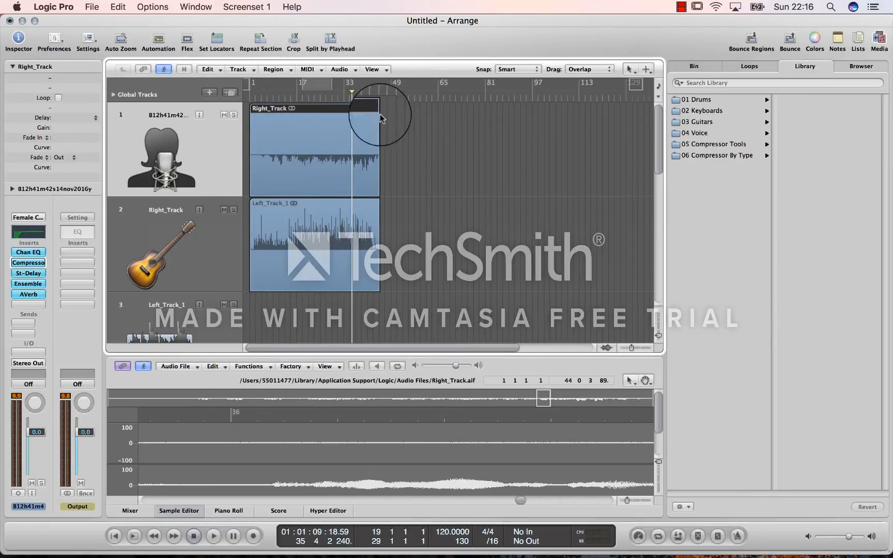
# Return the playhead to the start of the song and audition the complete mix
pyautogui.click(194, 536)
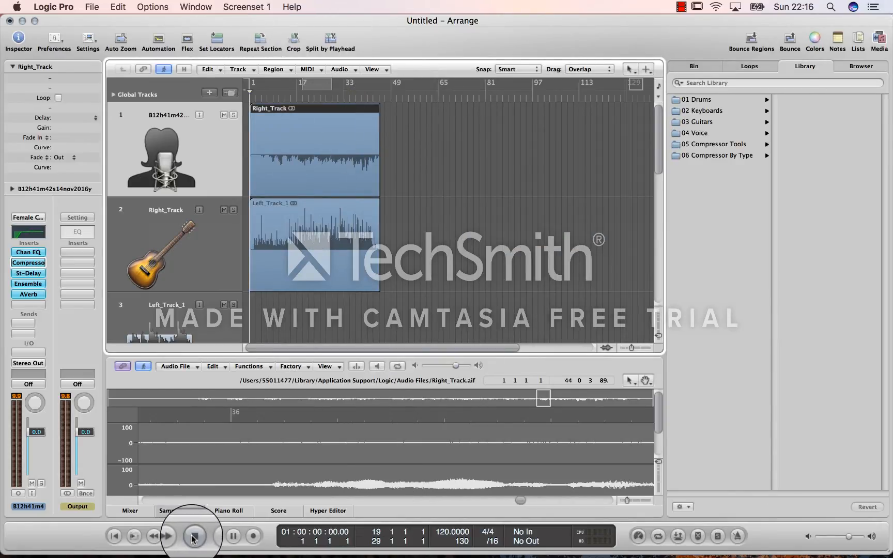
pyautogui.press('space')
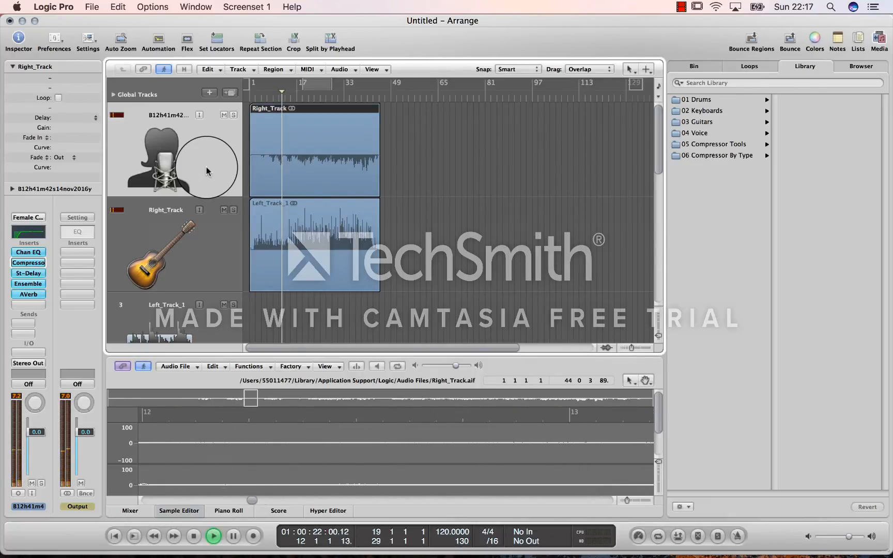
pyautogui.press('space')
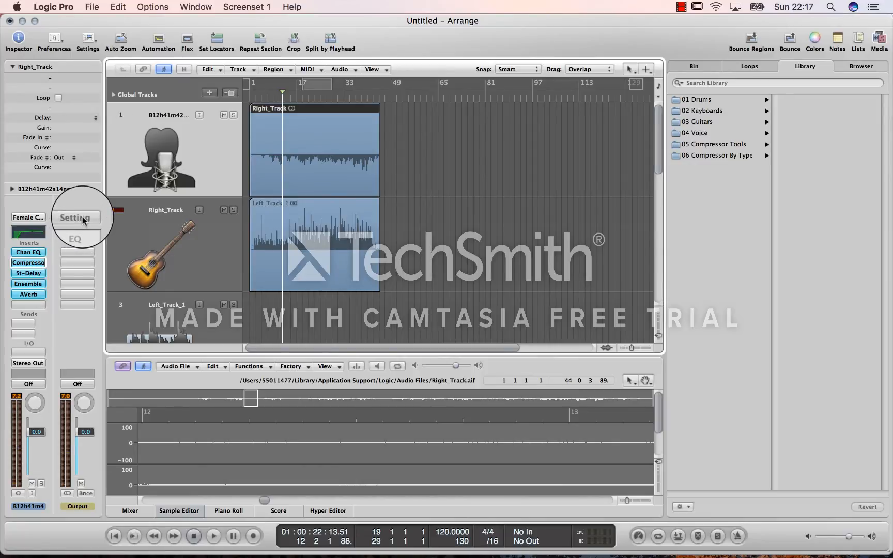
pyautogui.click(83, 219)
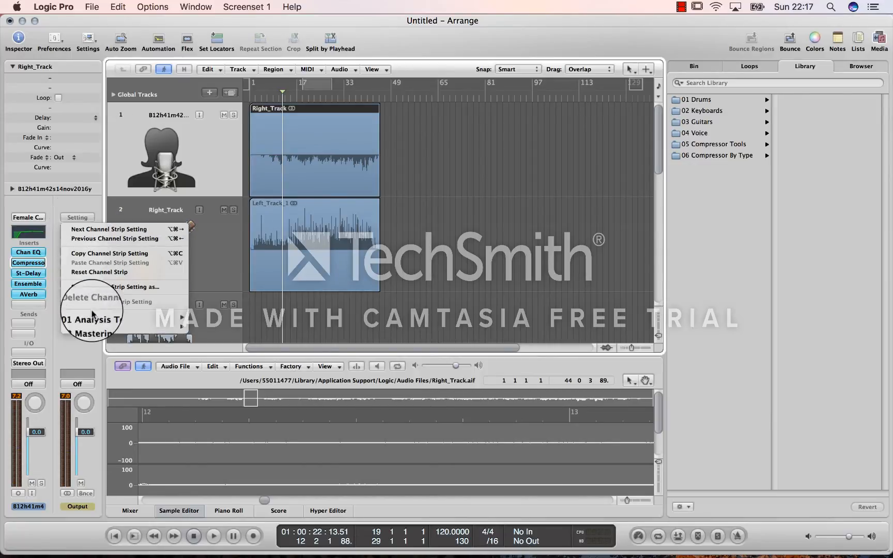
pyautogui.moveTo(95, 329)
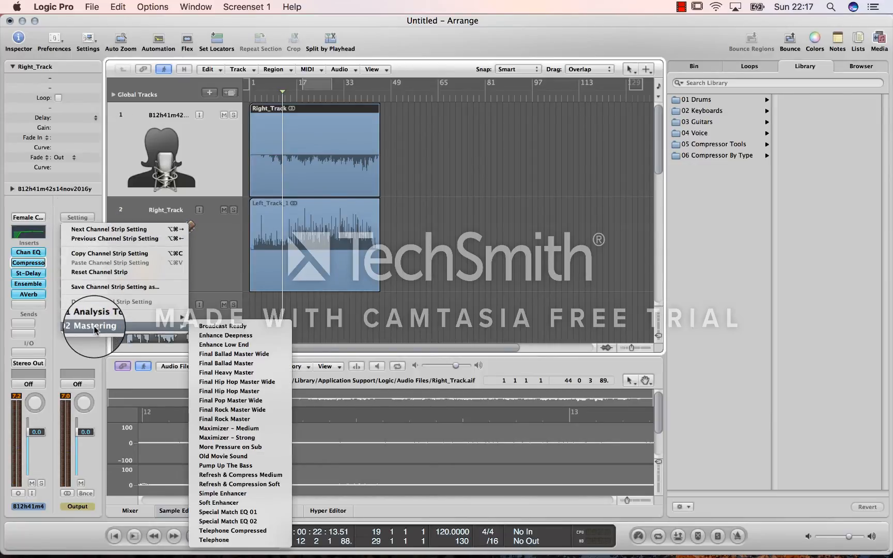
pyautogui.click(95, 204)
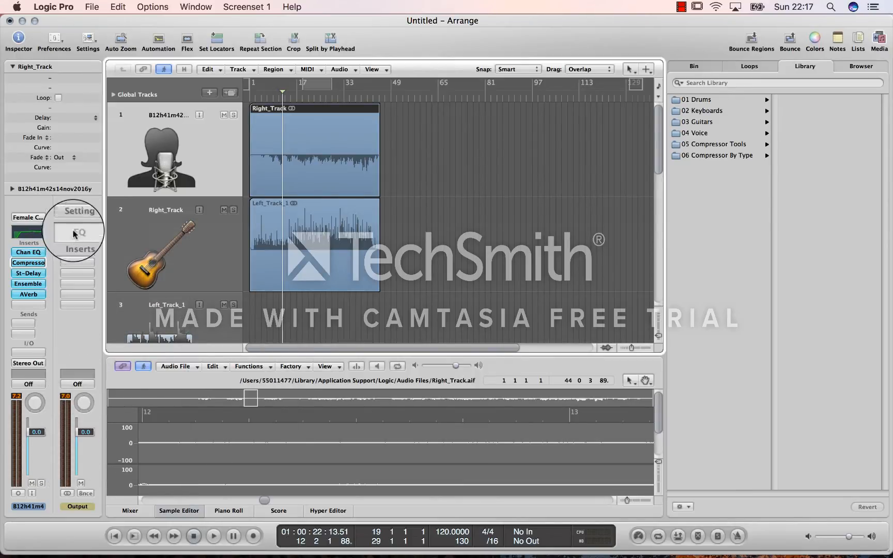
# Open the Mixer in its own window, move it clear of the track list, and select the vocal and guitar channel strips in turn
pyautogui.click(196, 8)
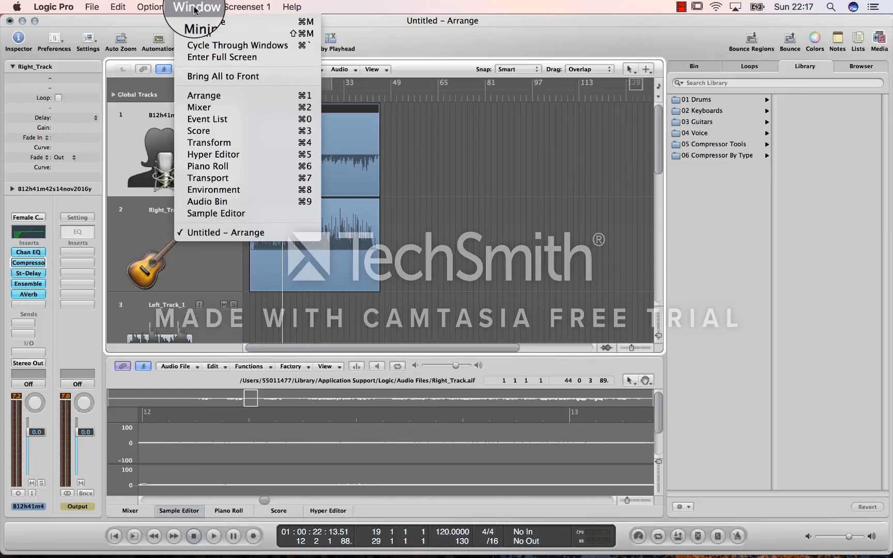
pyautogui.click(227, 107)
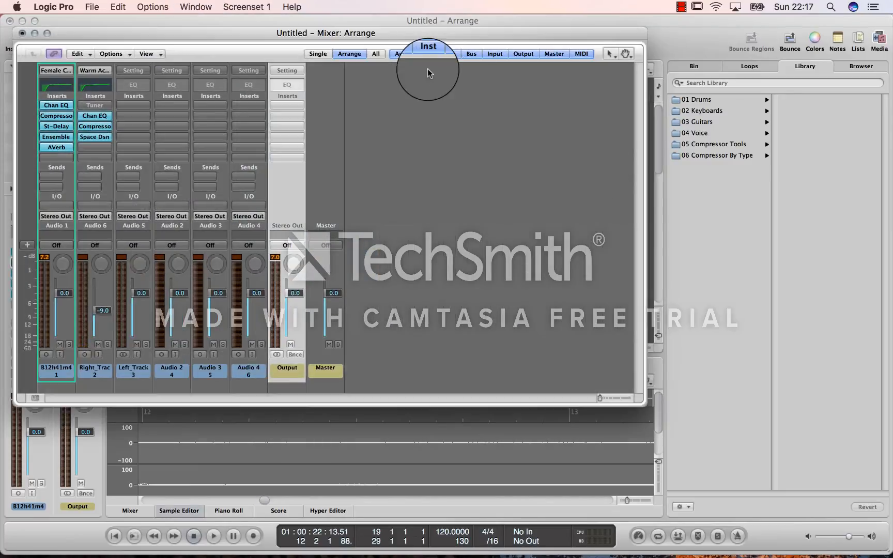
pyautogui.moveTo(376, 38); pyautogui.dragTo(754, 29)
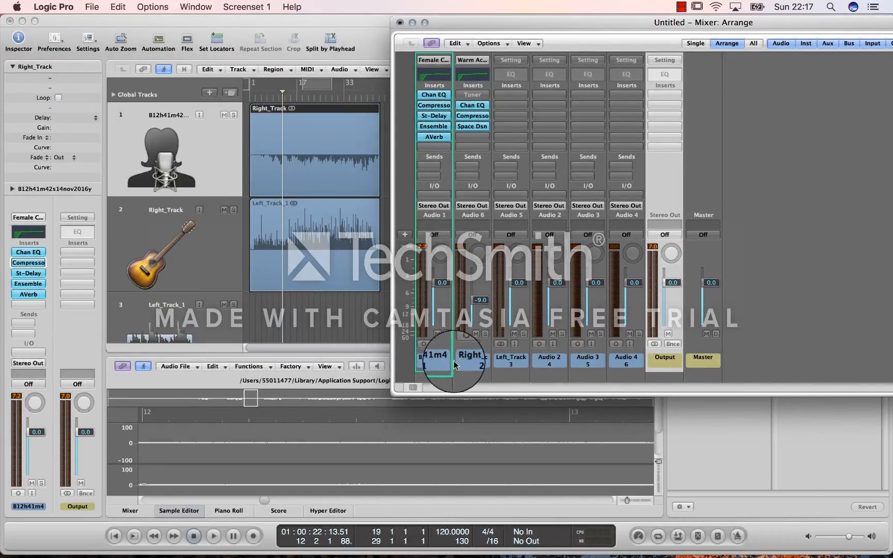
pyautogui.click(439, 365)
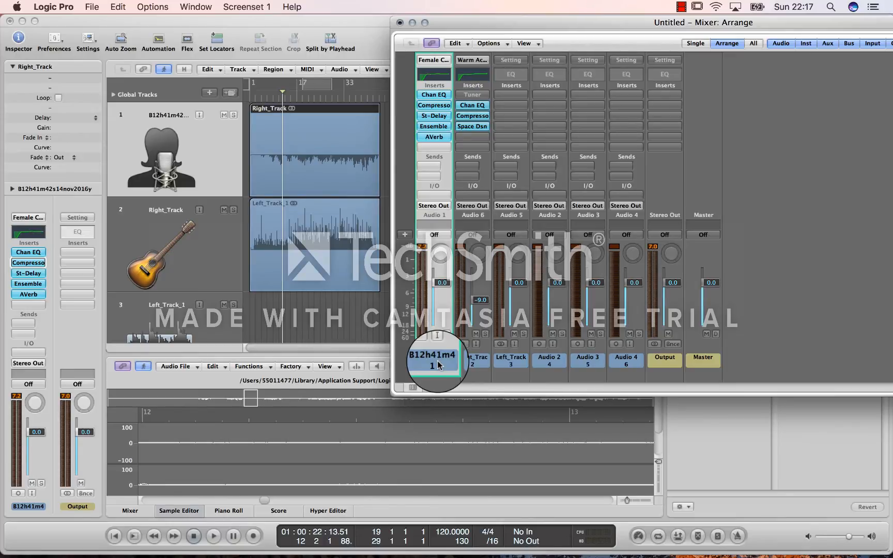
pyautogui.click(468, 362)
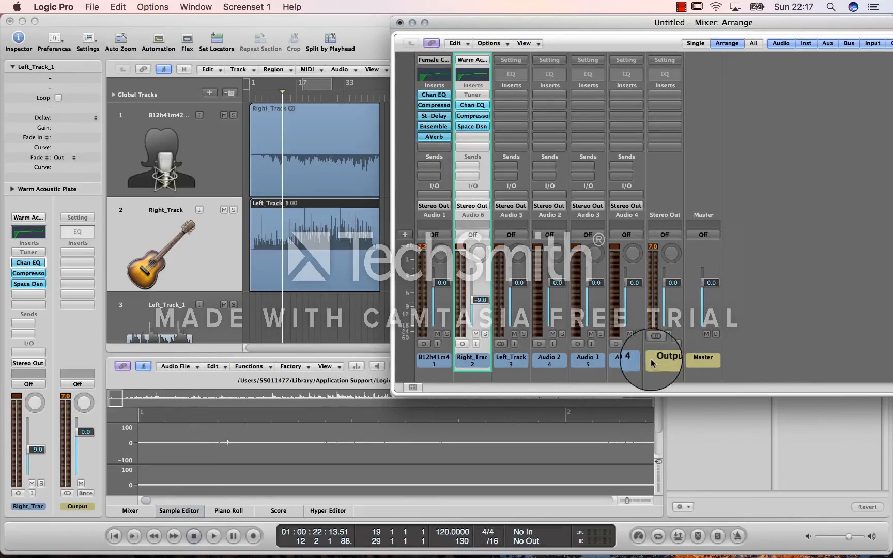
# Bring the Mixer back to the front, audition the mix against the Output channel's level meter, and close the Mixer
pyautogui.click(82, 510)
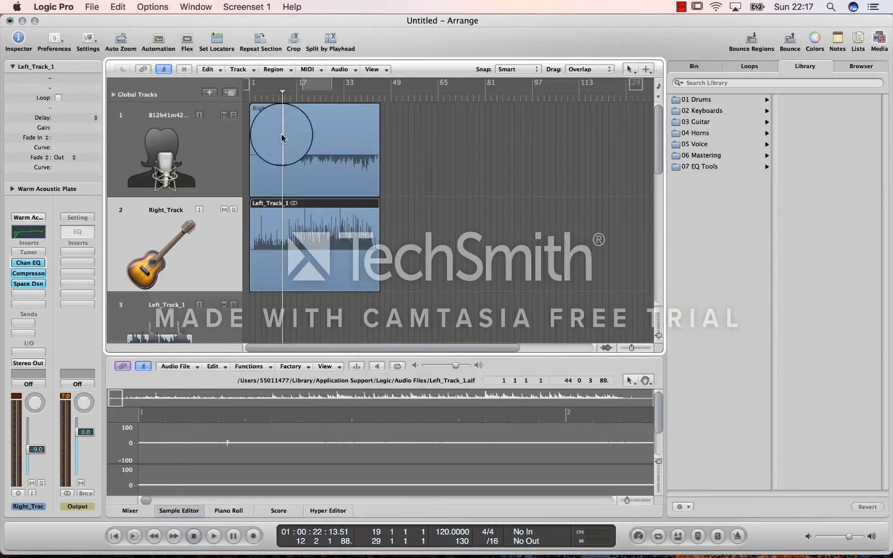
pyautogui.click(195, 6)
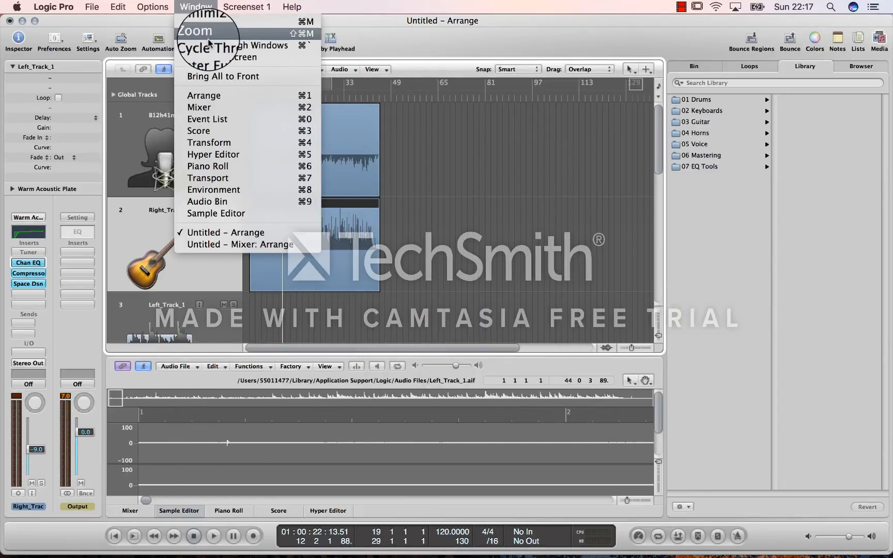
pyautogui.click(230, 108)
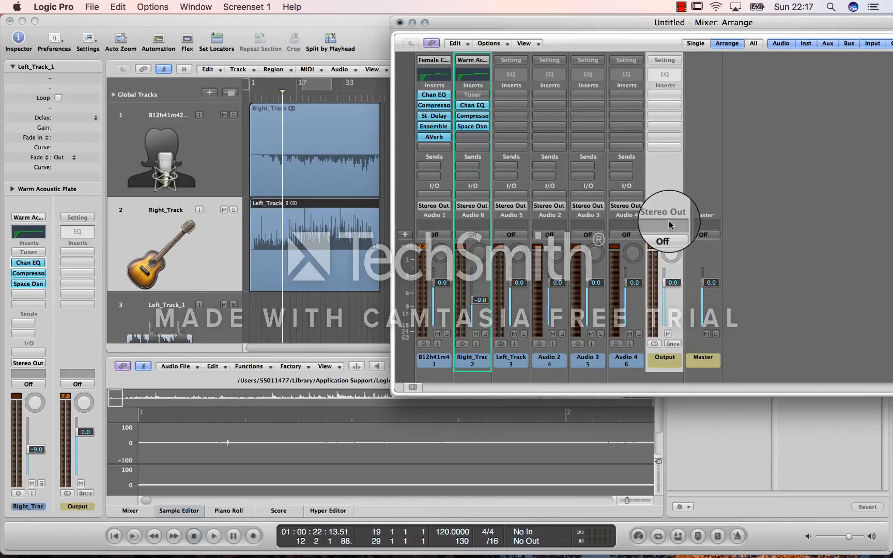
pyautogui.press('space')
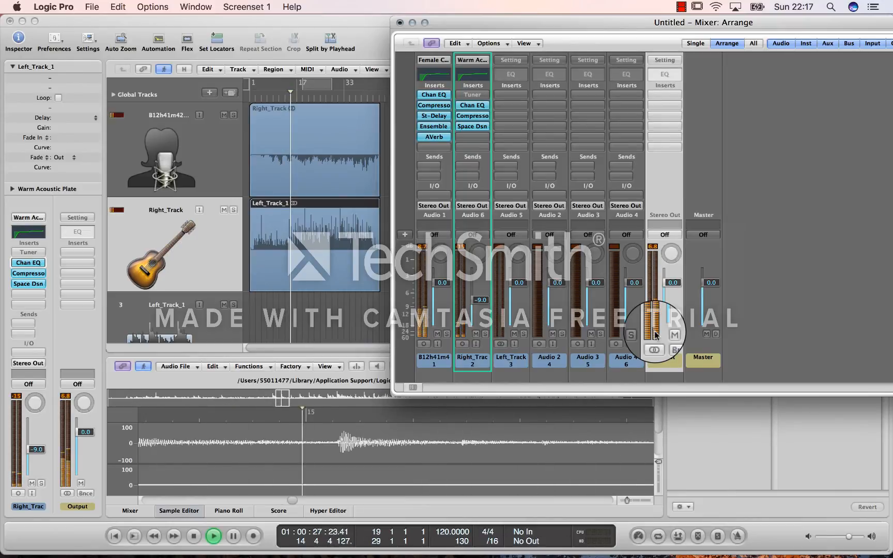
pyautogui.press('space')
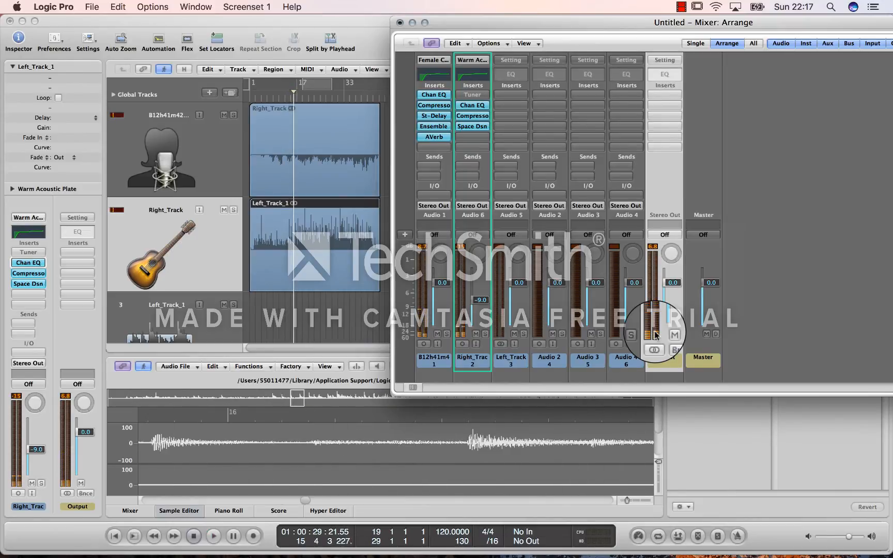
pyautogui.click(665, 60)
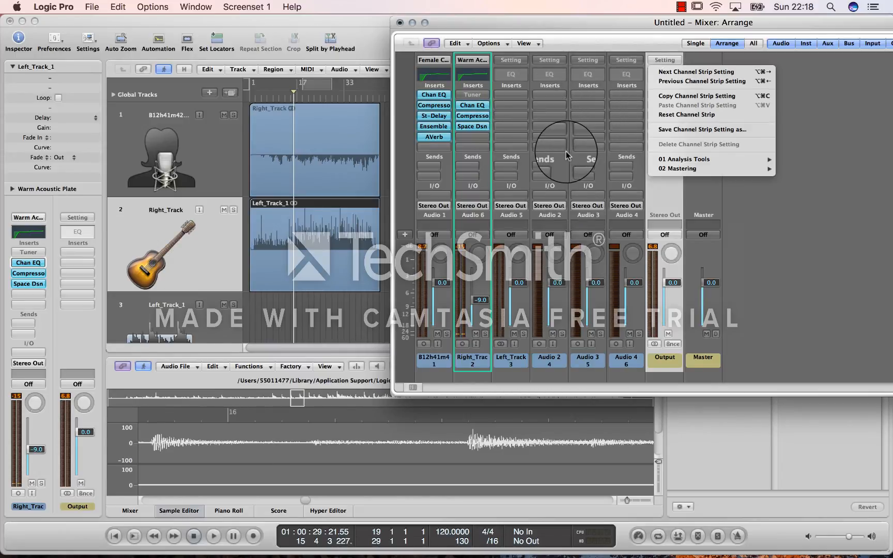
pyautogui.click(400, 23)
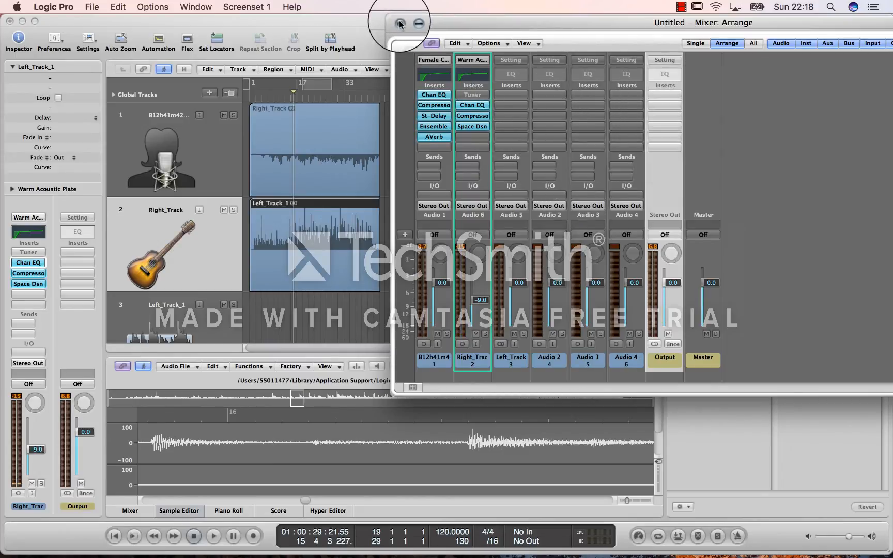
pyautogui.click(400, 24)
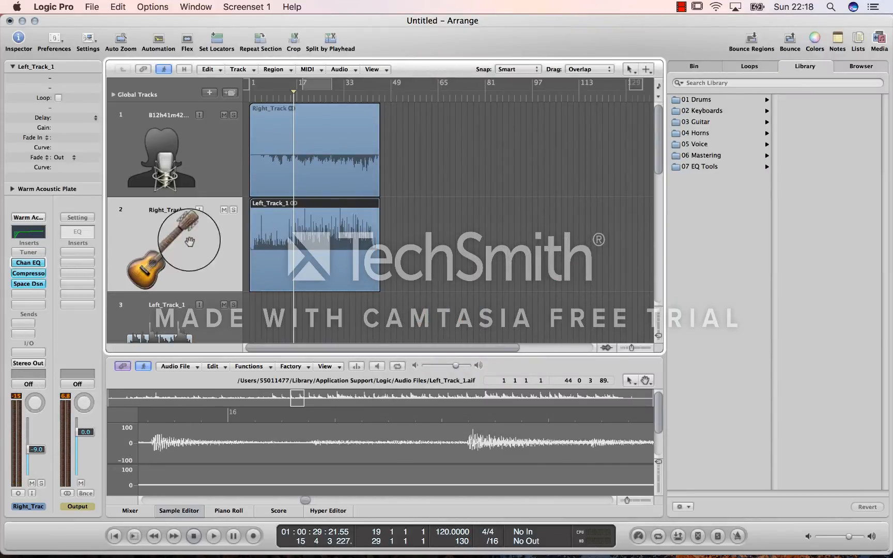
# Apply the Final Pop Master Wide mastering preset to the Output channel and audition the mix
pyautogui.click(85, 219)
pyautogui.moveTo(90, 326)
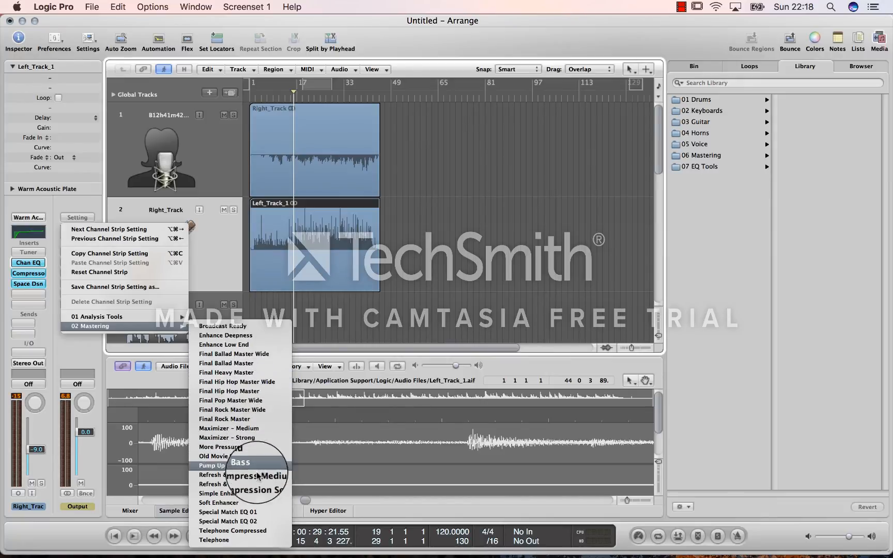
pyautogui.click(253, 402)
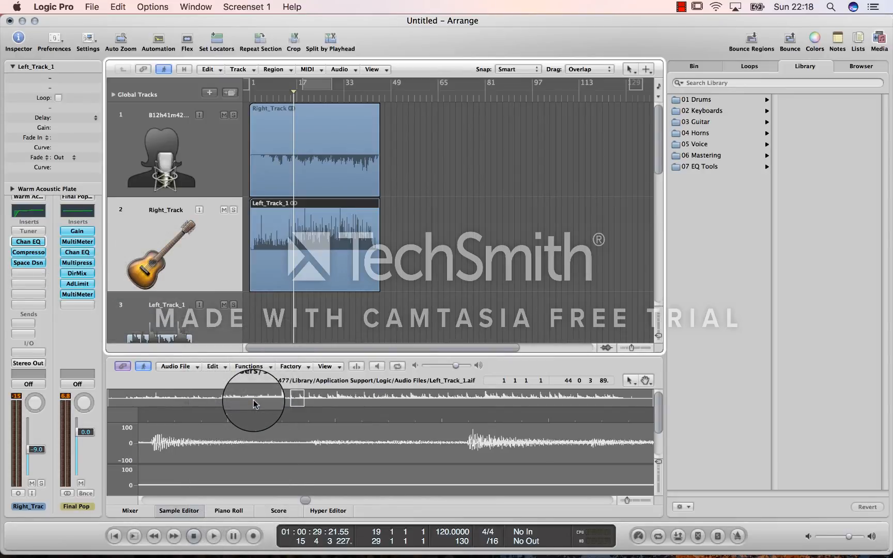
pyautogui.press('space')
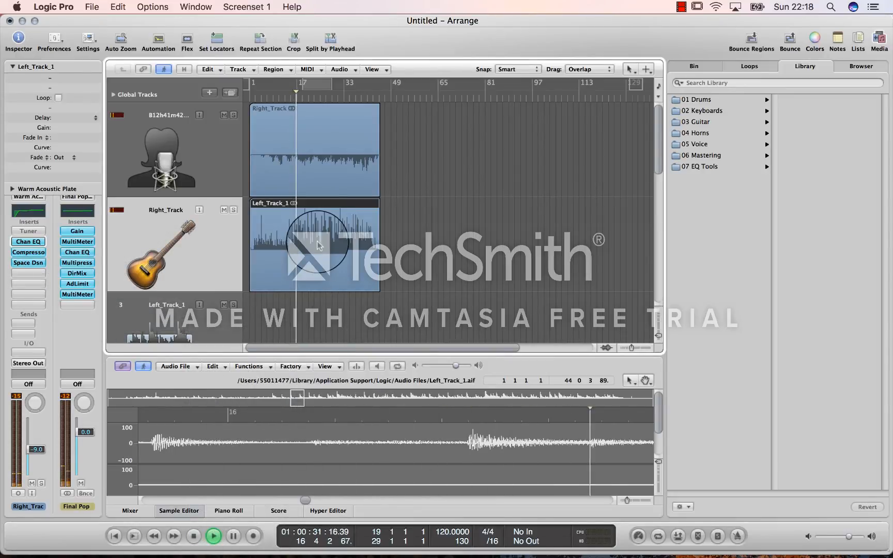
pyautogui.click(309, 93)
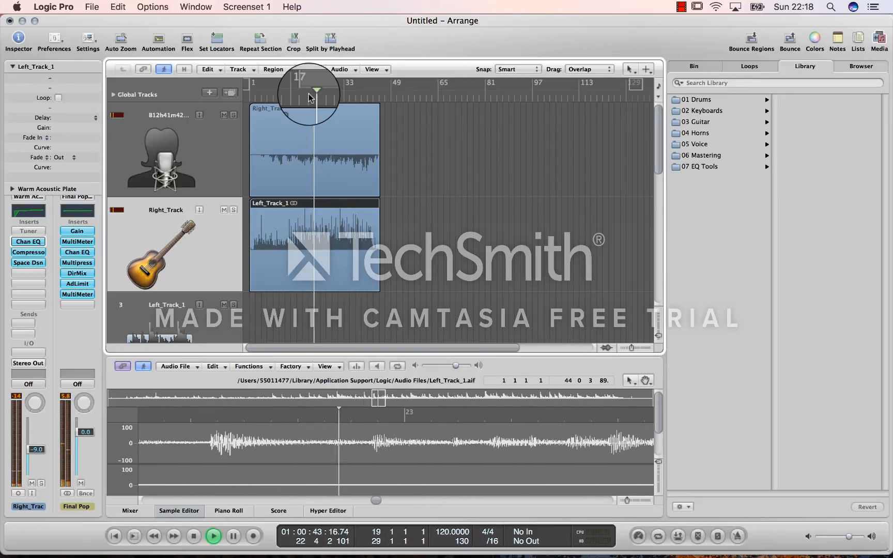
pyautogui.press('space')
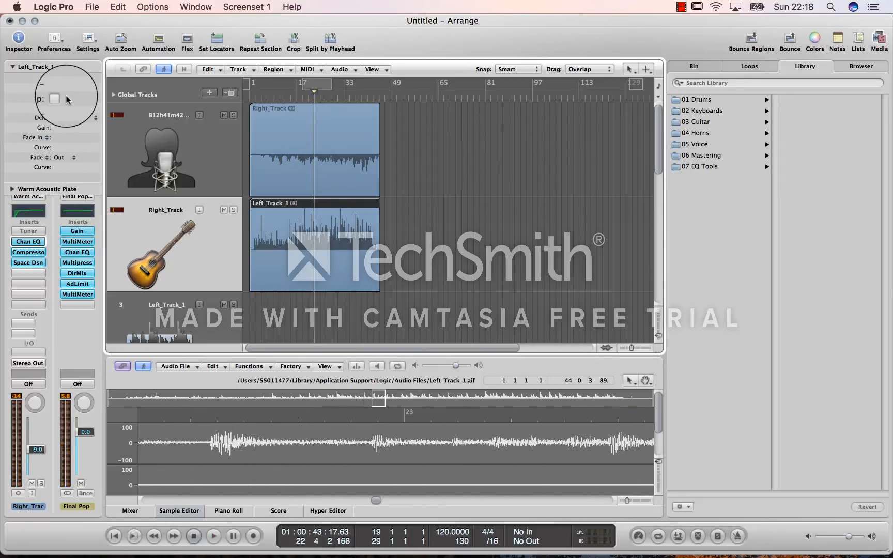
# Collapse the region parameters above the channel strips and view the mastering presets for the Output channel
pyautogui.click(12, 66)
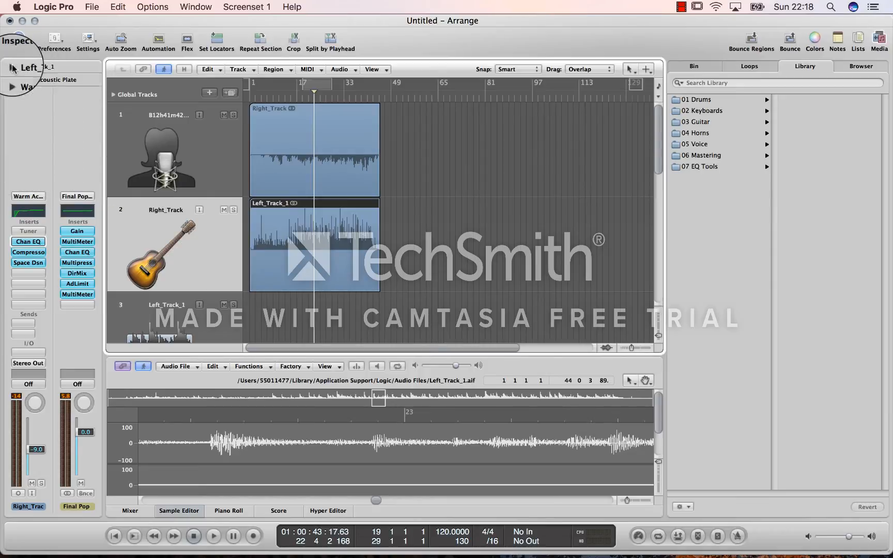
pyautogui.click(77, 199)
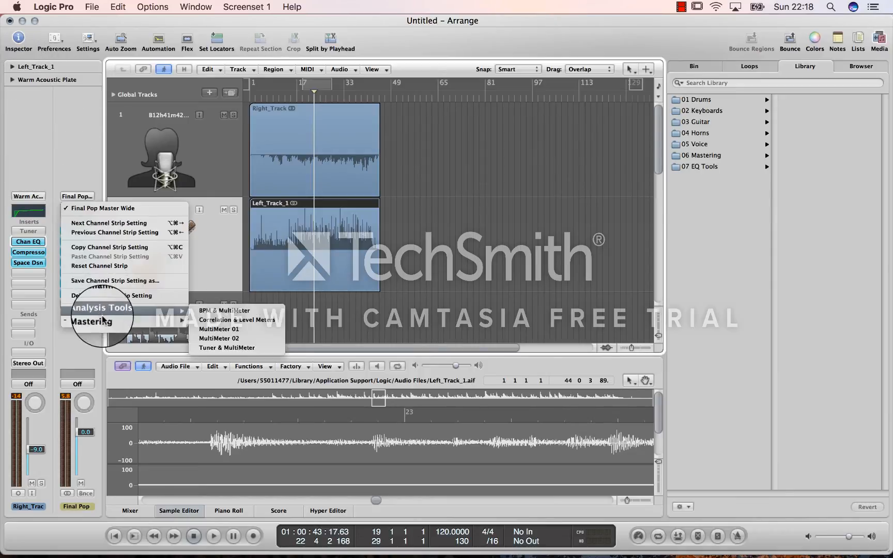
pyautogui.moveTo(103, 320)
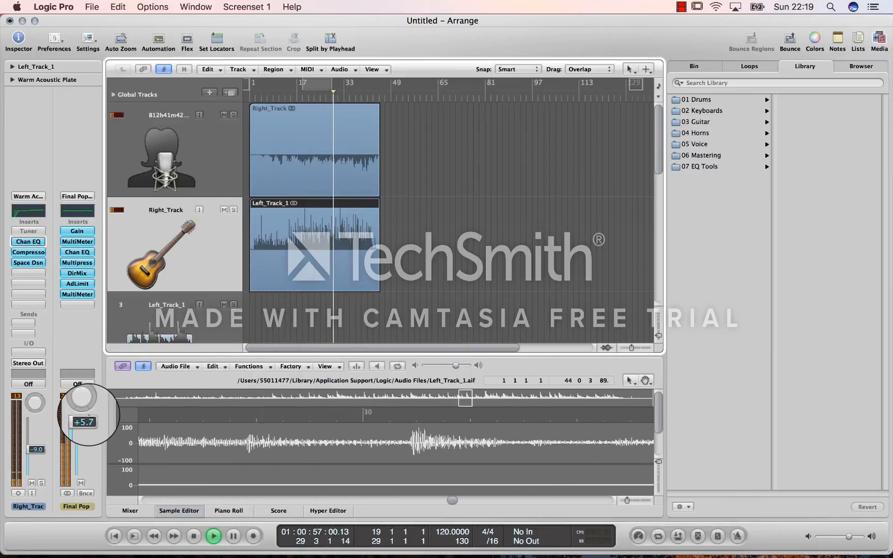
# Raise the Output channel's level to +5.0 dB and replay the mix from about bar 20
pyautogui.moveTo(87, 414); pyautogui.dragTo(89, 423)
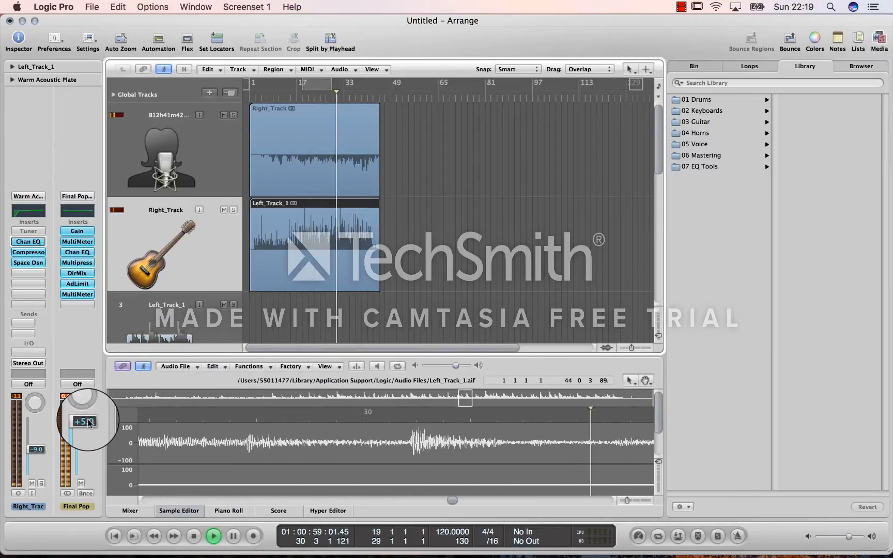
pyautogui.press('space')
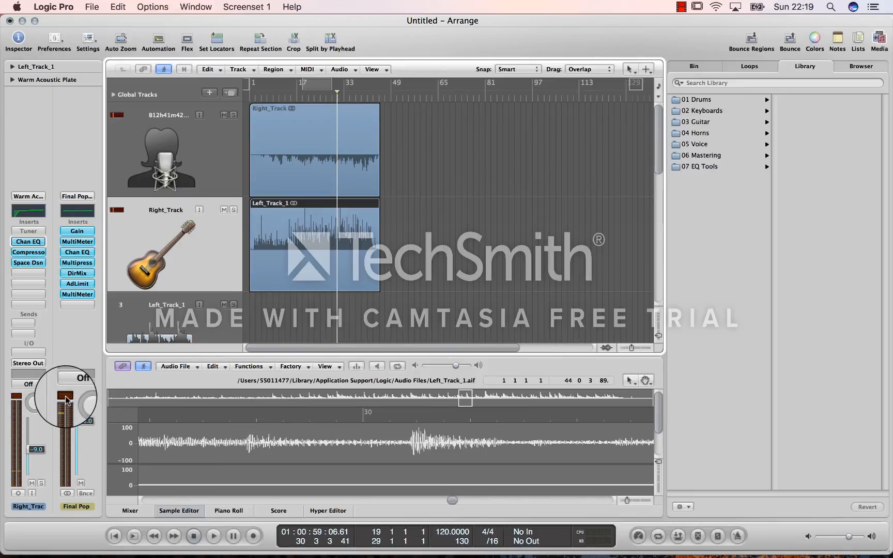
pyautogui.click(309, 90)
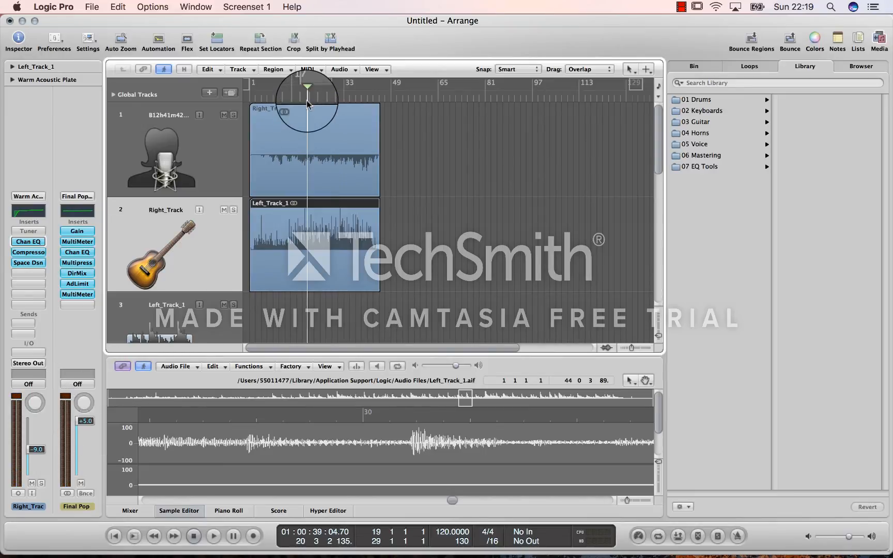
pyautogui.press('space')
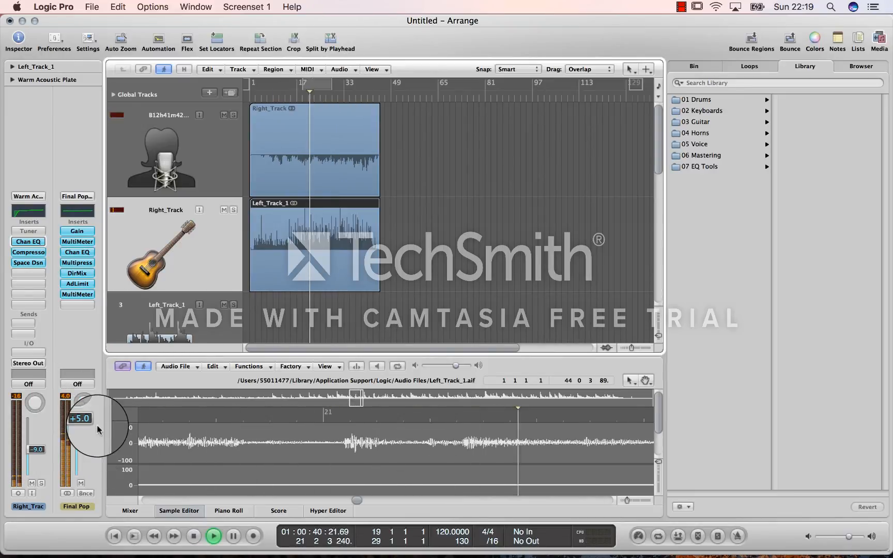
pyautogui.press('space')
# Lower the Output channel's level to +3.6 dB while auditioning the mix
pyautogui.moveTo(91, 425)
pyautogui.mouseDown()
pyautogui.moveTo(91, 432)
pyautogui.moveTo(84, 419)
pyautogui.moveTo(86, 431)
pyautogui.mouseUp()
pyautogui.press('space')
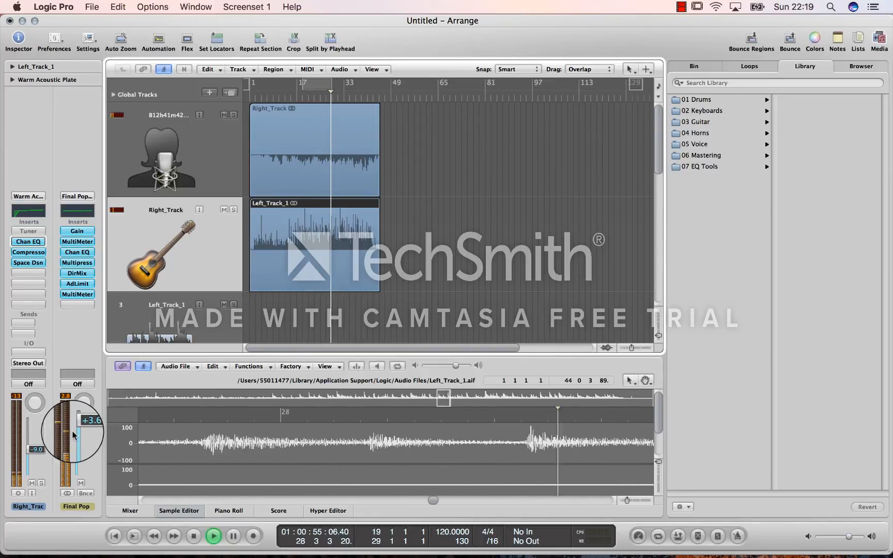
pyautogui.press('space')
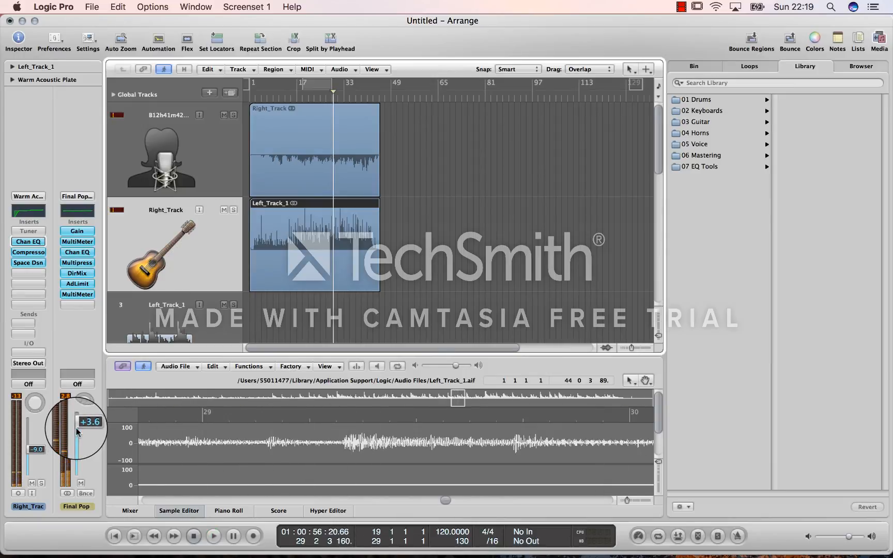
# Open the upper MultiMeter on the Output channel, move its window clear of the channel strips, and play the mix from about bar 6
pyautogui.click(265, 93)
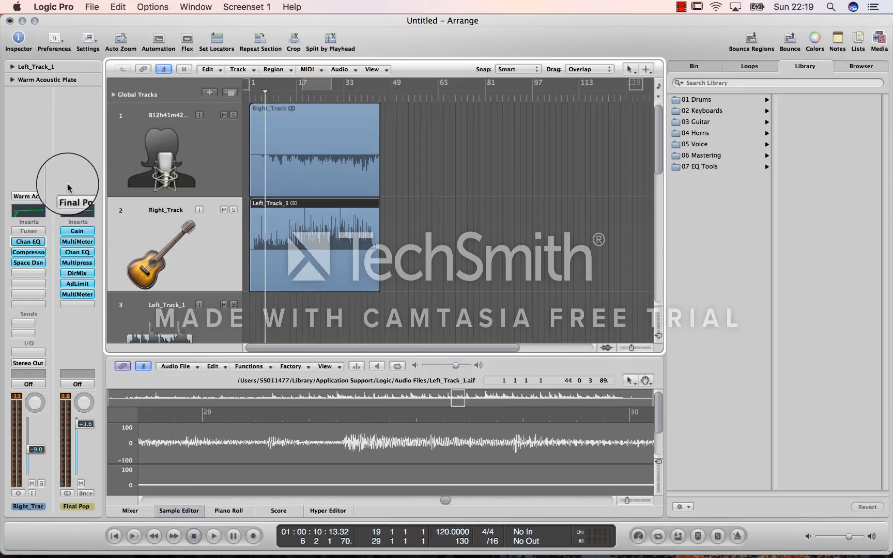
pyautogui.click(79, 197)
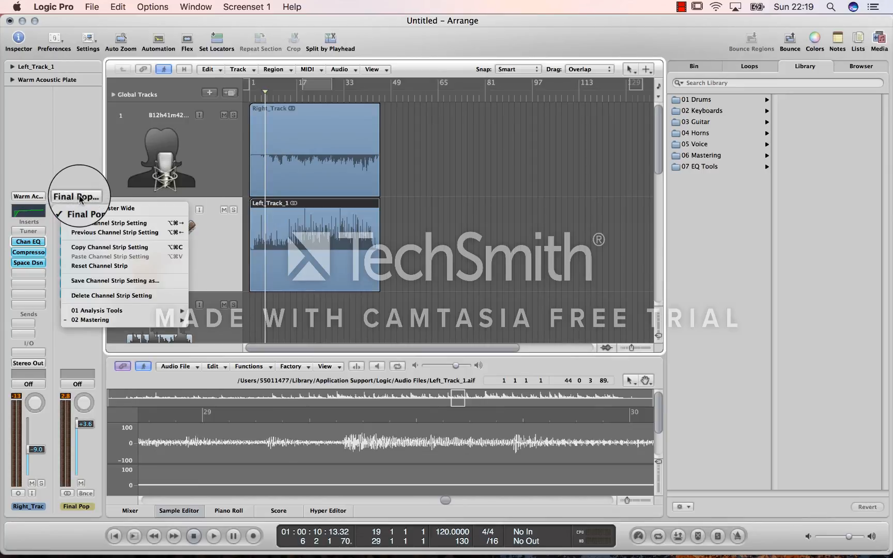
pyautogui.click(79, 196)
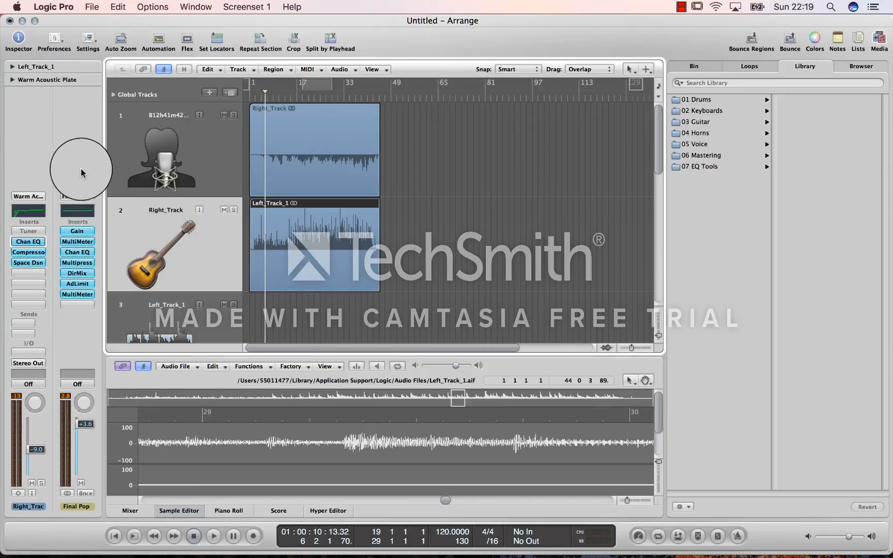
pyautogui.click(84, 244)
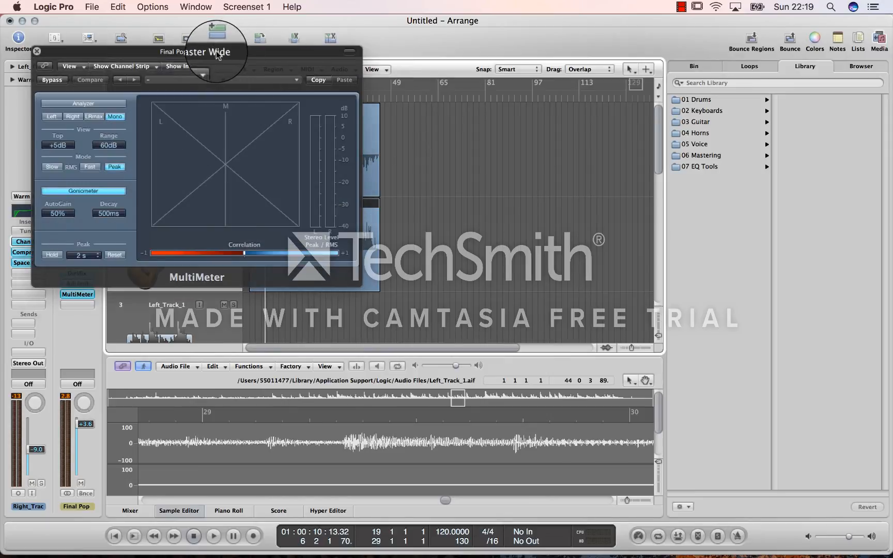
pyautogui.moveTo(213, 36); pyautogui.dragTo(610, 101)
pyautogui.press('space')
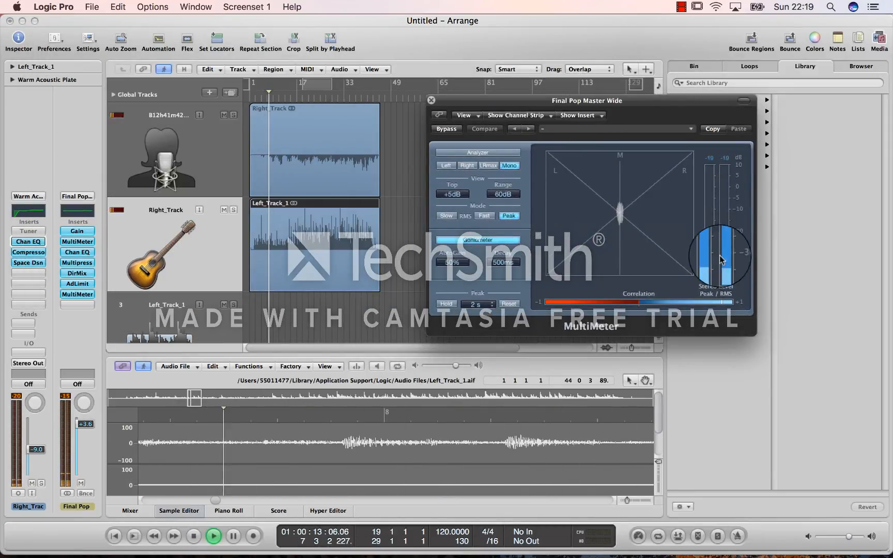
# Examine the mix's stereo image, left and right levels and phase correlation in the MultiMeter's Goniometer view, pausing and resuming playback
pyautogui.press('space')
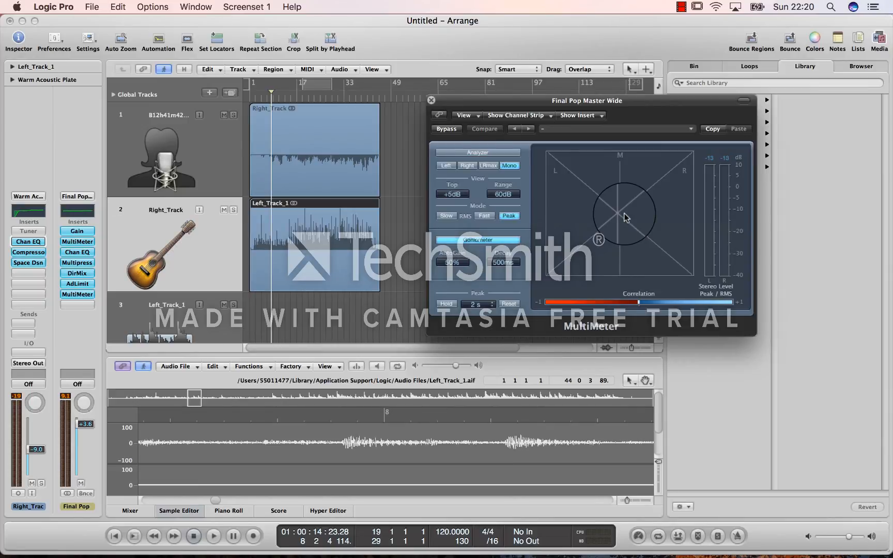
pyautogui.press('space')
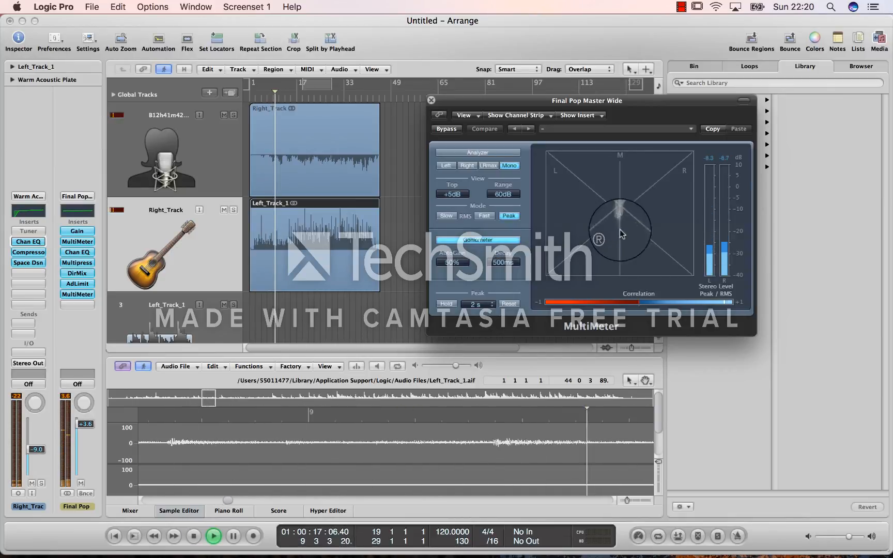
pyautogui.press('space')
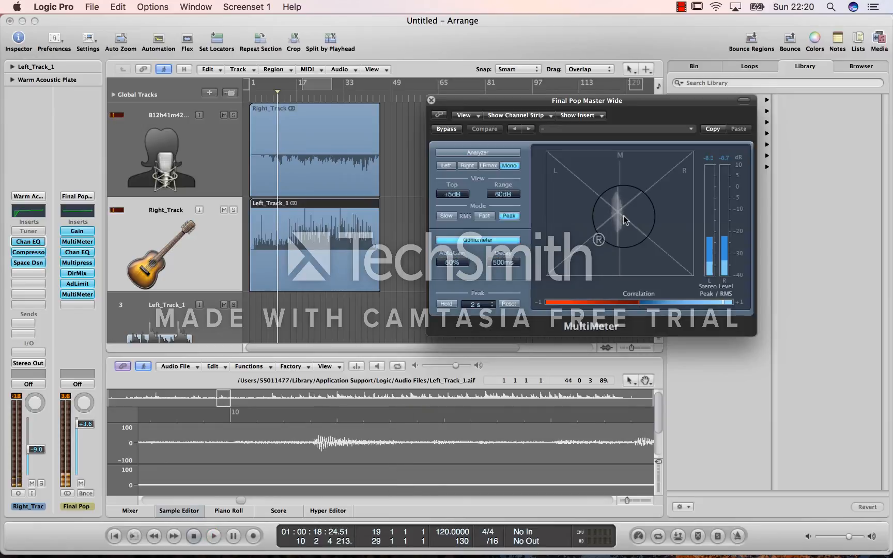
pyautogui.press('space')
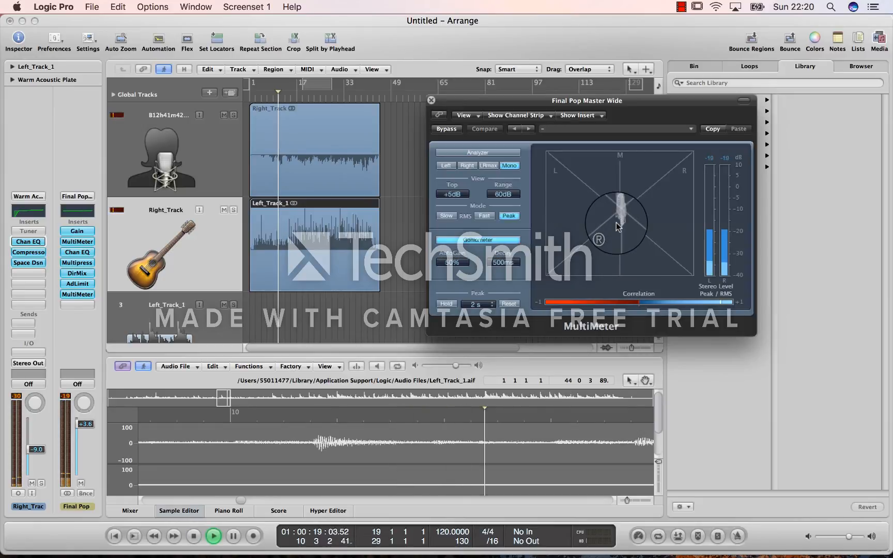
pyautogui.press('space')
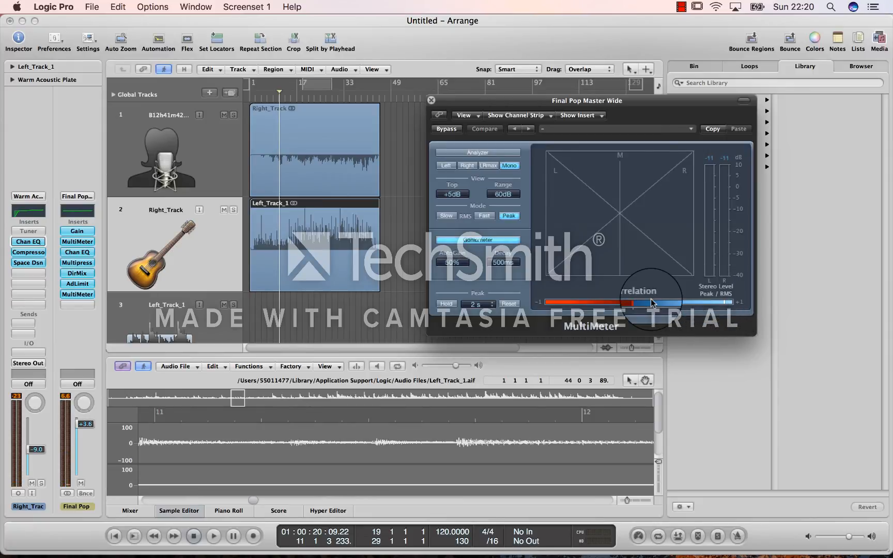
pyautogui.press('space')
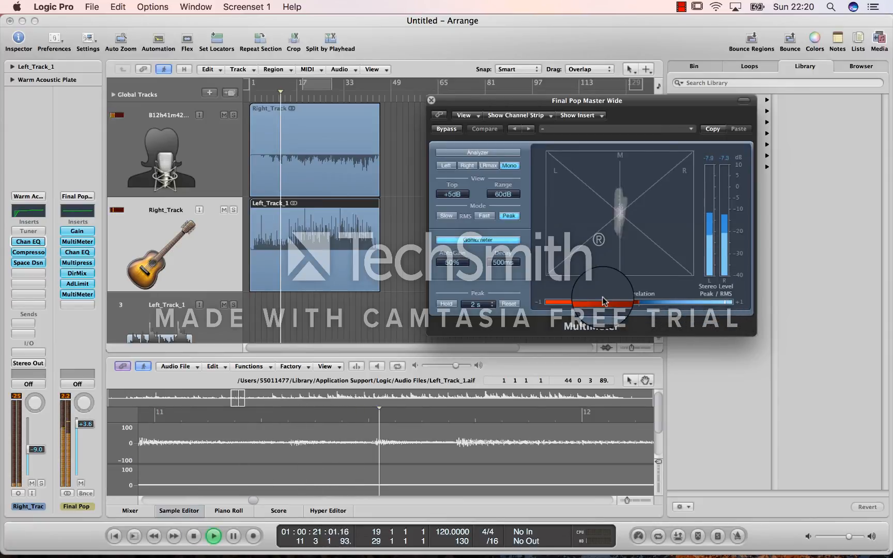
pyautogui.press('space')
pyautogui.click(500, 242)
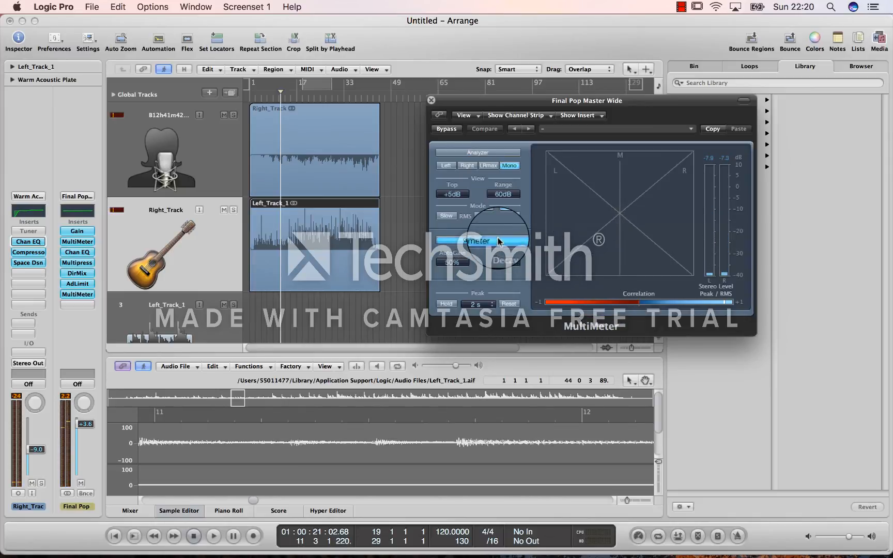
pyautogui.press('space')
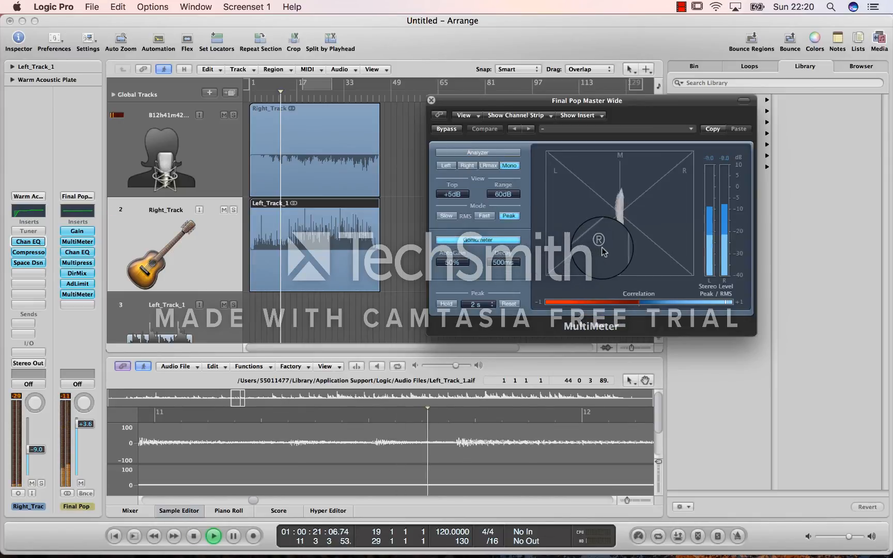
# Check the mix's frequency spectrum in the MultiMeter's Analyzer view, restore the Goniometer view and close the plug-in window
pyautogui.click(504, 154)
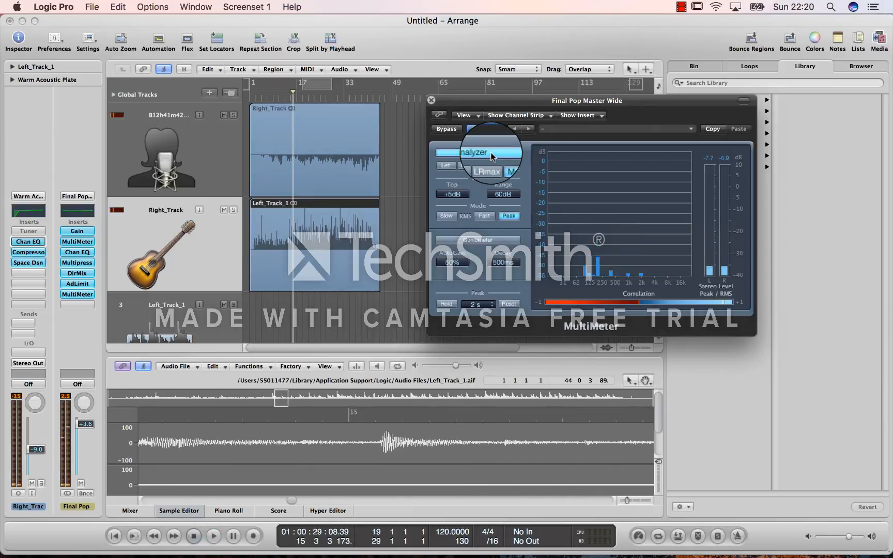
pyautogui.press('space')
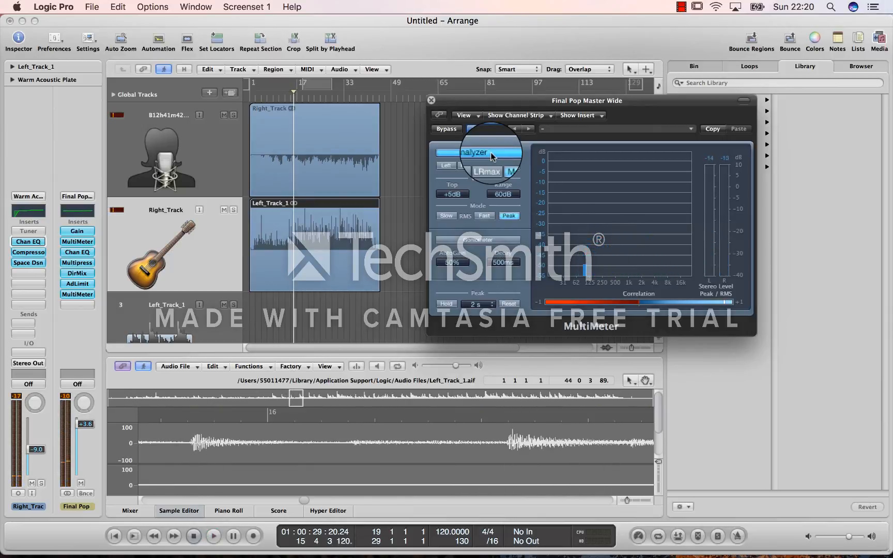
pyautogui.click(513, 239)
pyautogui.press('space')
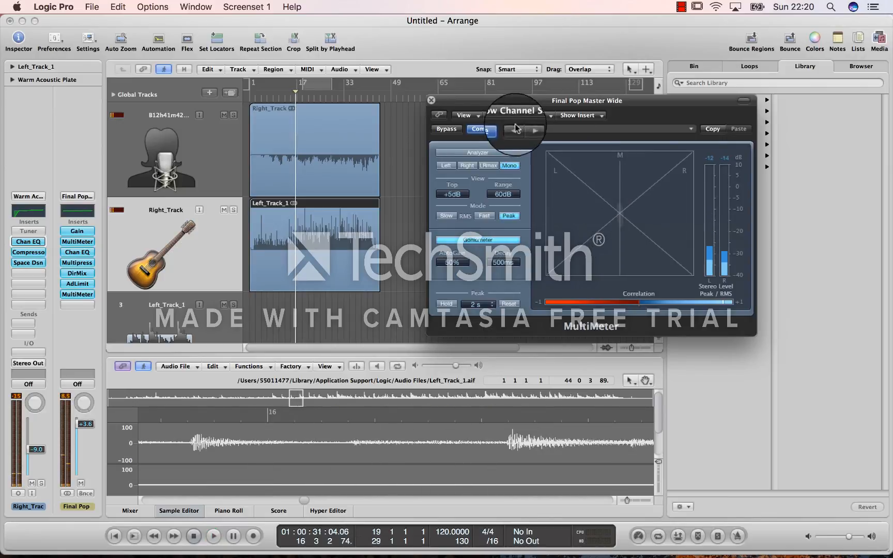
pyautogui.click(431, 101)
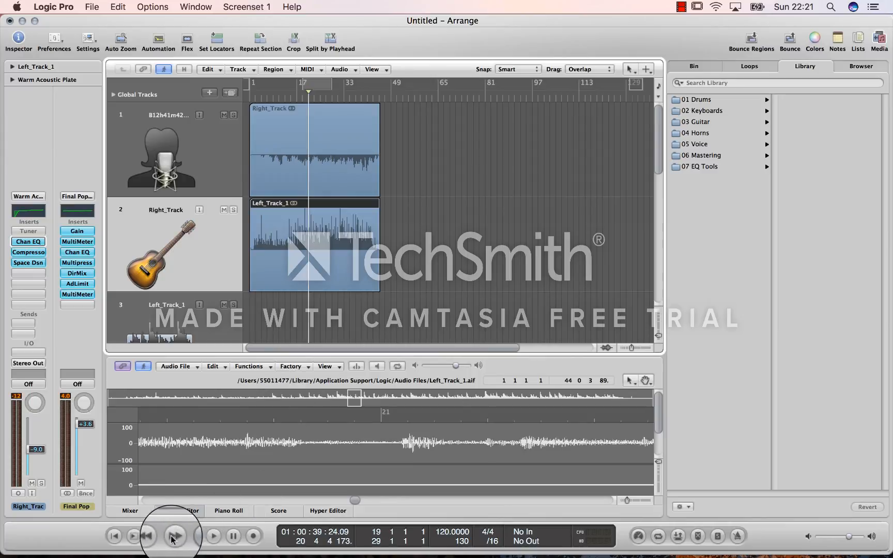
# Return to the project start and bounce the Output channel as L&R_Mix to the MMU folder in PCM (24-bit AIFF) and MP3 formats
pyautogui.click(193, 536)
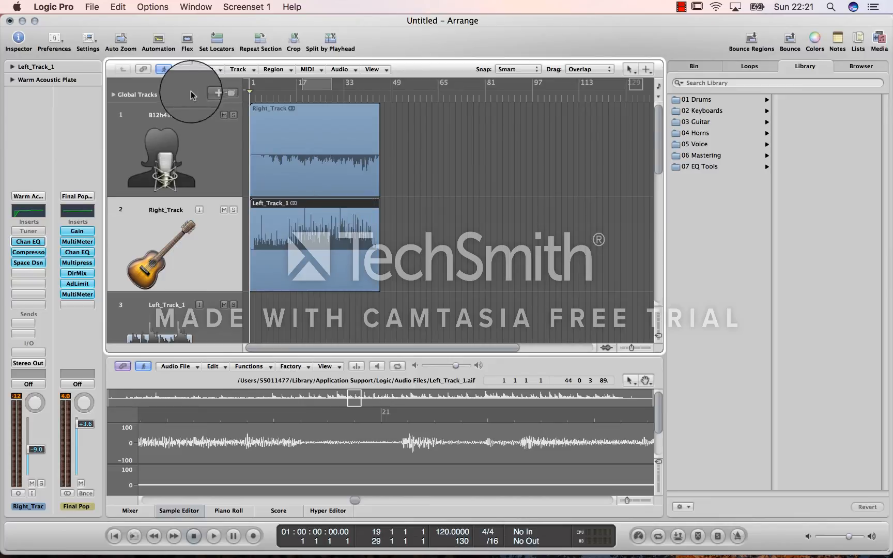
pyautogui.click(86, 494)
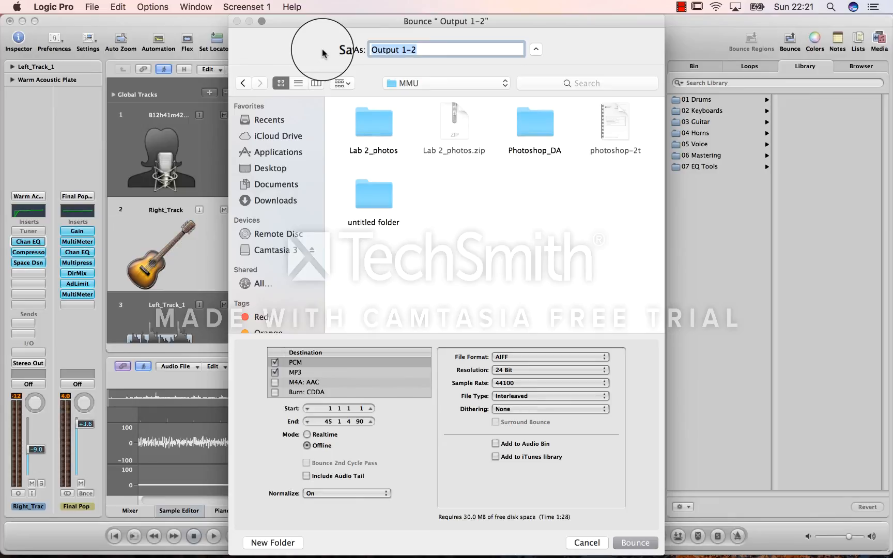
pyautogui.write('L&R_Mix')
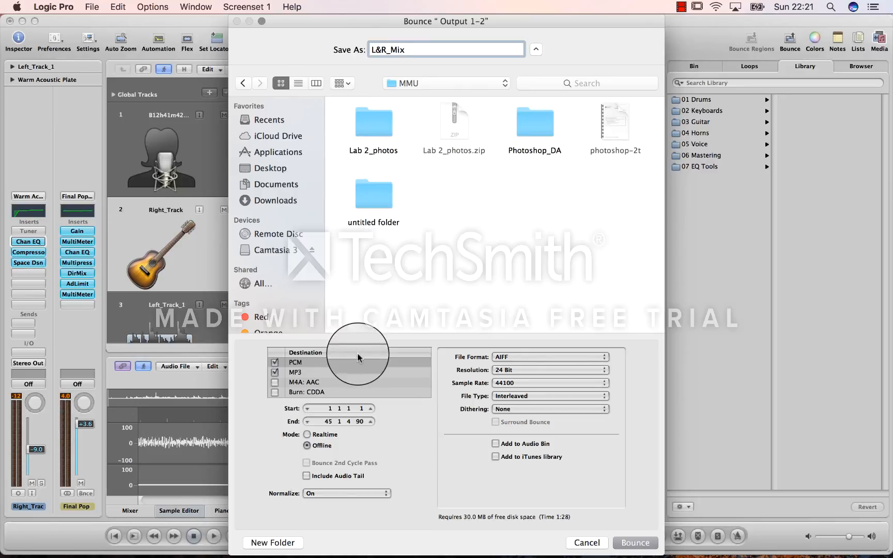
pyautogui.click(298, 373)
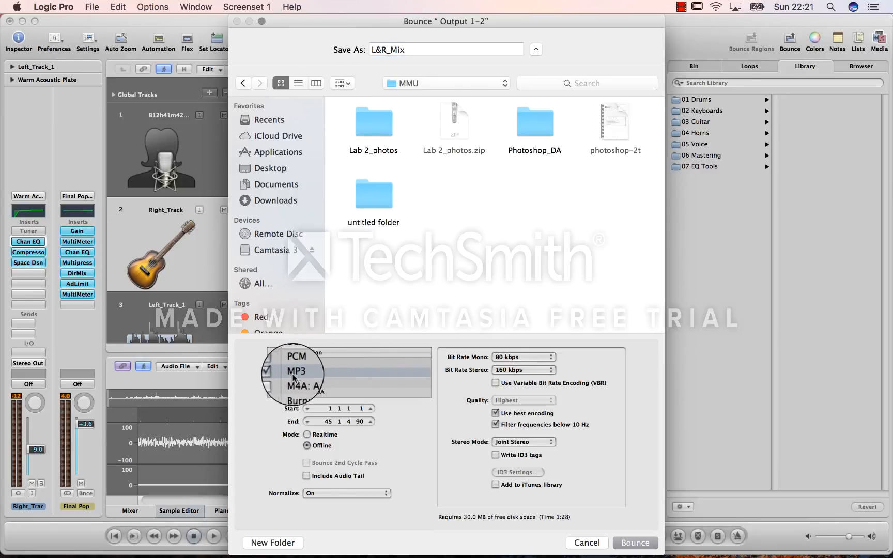
pyautogui.click(299, 363)
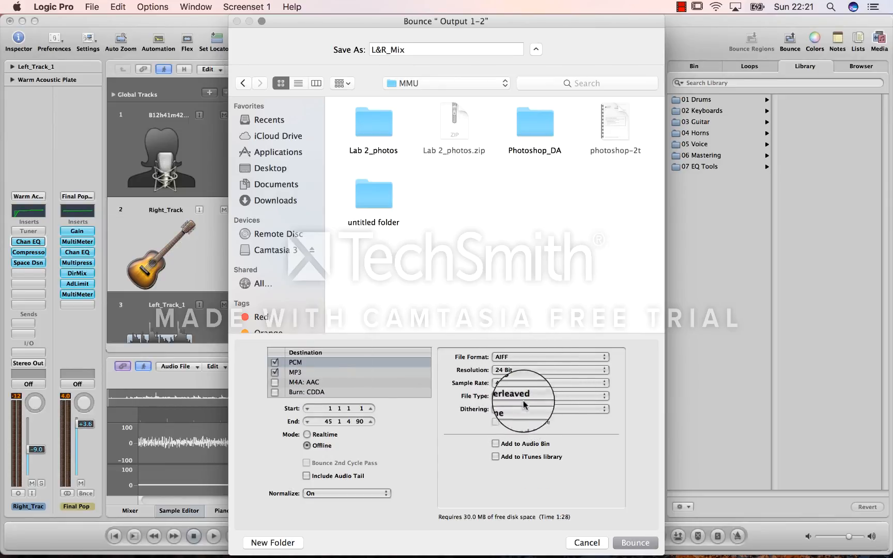
pyautogui.click(635, 544)
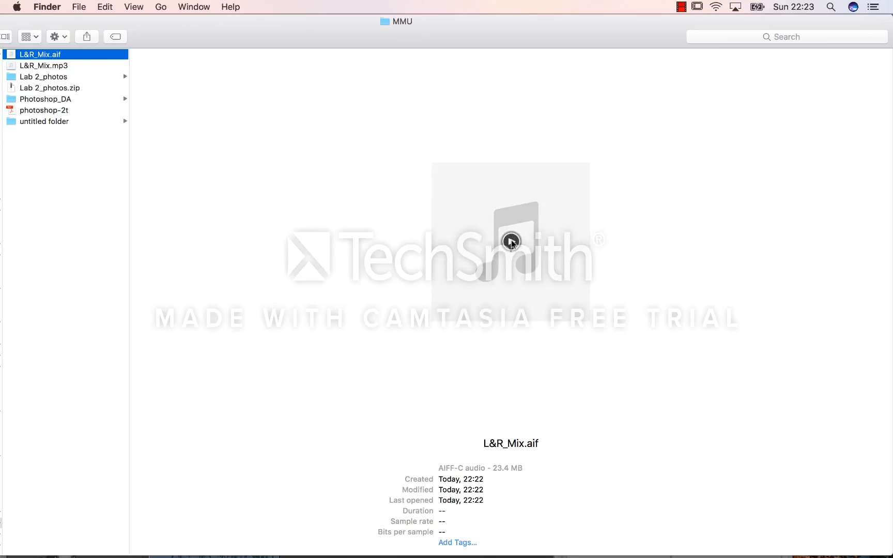
# Compare the file sizes and audio details of L&R_Mix.aif and L&R_Mix.mp3 in the MMU folder in Finder
pyautogui.click(61, 66)
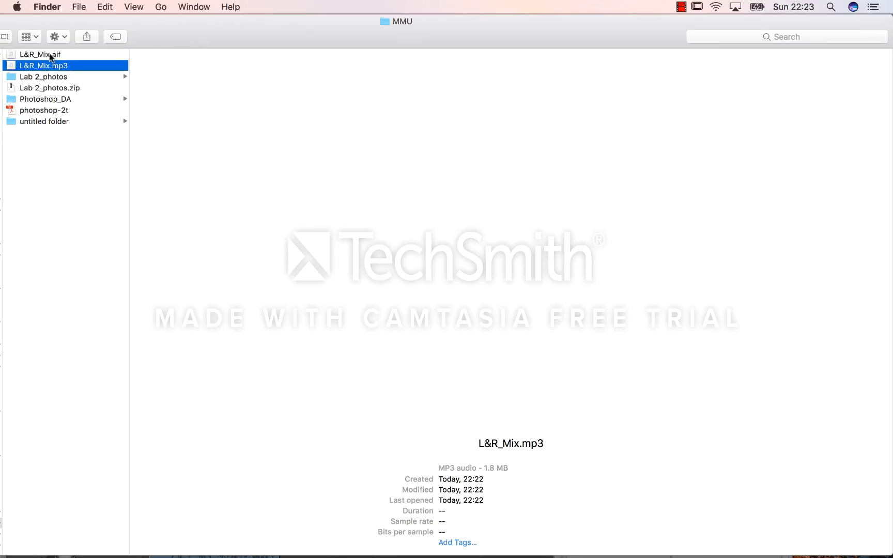
pyautogui.click(49, 54)
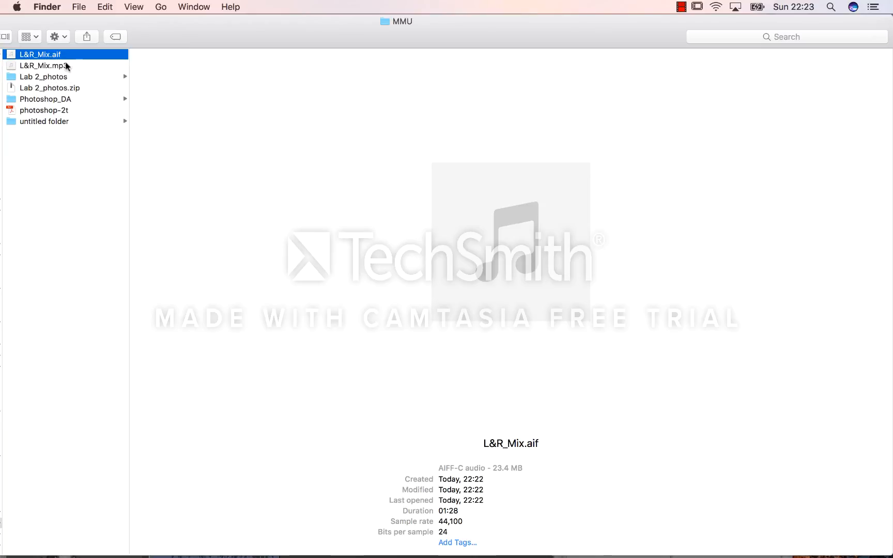
pyautogui.click(48, 66)
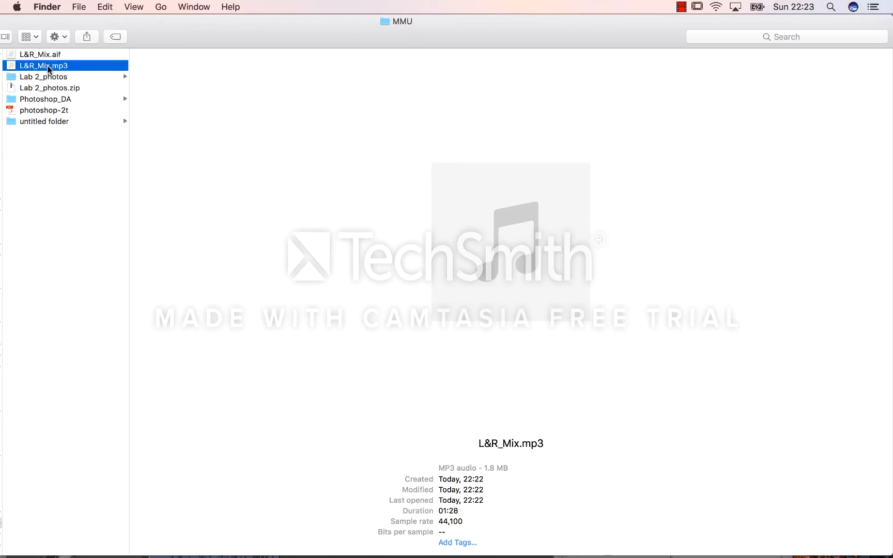
pyautogui.click(50, 54)
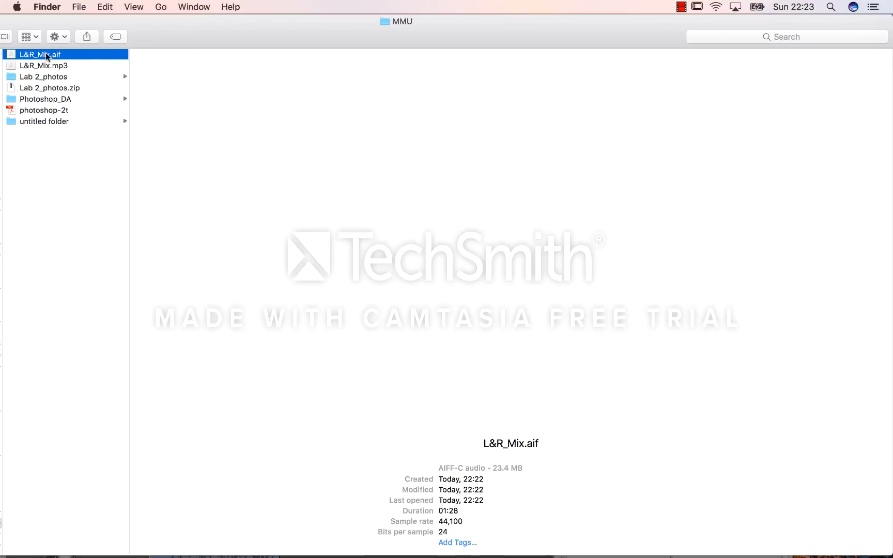